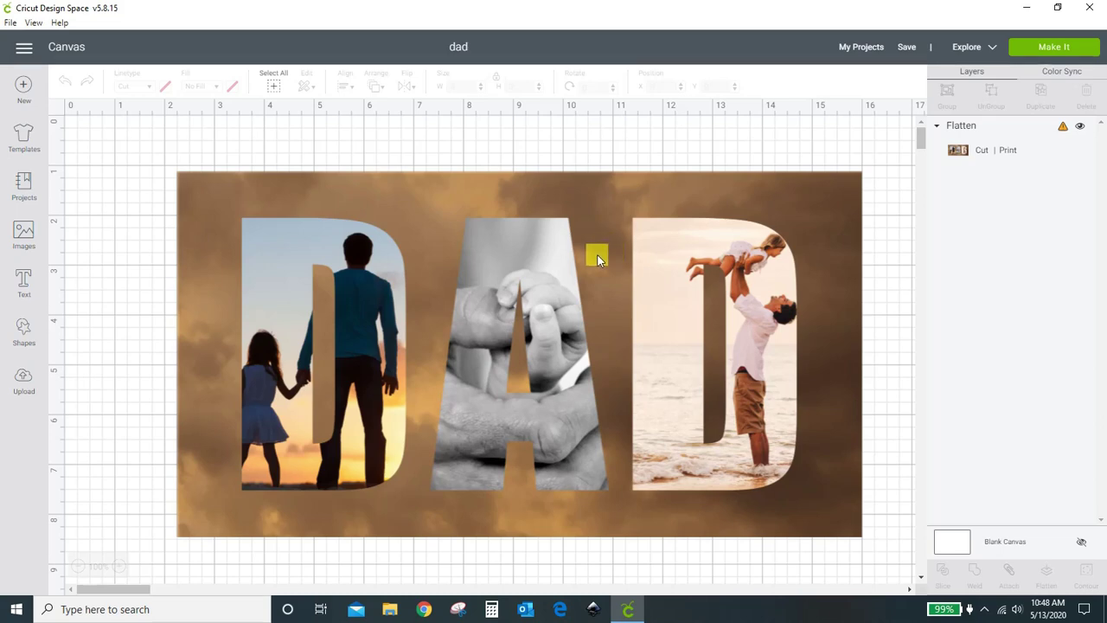
Step: Hide the Flatten layer holding the finished DAD photo design so the canvas is blank
left_click(1082, 128)
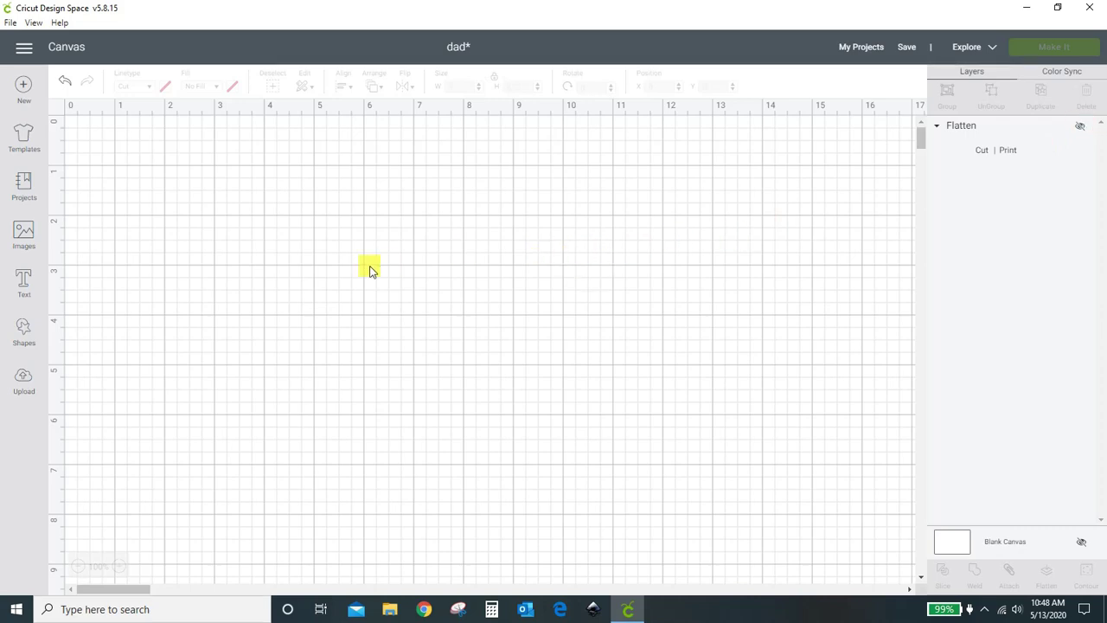
Step: Choose the black-and-white hands photo Depositphotos_9414827 from the Desktop for upload
left_click(23, 384)
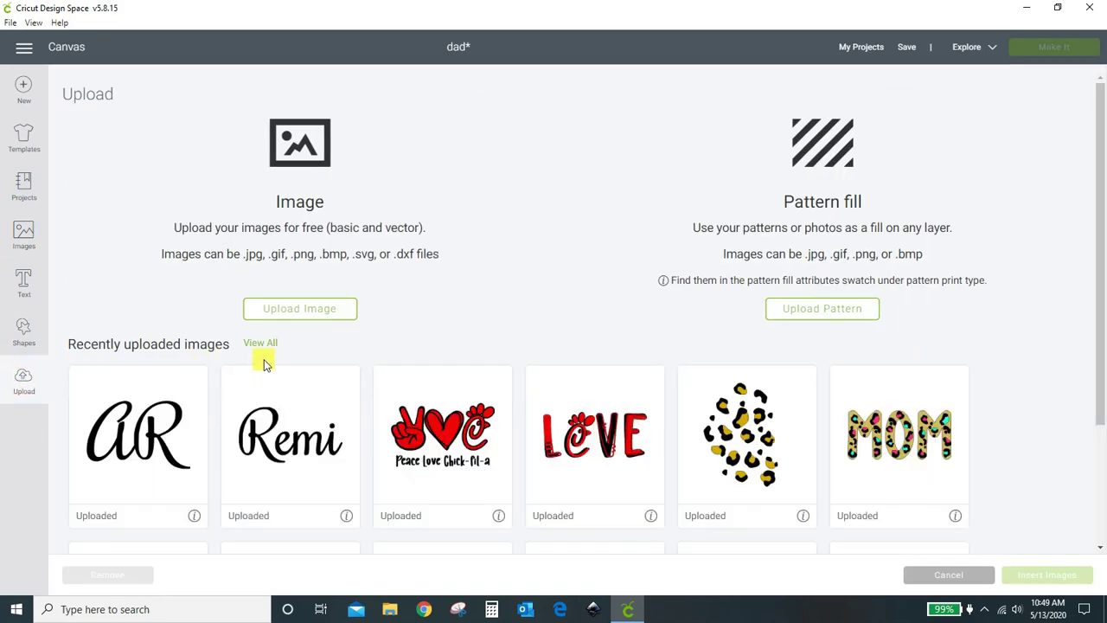
left_click(290, 310)
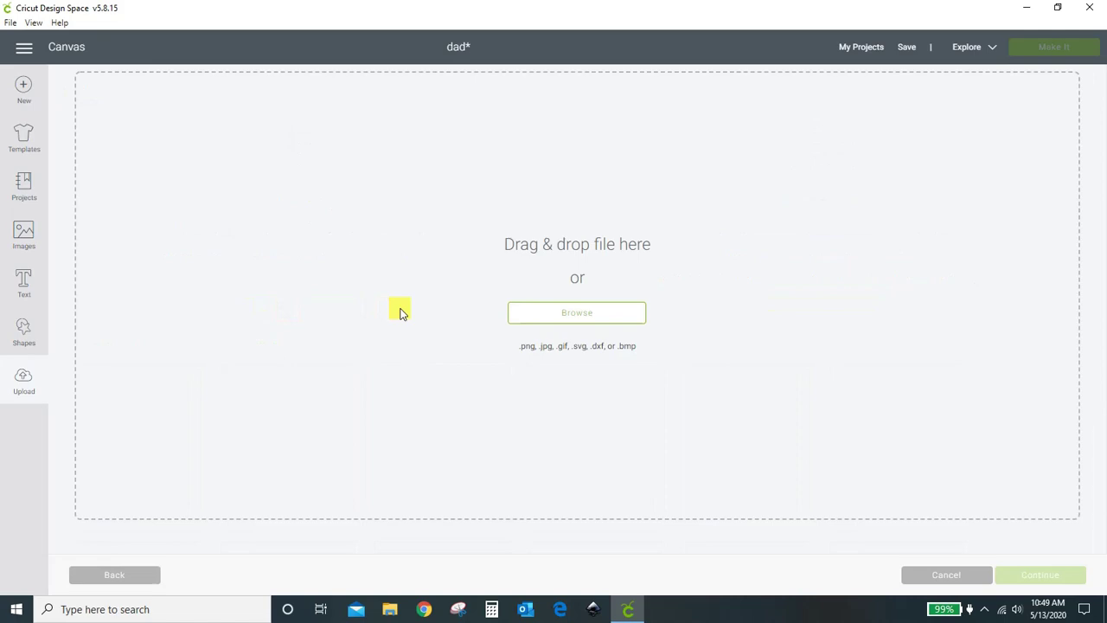
left_click(563, 317)
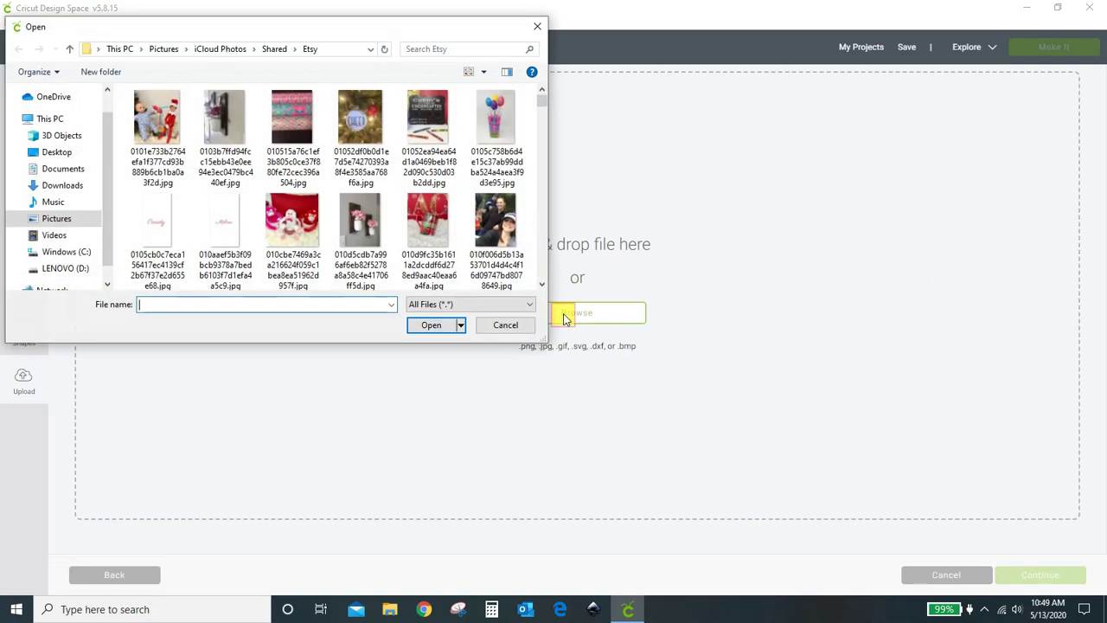
left_click(55, 153)
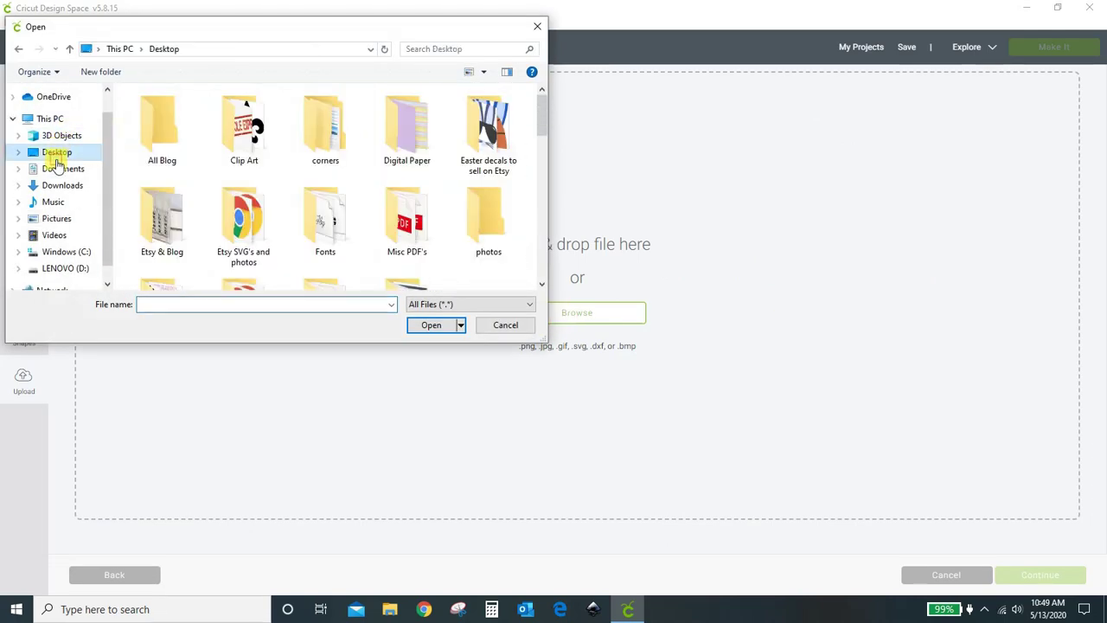
scroll(340, 195, "down", 10)
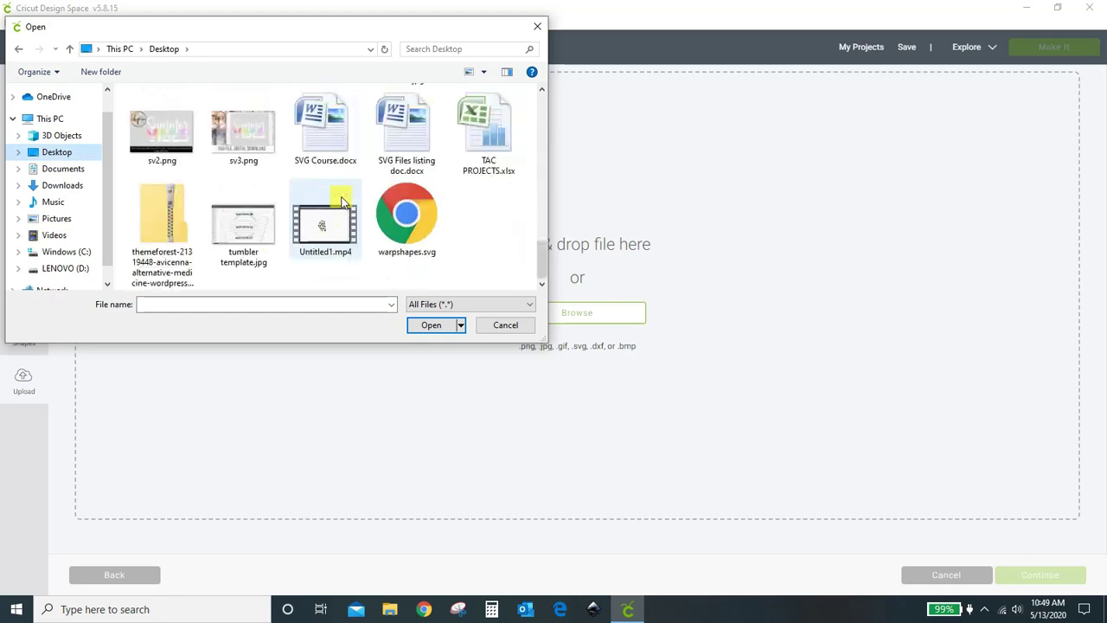
scroll(345, 206, "up", 2)
scroll(347, 209, "up", 1)
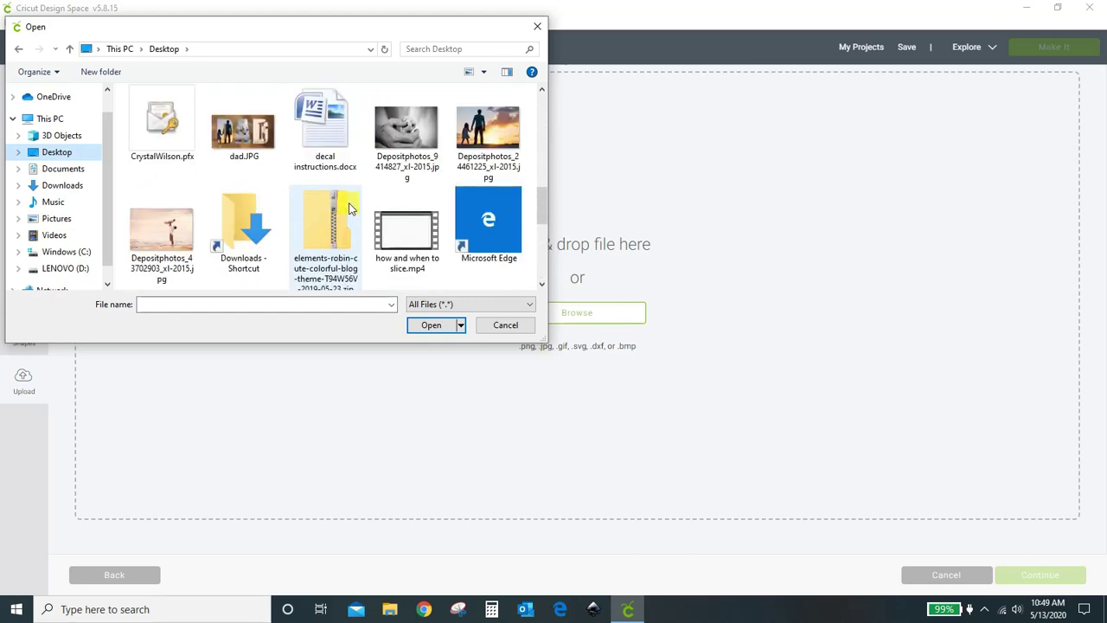
left_click(411, 130)
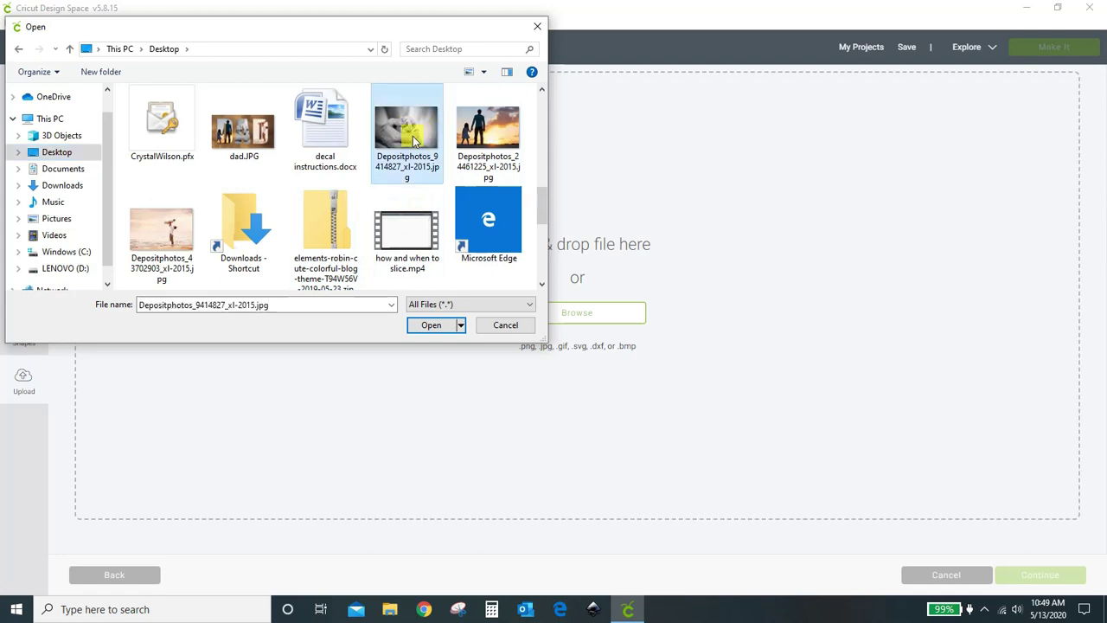
left_click(452, 327)
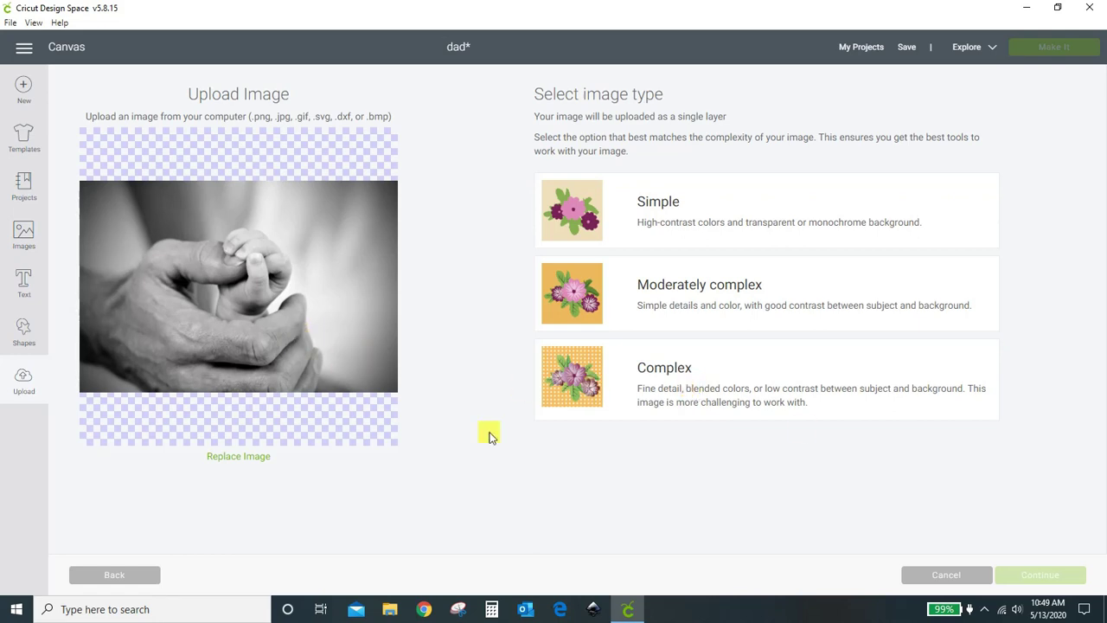
Step: Mark the hands photo as Complex and save it as a Print Then Cut image
left_click(770, 391)
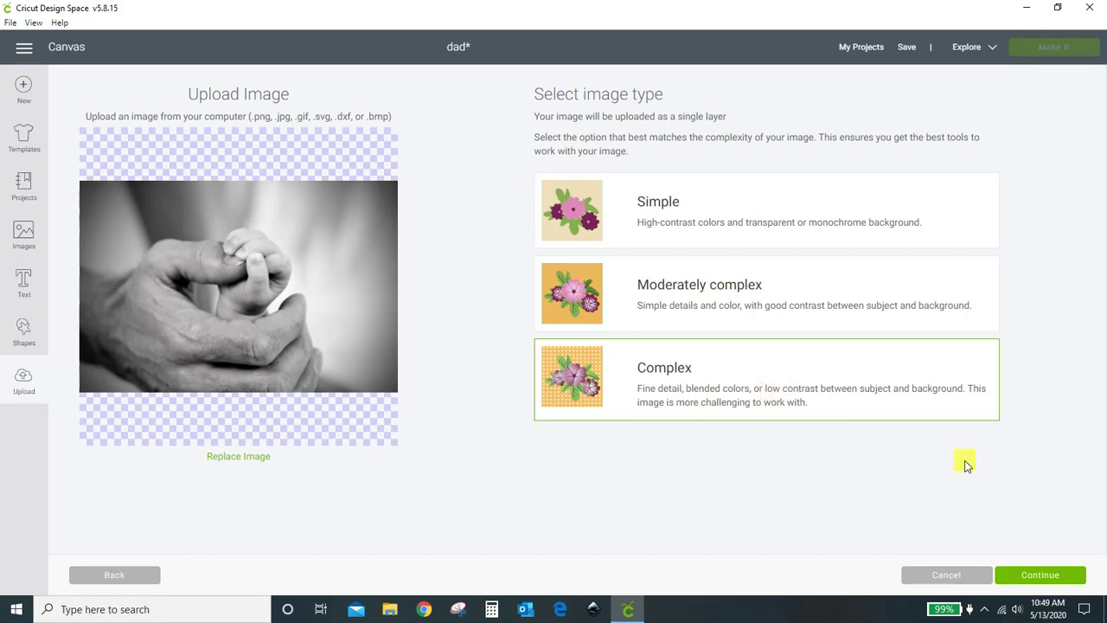
left_click(1040, 576)
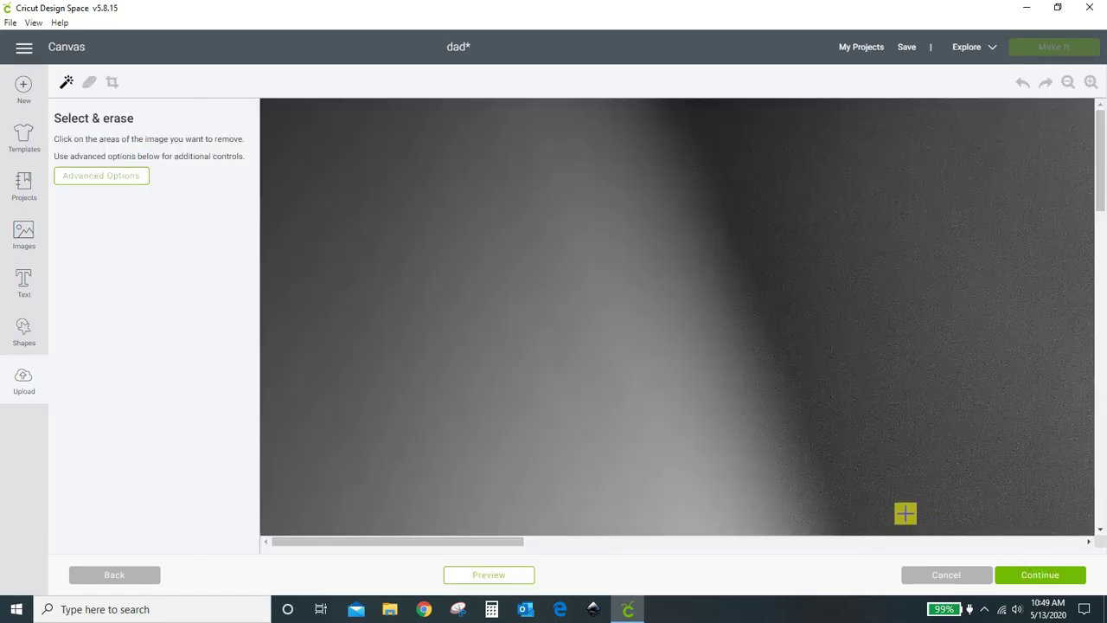
scroll(918, 450, "down", 3)
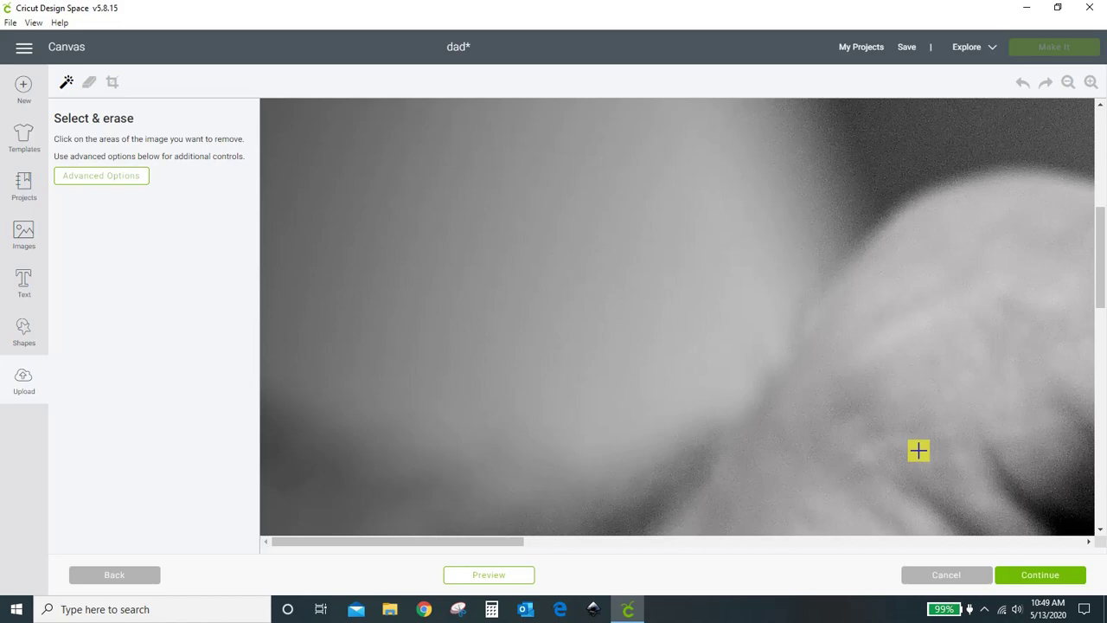
scroll(918, 450, "down", 2)
scroll(920, 447, "up", 5)
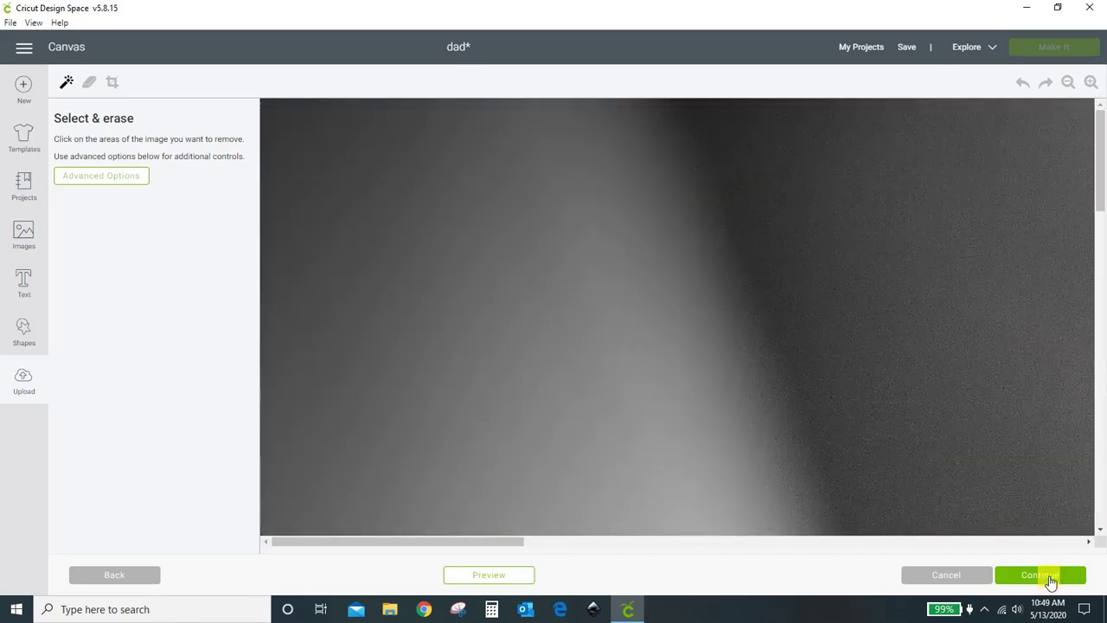
left_click(1040, 576)
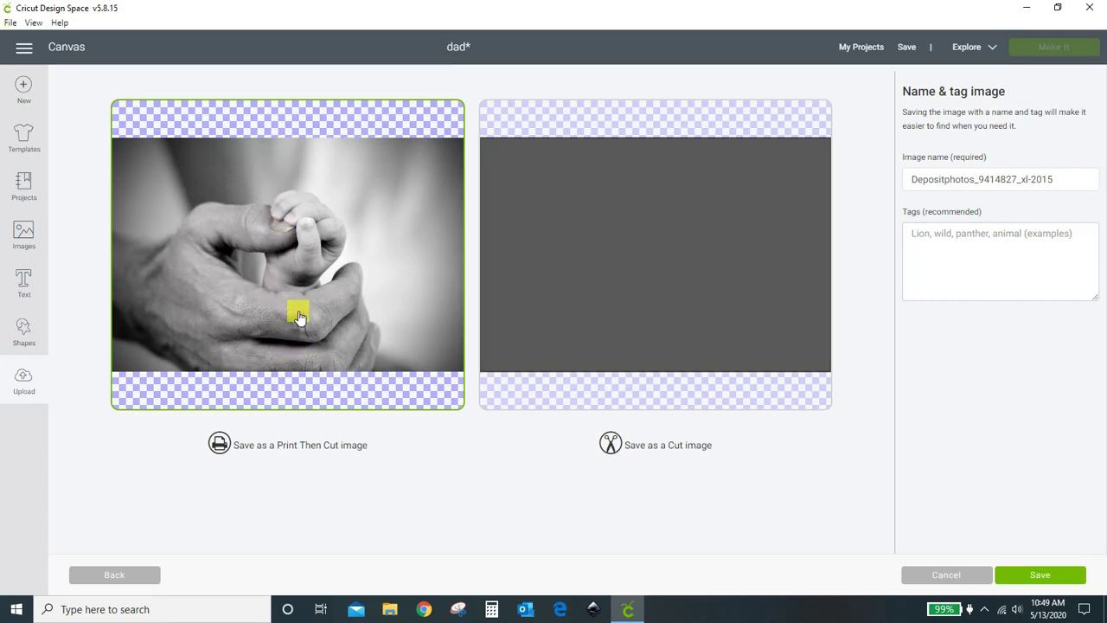
left_click(1056, 576)
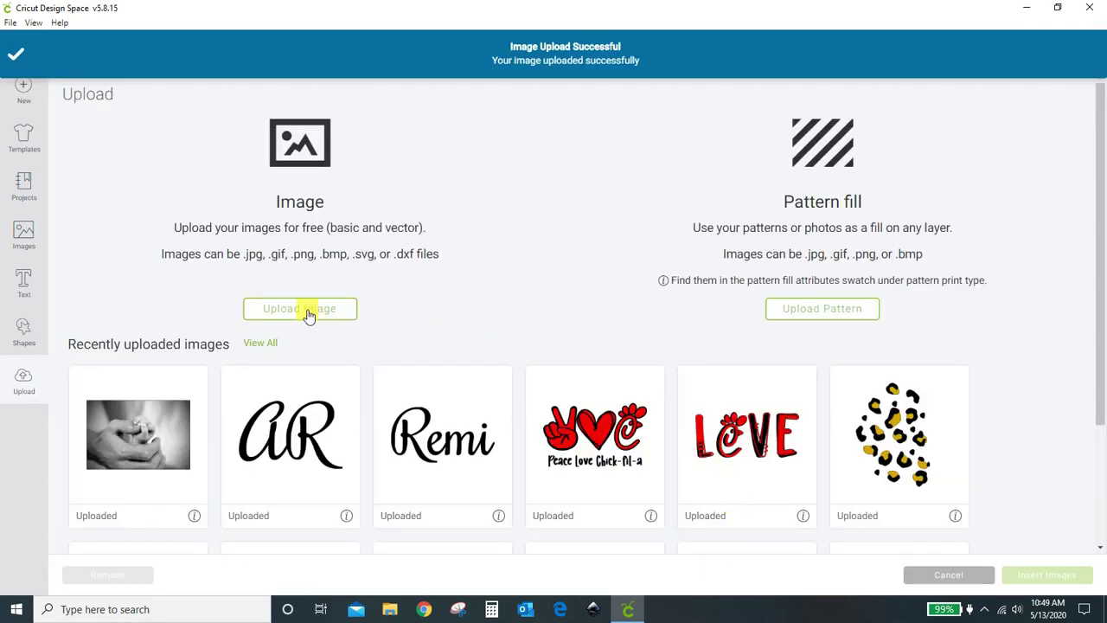
Step: Upload Depositphotos_24461225, the father-daughter sunset photo, as a Complex Print Then Cut image
left_click(309, 315)
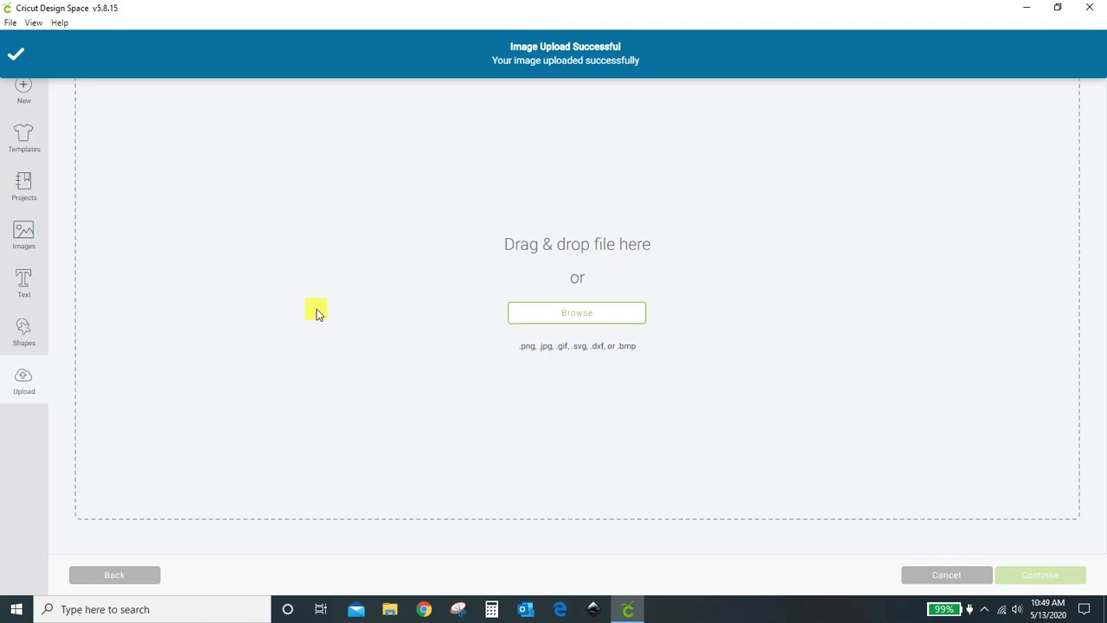
left_click(529, 313)
scroll(494, 235, "down", 3)
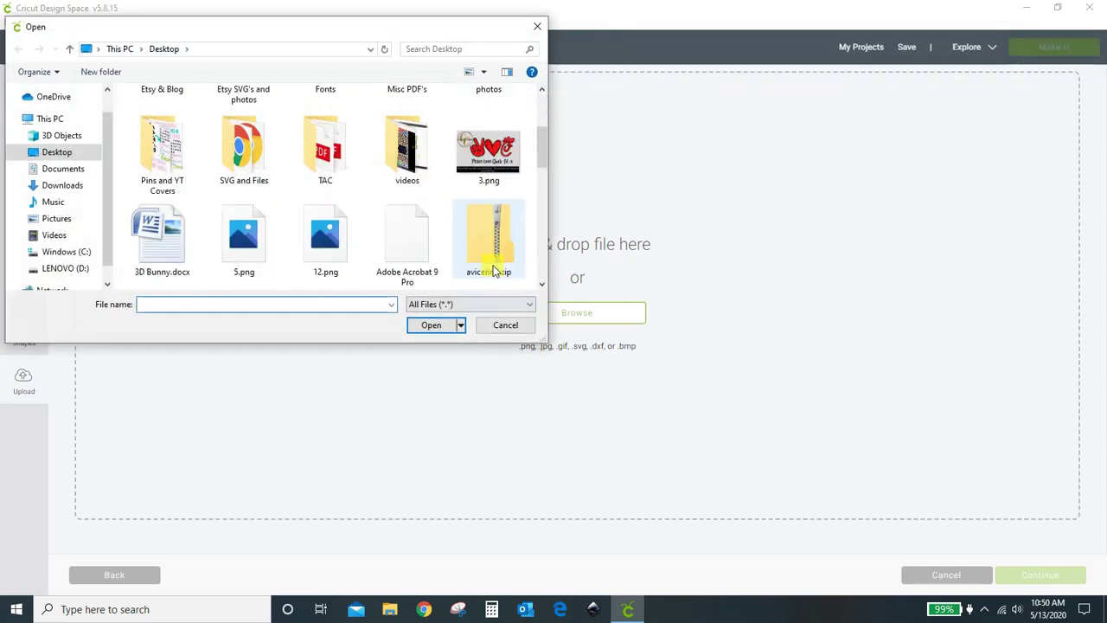
scroll(489, 260, "down", 3)
left_click(484, 258)
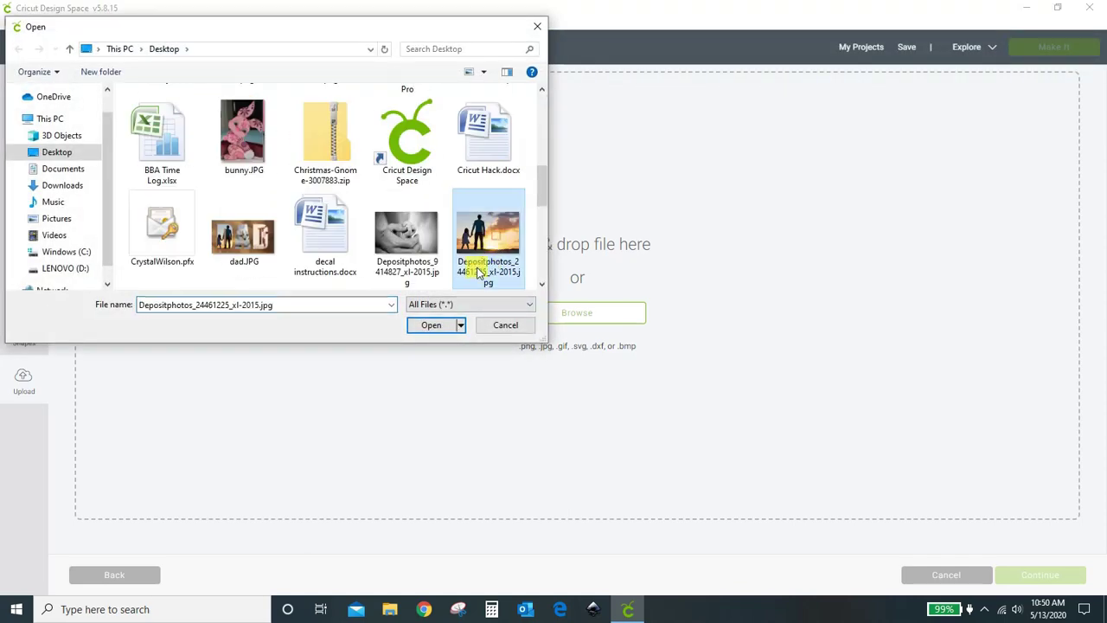
left_click(431, 324)
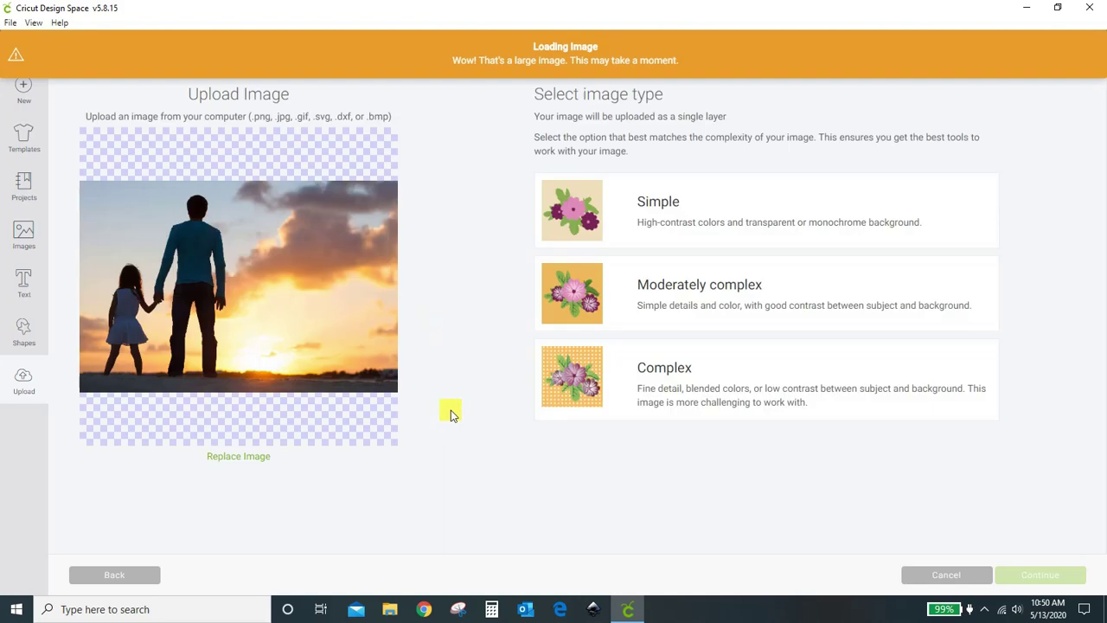
left_click(720, 380)
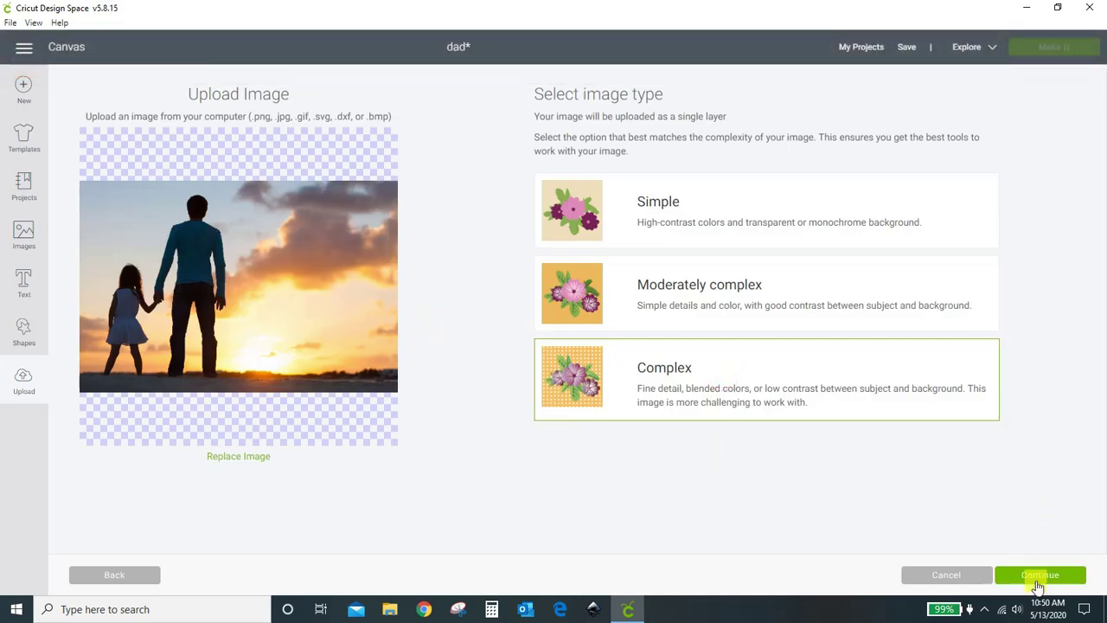
left_click(1037, 583)
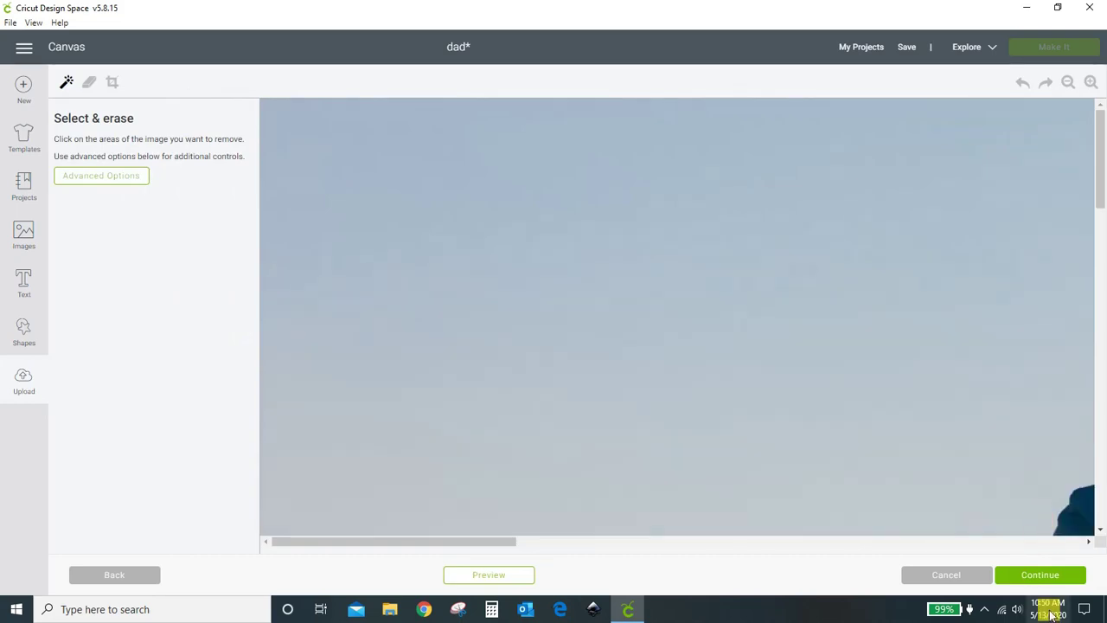
left_click(1052, 583)
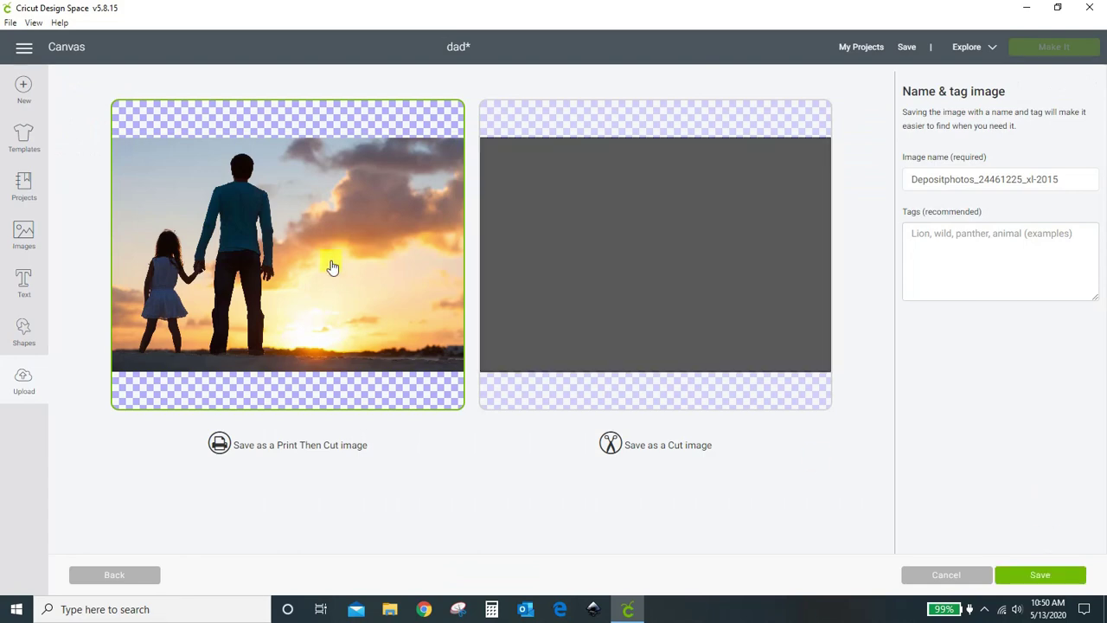
left_click(1046, 580)
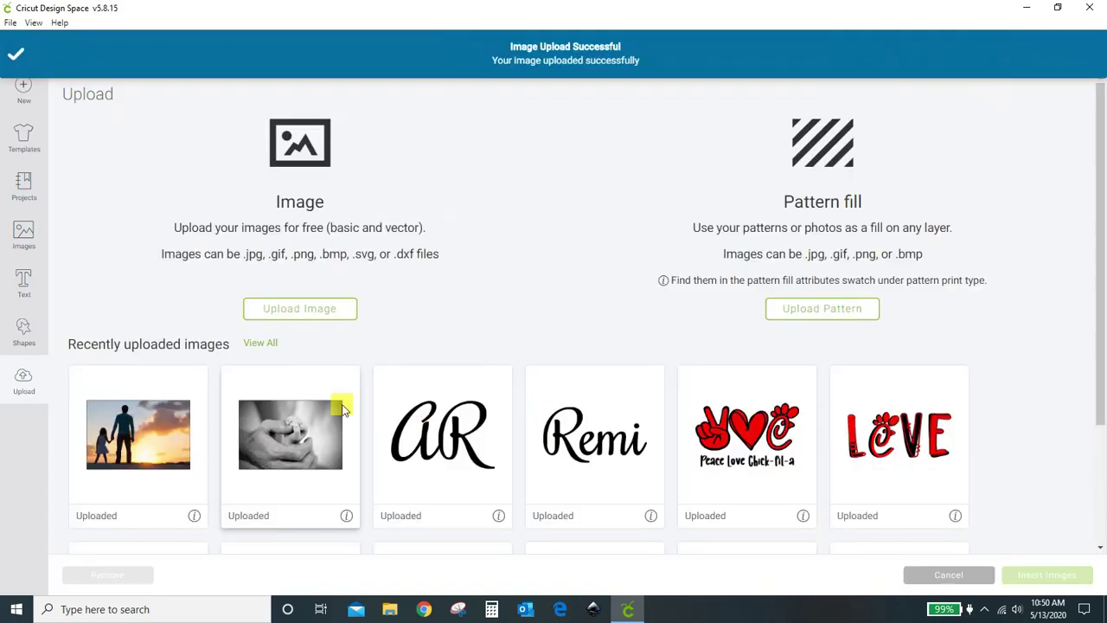
Step: Upload the beach photo of a father lifting his daughter as a Complex Print Then Cut image
left_click(281, 310)
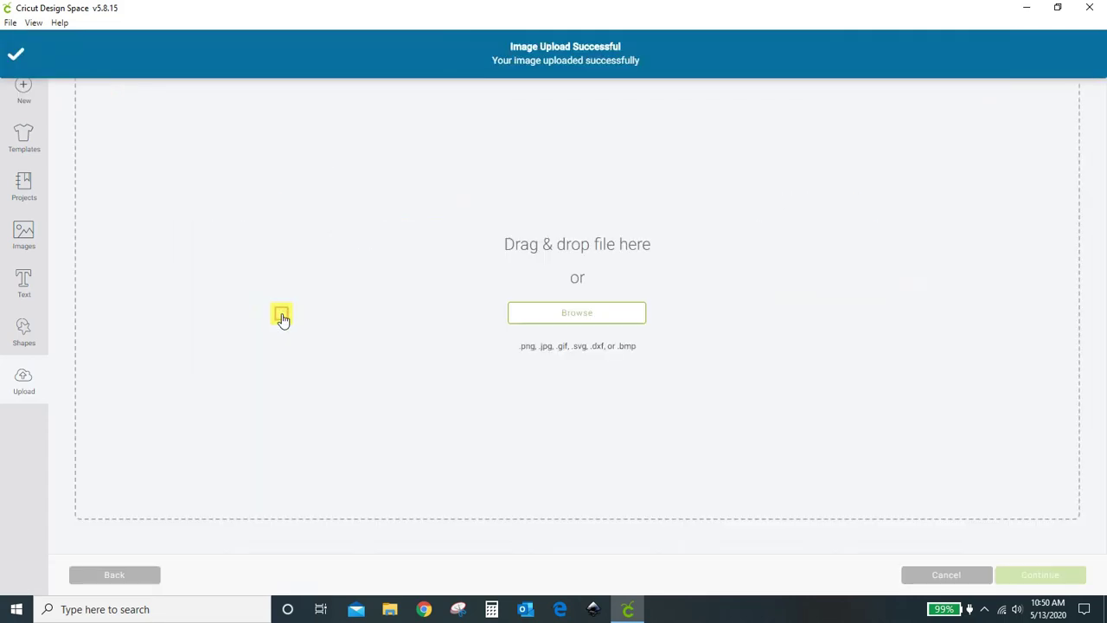
left_click(576, 319)
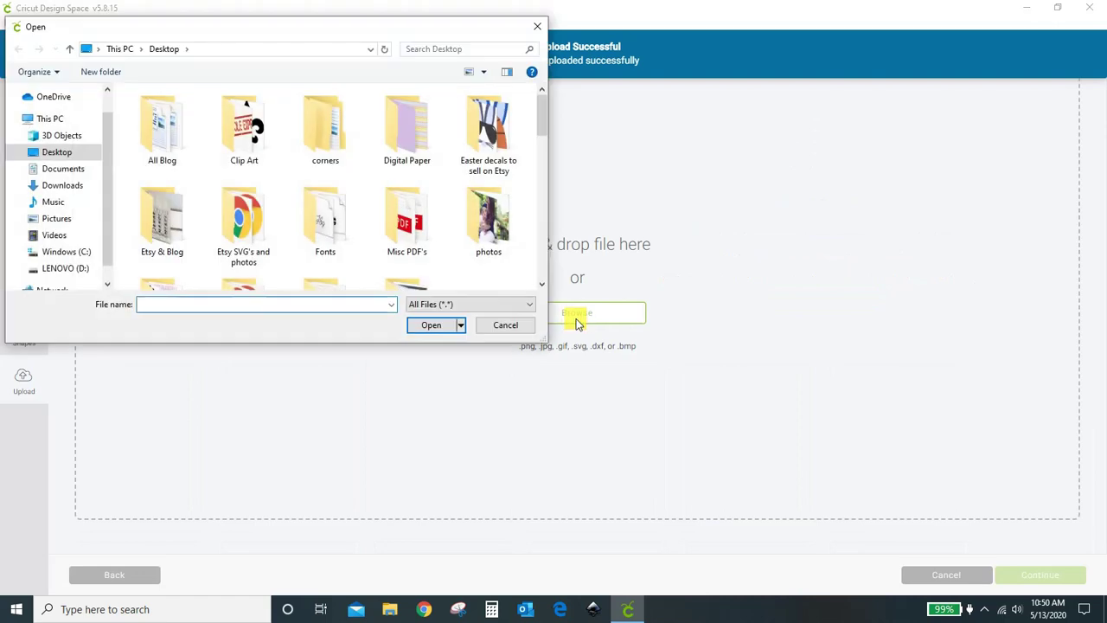
scroll(378, 265, "down", 10)
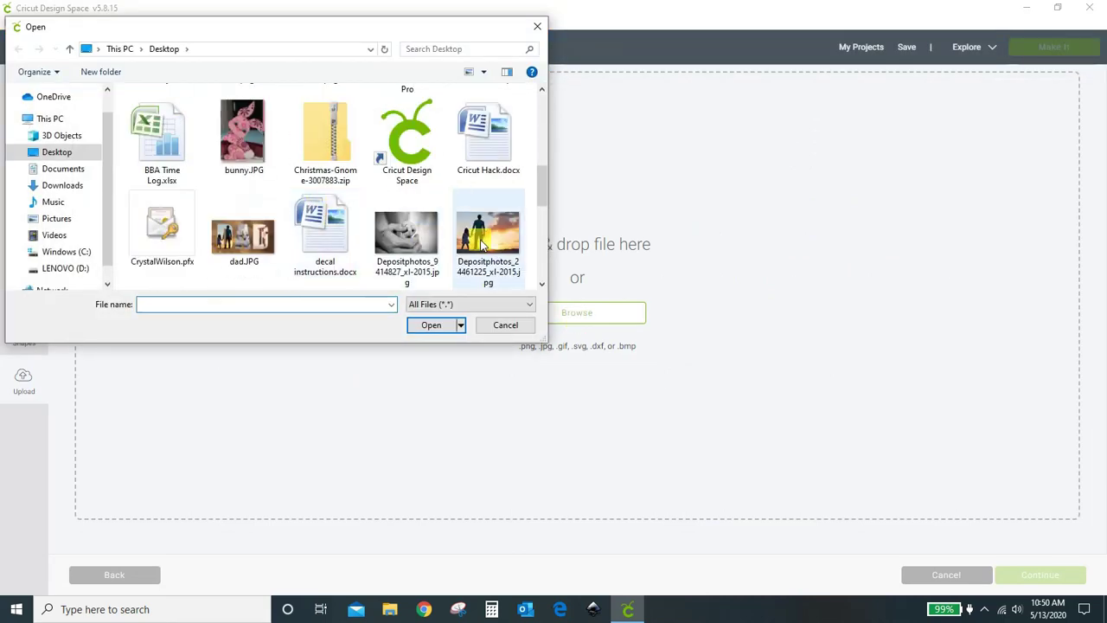
scroll(346, 243, "down", 1)
left_click(162, 229)
left_click(416, 333)
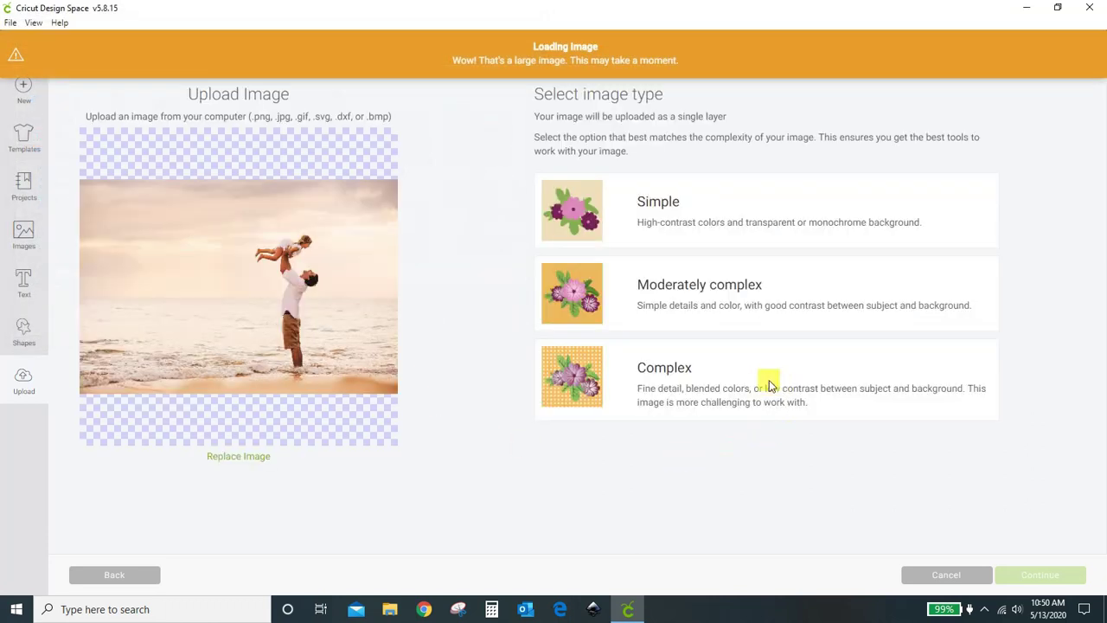
left_click(769, 380)
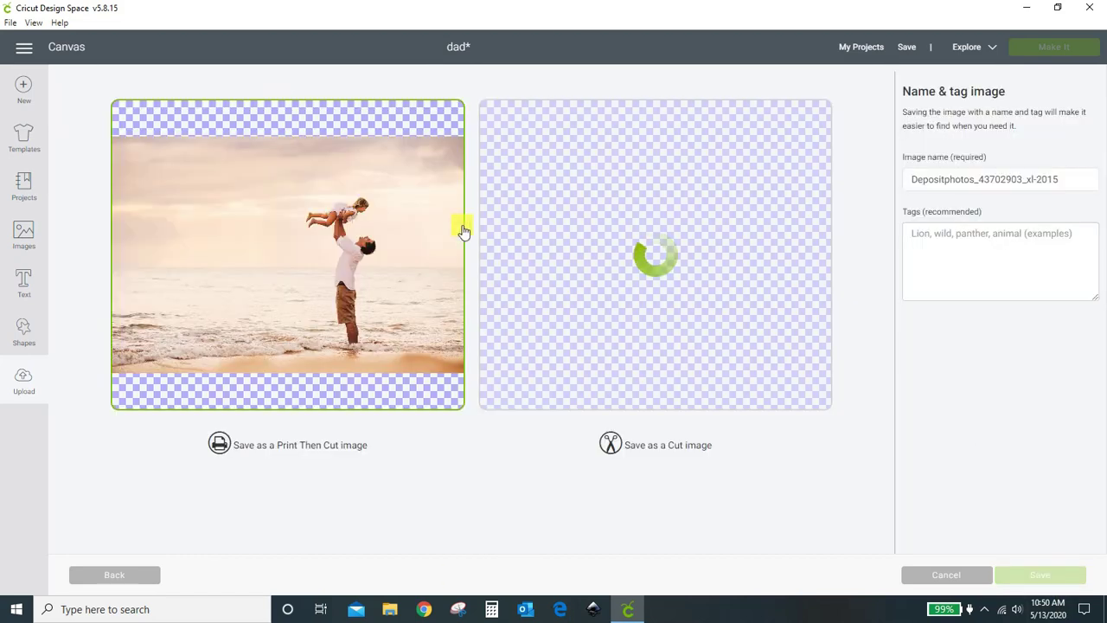
left_click(1039, 576)
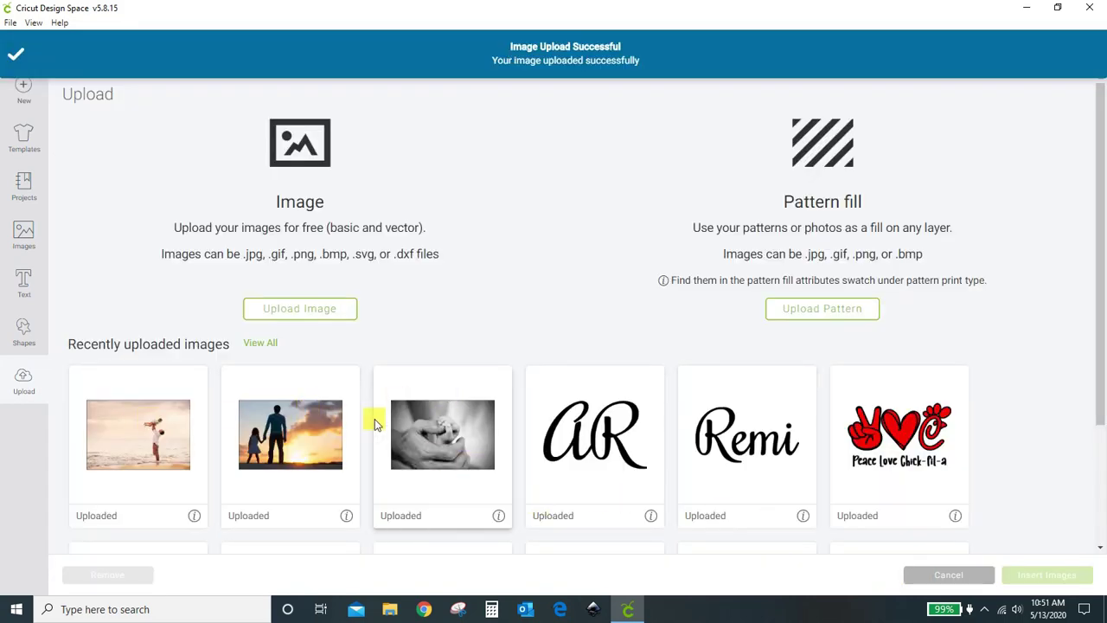
Step: Insert the beach, sunset and hands photos onto the canvas together
left_click(126, 467)
left_click(260, 453)
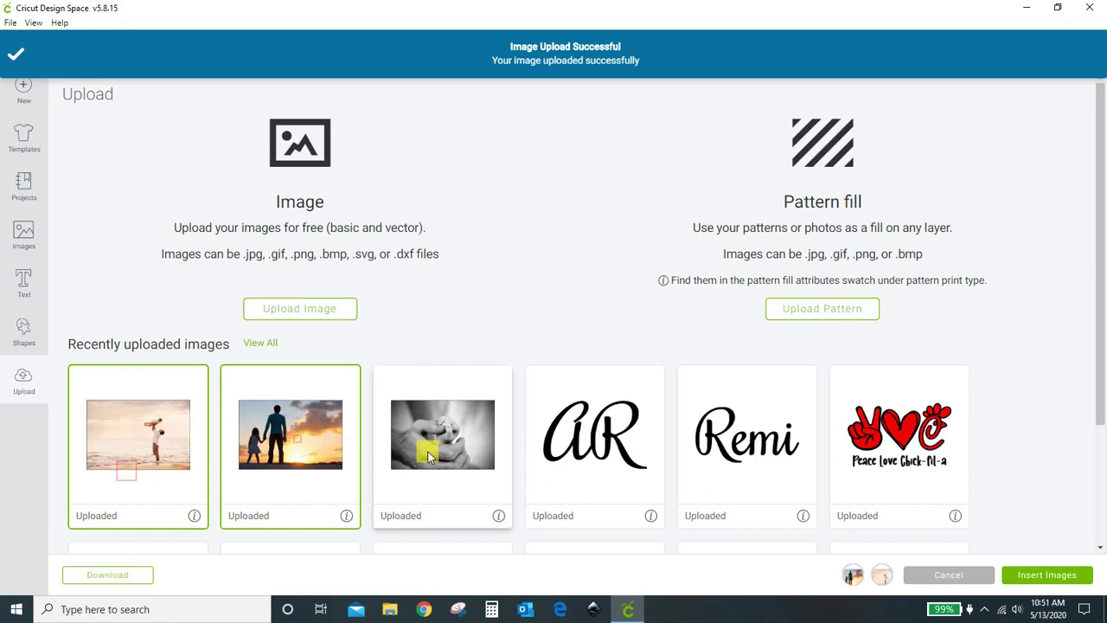
left_click(432, 451)
left_click(1032, 576)
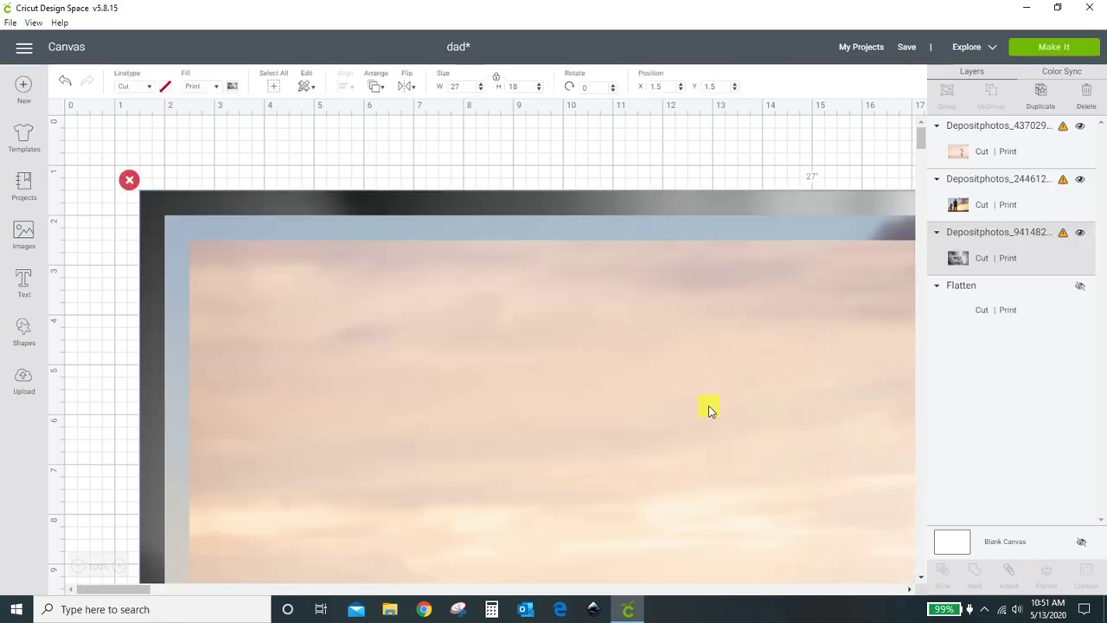
Step: Zoom out to 25% and shrink the beach and hands photos to small prints
left_click(77, 567)
left_click(77, 568)
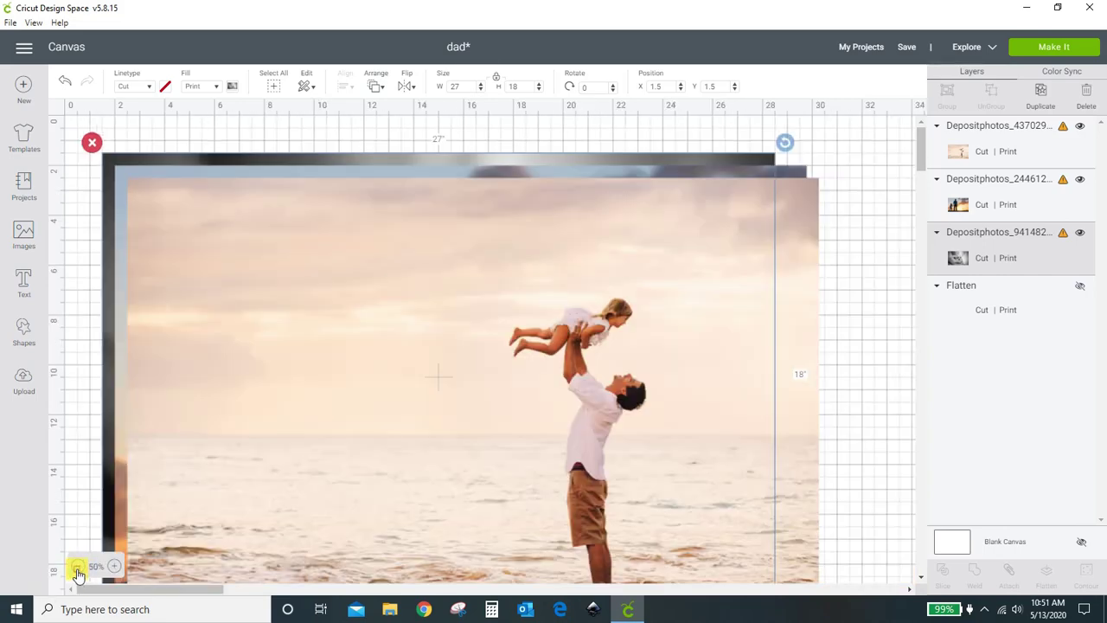
left_click(77, 568)
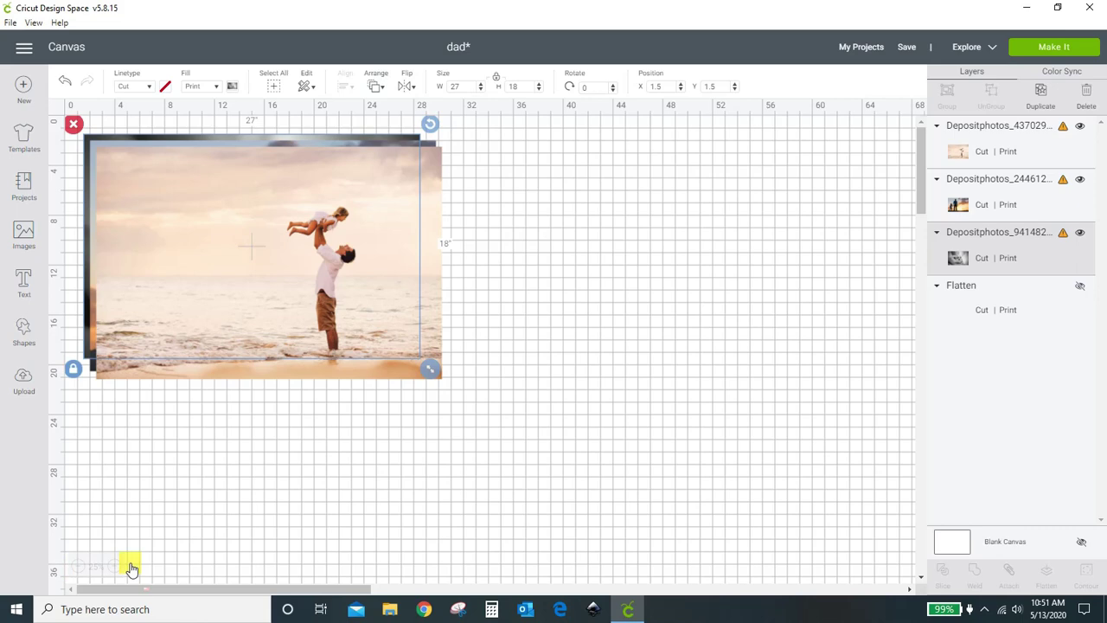
left_click_drag(340, 229, 640, 356)
left_click_drag(786, 500, 134, 231)
left_click(335, 308)
left_click(206, 259)
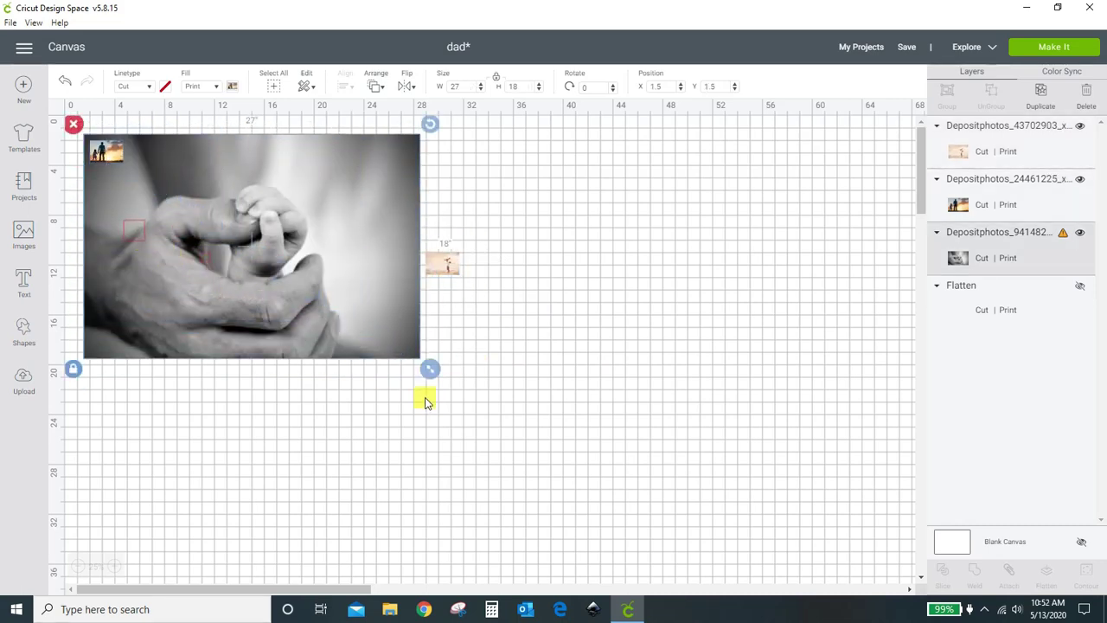
left_click_drag(413, 364, 138, 218)
left_click(442, 263)
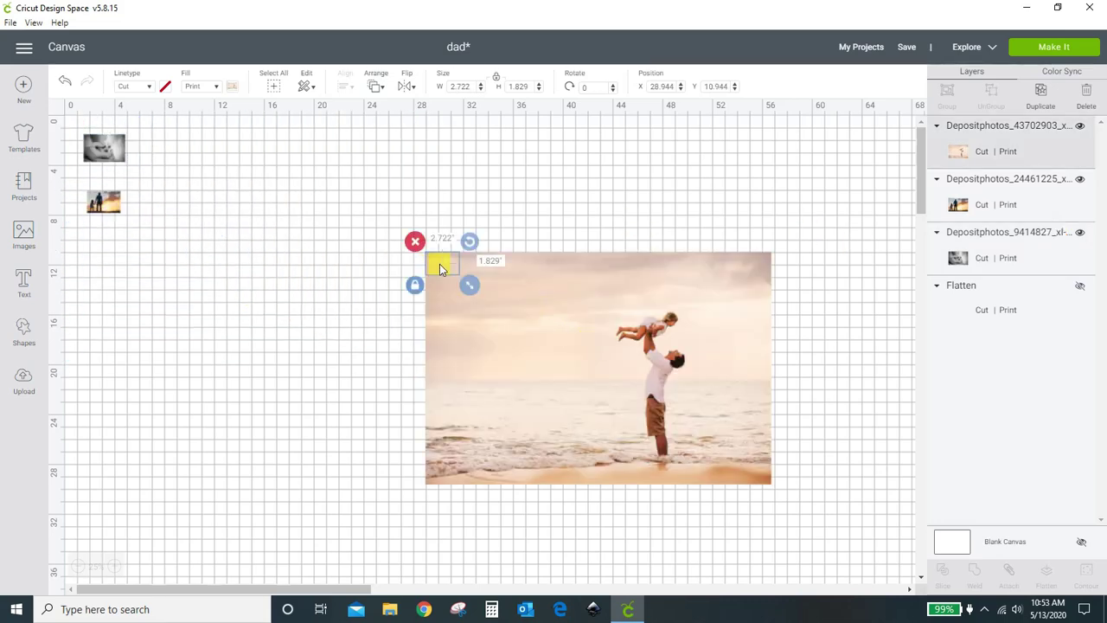
left_click_drag(440, 264, 70, 241)
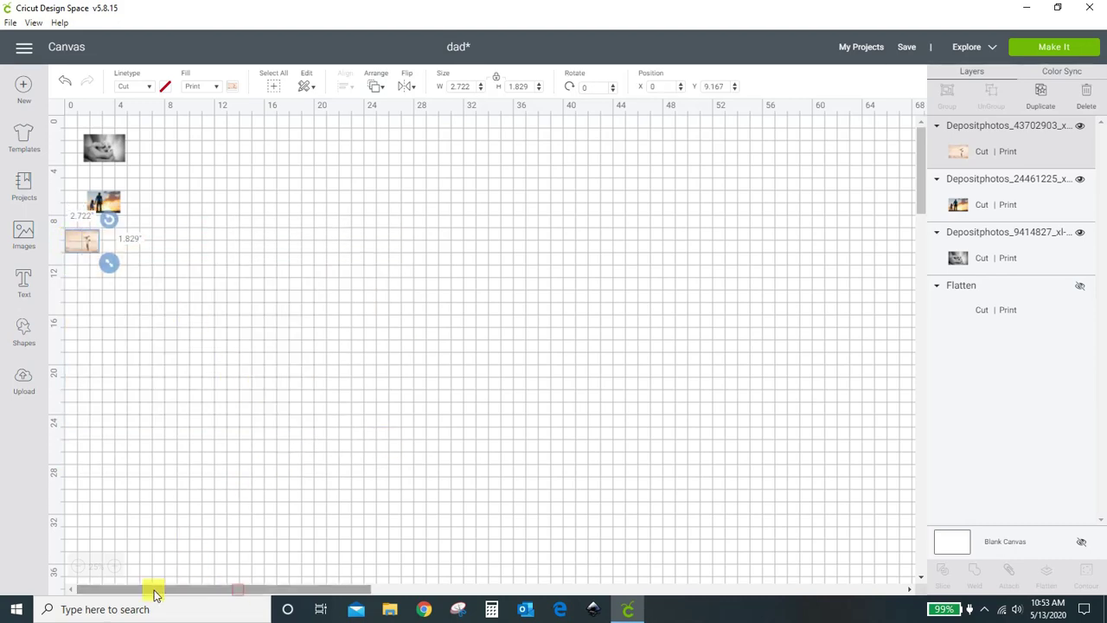
Step: At 100% zoom, line the sunset and beach photos up across the top
left_click(114, 567)
left_click(114, 567)
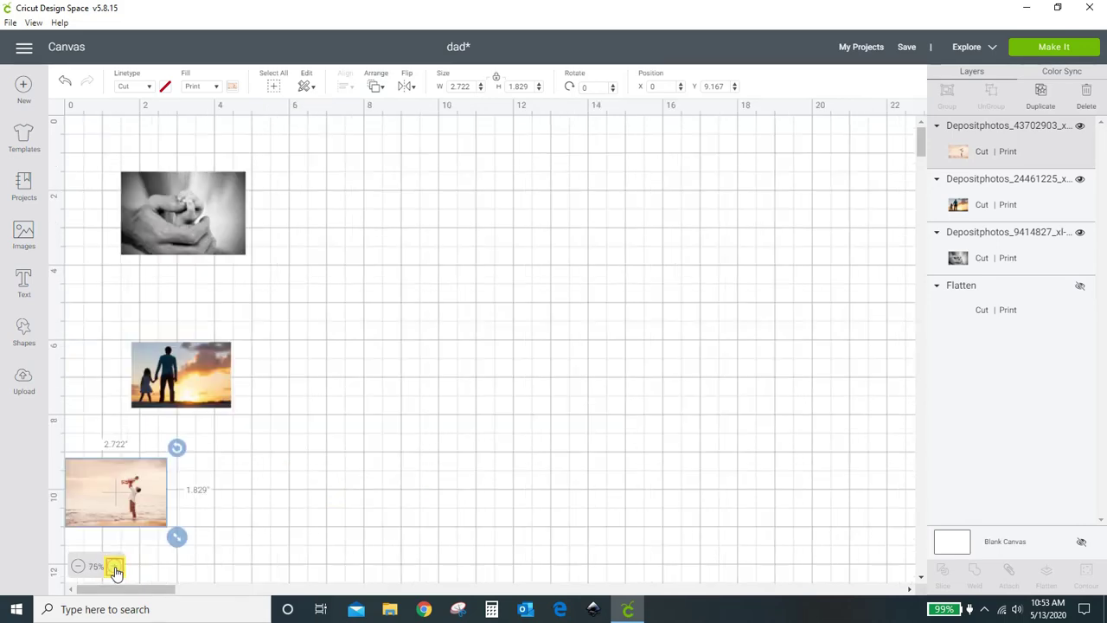
left_click(115, 568)
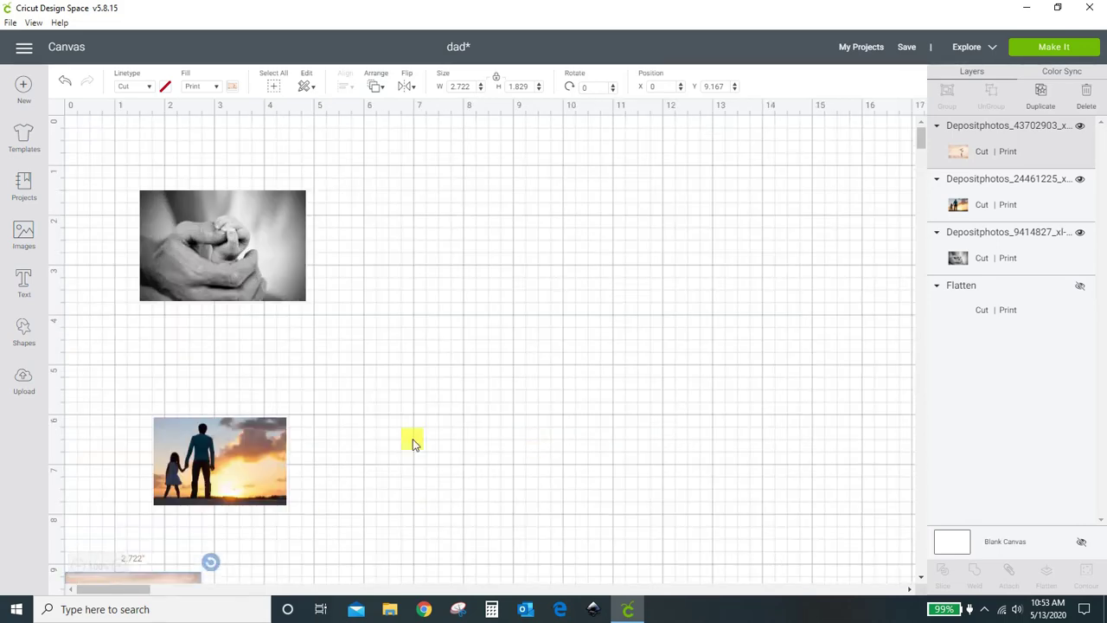
left_click_drag(248, 460, 494, 235)
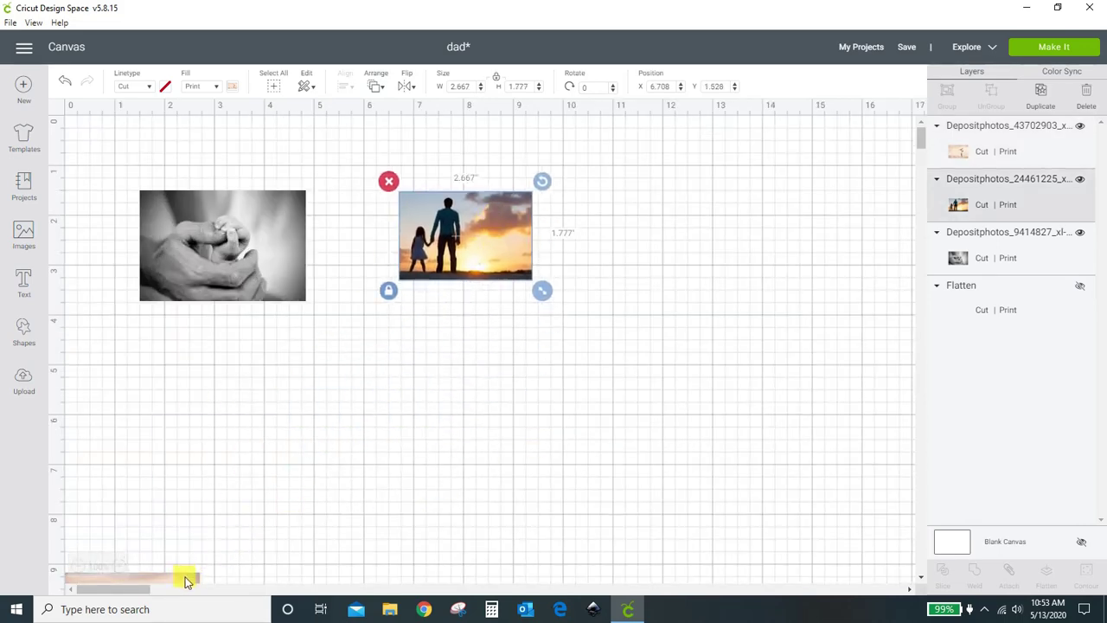
left_click_drag(185, 576, 705, 197)
left_click(445, 458)
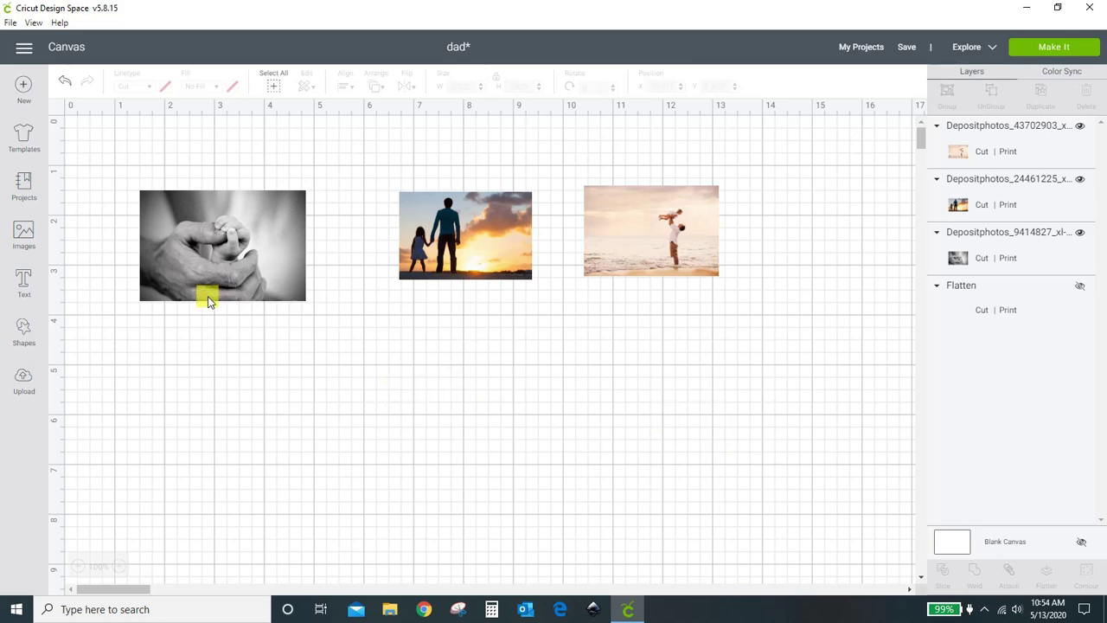
Step: Add a DAD text layer in Impact font and move it below the photos
left_click(35, 293)
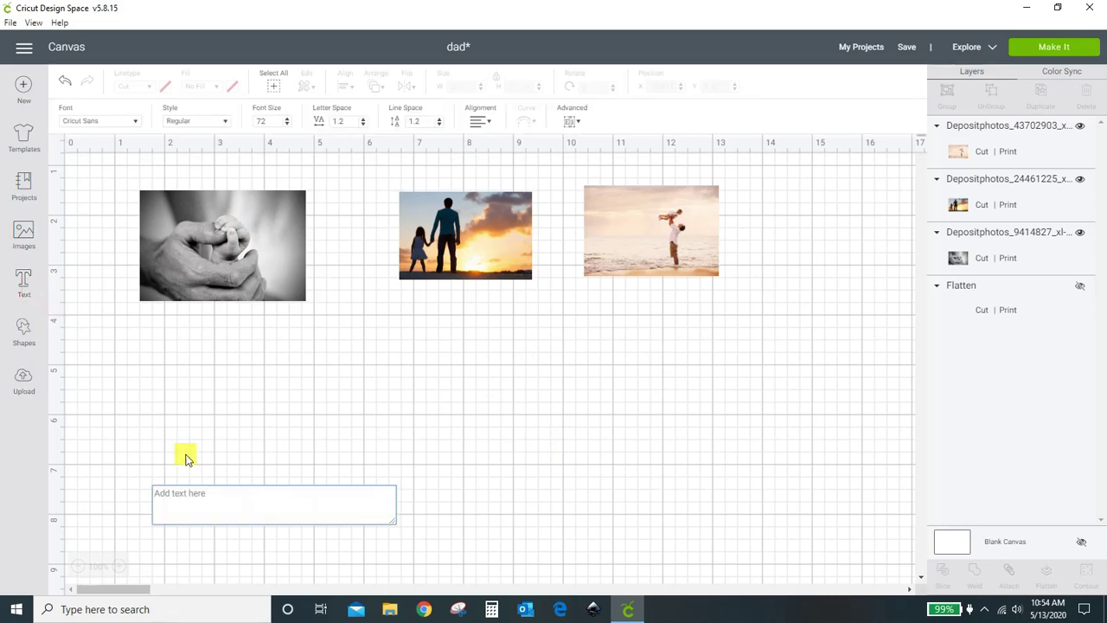
type("DAD")
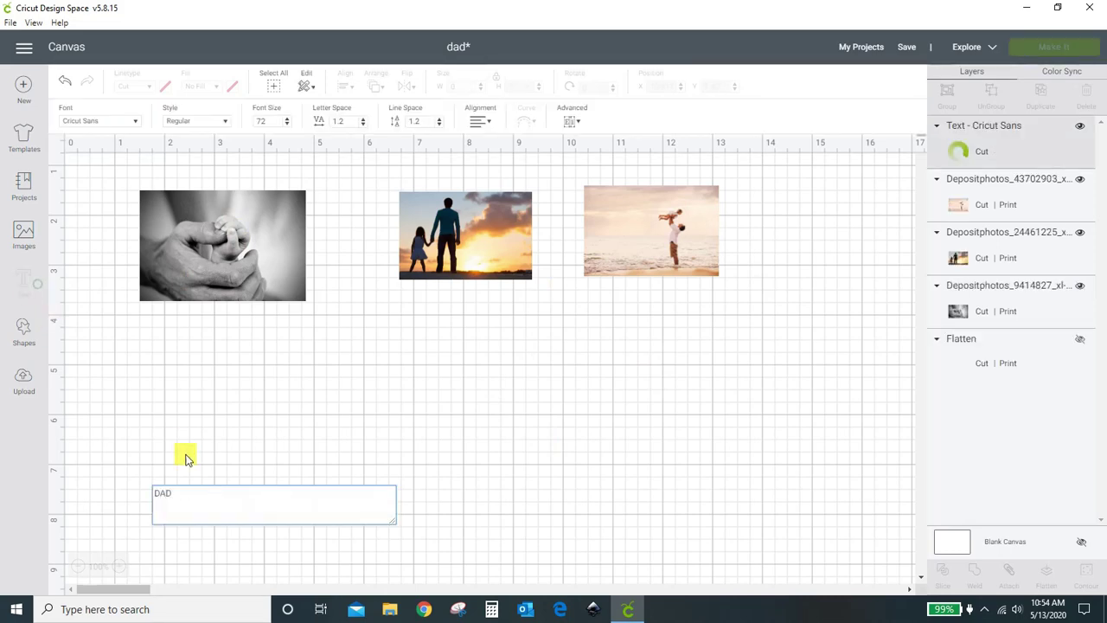
left_click(87, 122)
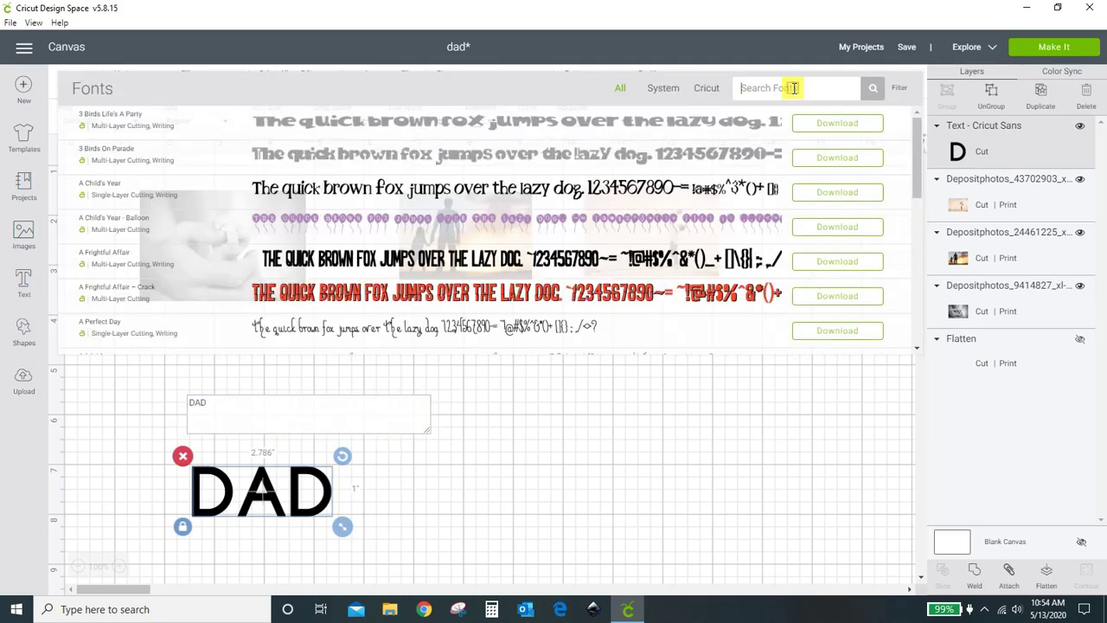
type("IMP")
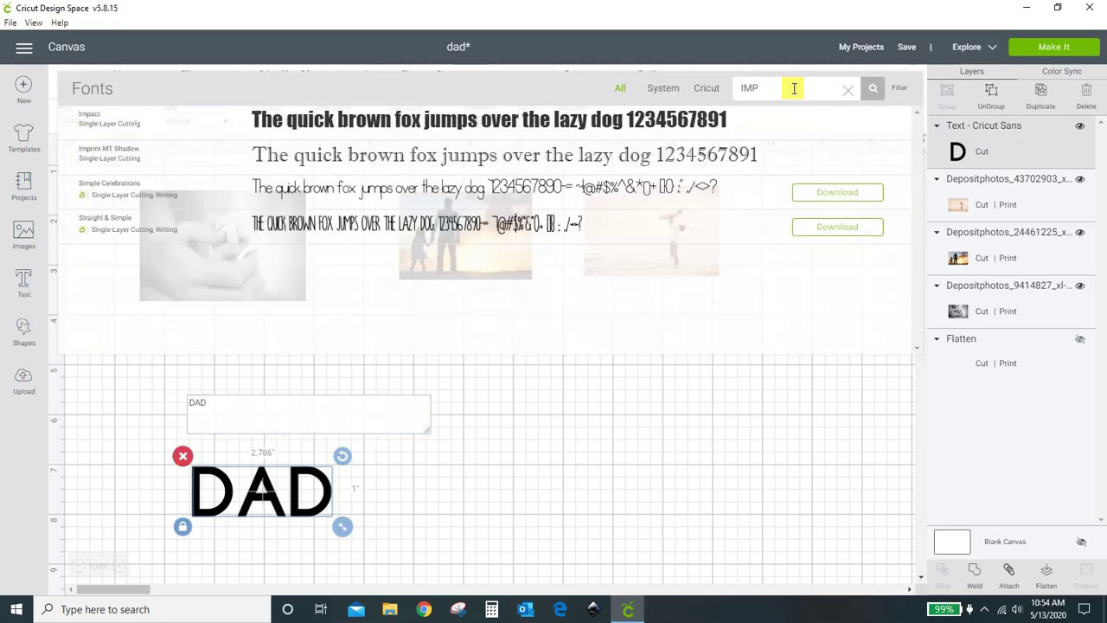
left_click(509, 132)
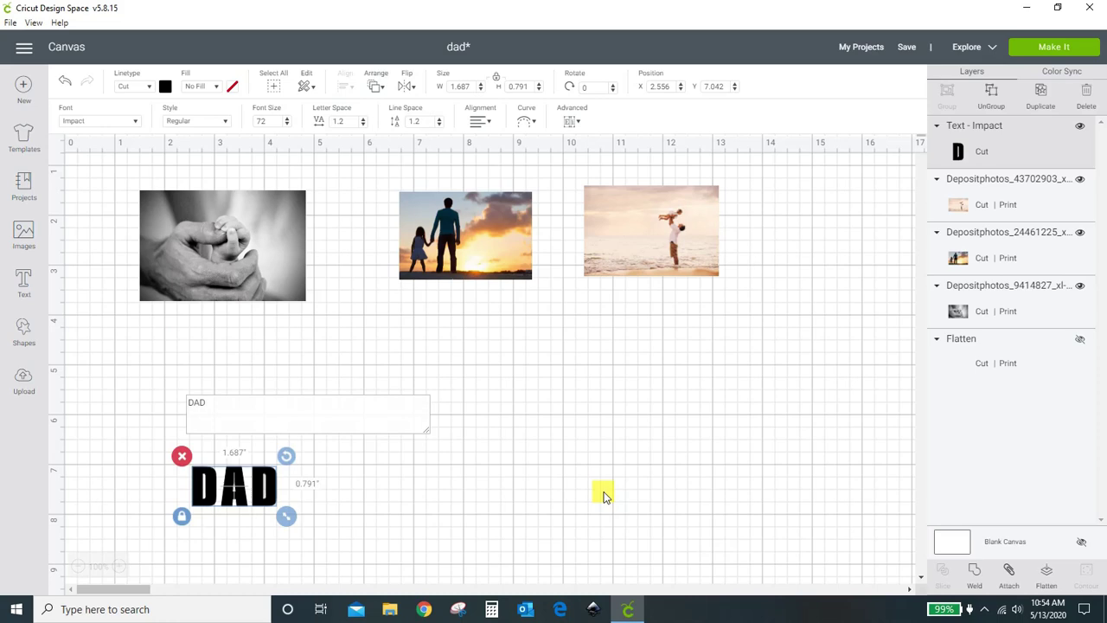
left_click(604, 494)
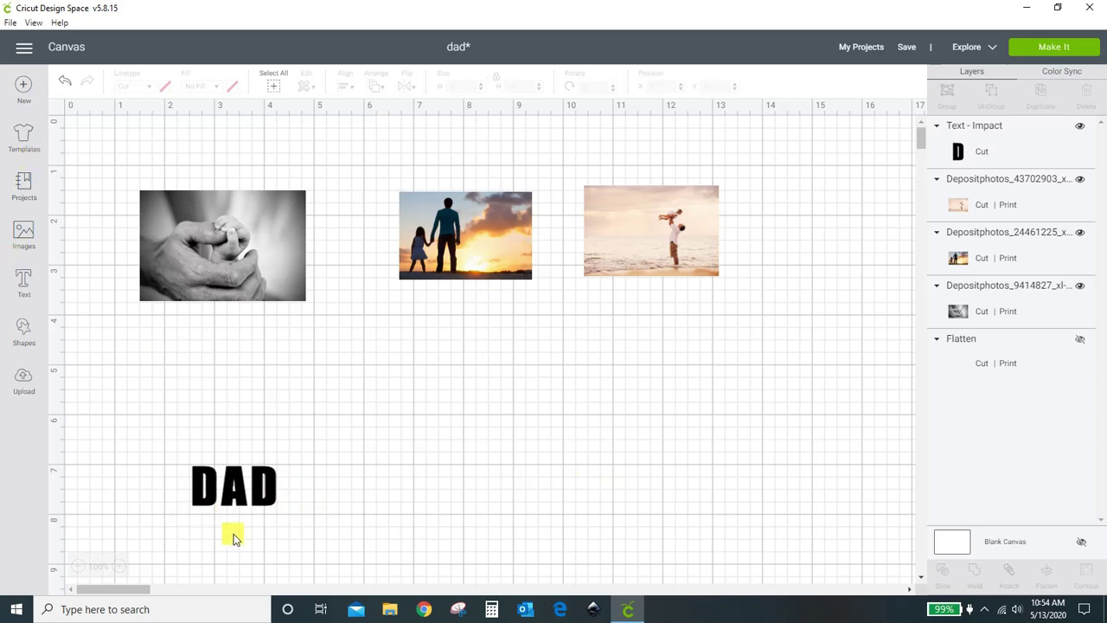
left_click_drag(287, 494, 699, 571)
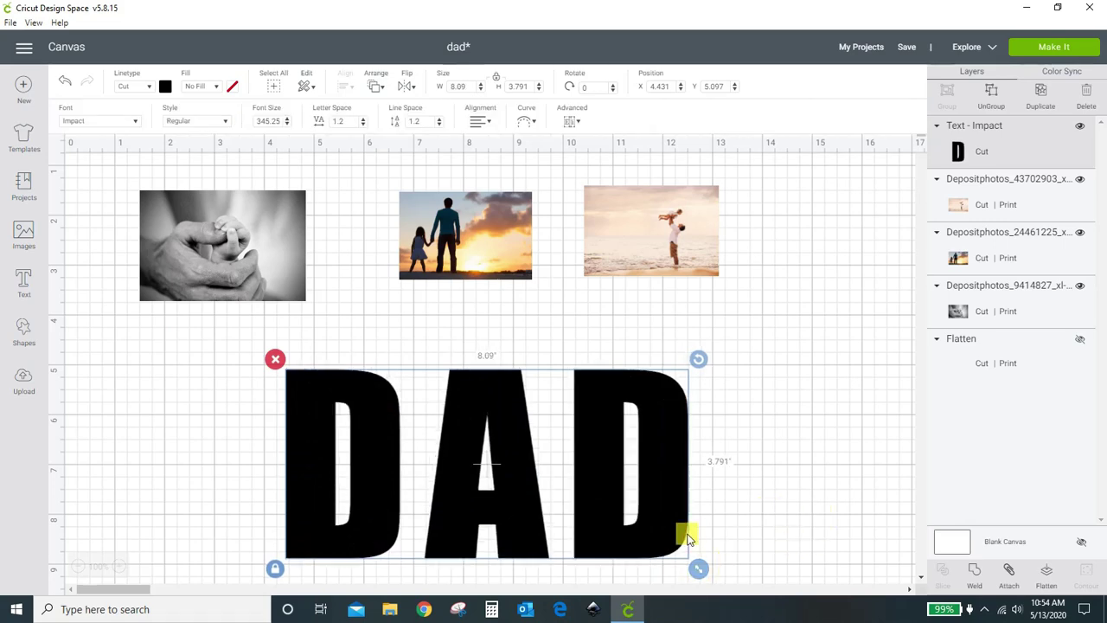
Step: Enlarge DAD to about 8.9 by 4.2 inches and ungroup it into letters
left_click_drag(675, 524, 640, 476)
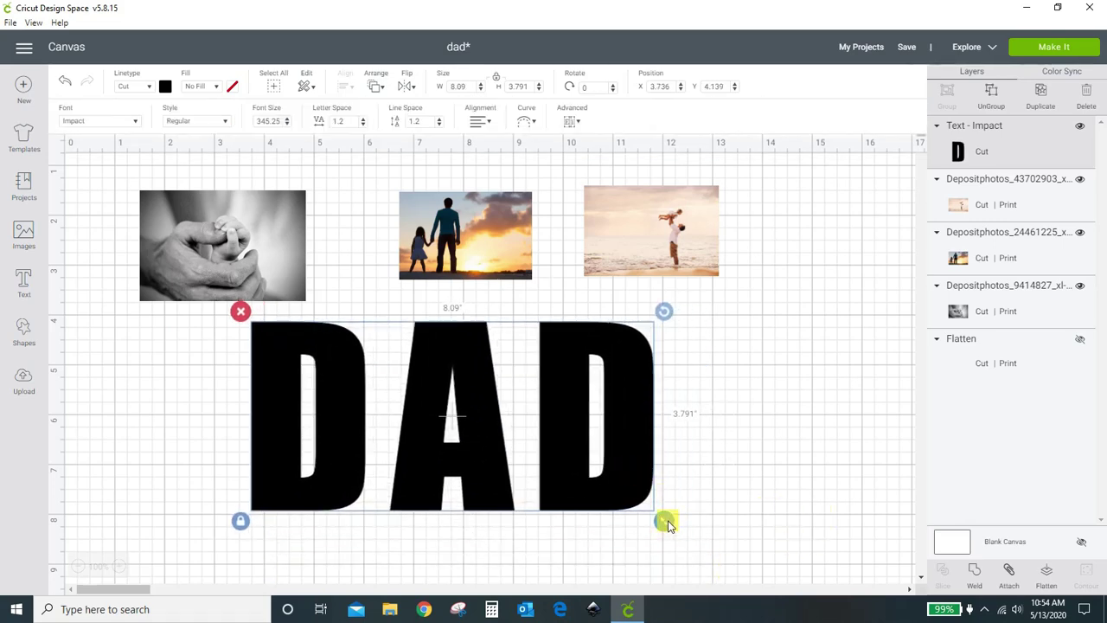
left_click_drag(667, 525, 707, 566)
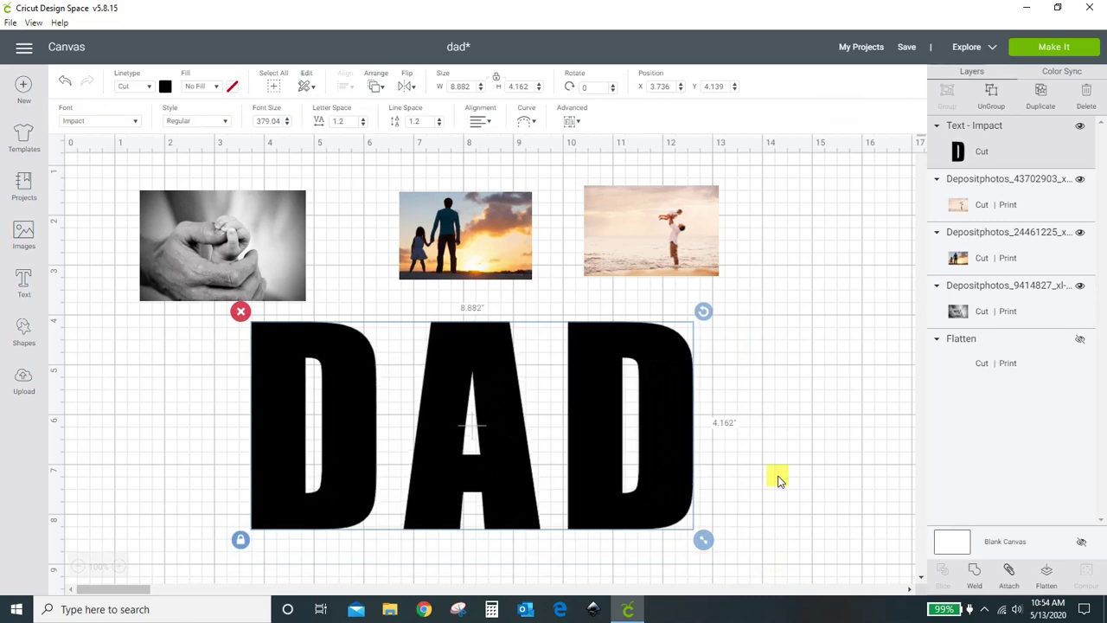
left_click(991, 91)
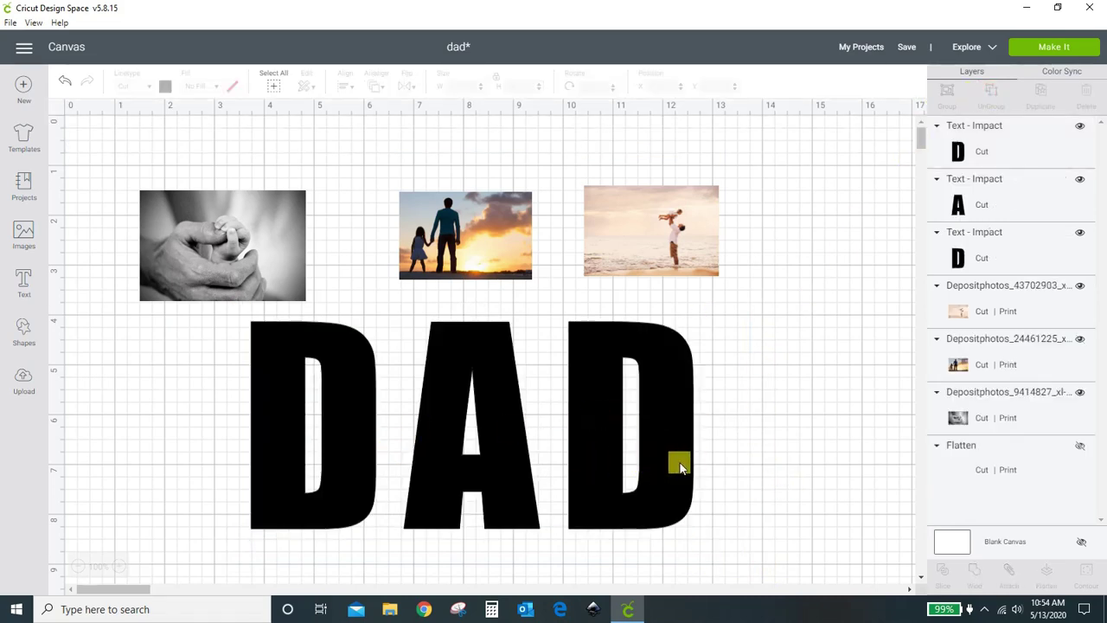
Step: Rearrange the separate D, A and D letters across the canvas
left_click_drag(680, 468, 803, 459)
left_click_drag(353, 469, 239, 470)
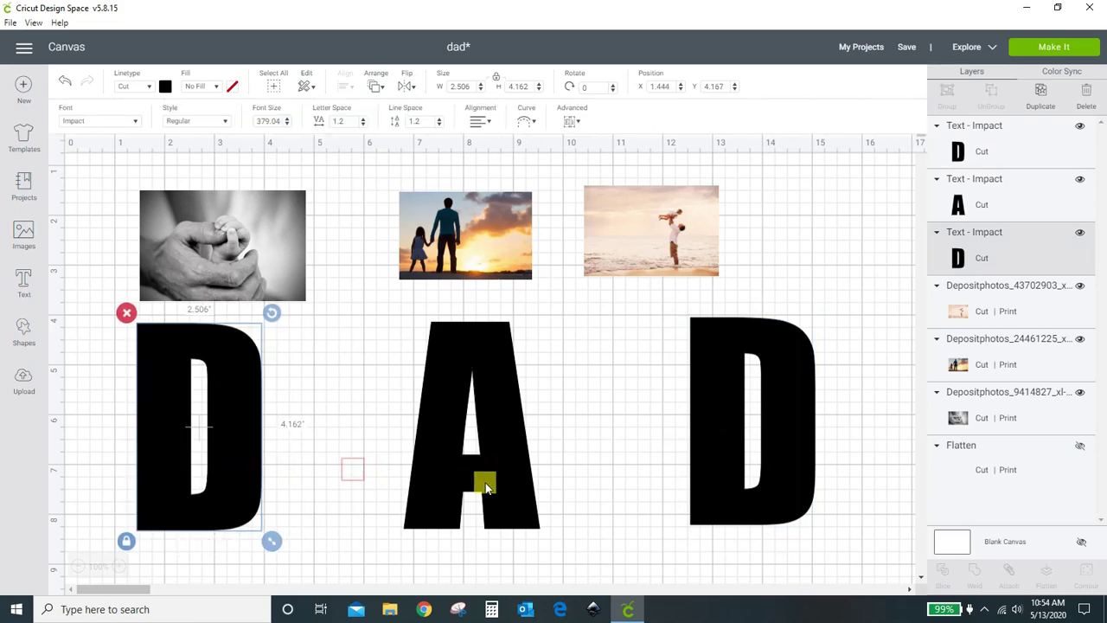
mouse_move(485, 489)
left_mouse_down()
mouse_move(539, 481)
mouse_move(503, 478)
left_mouse_up()
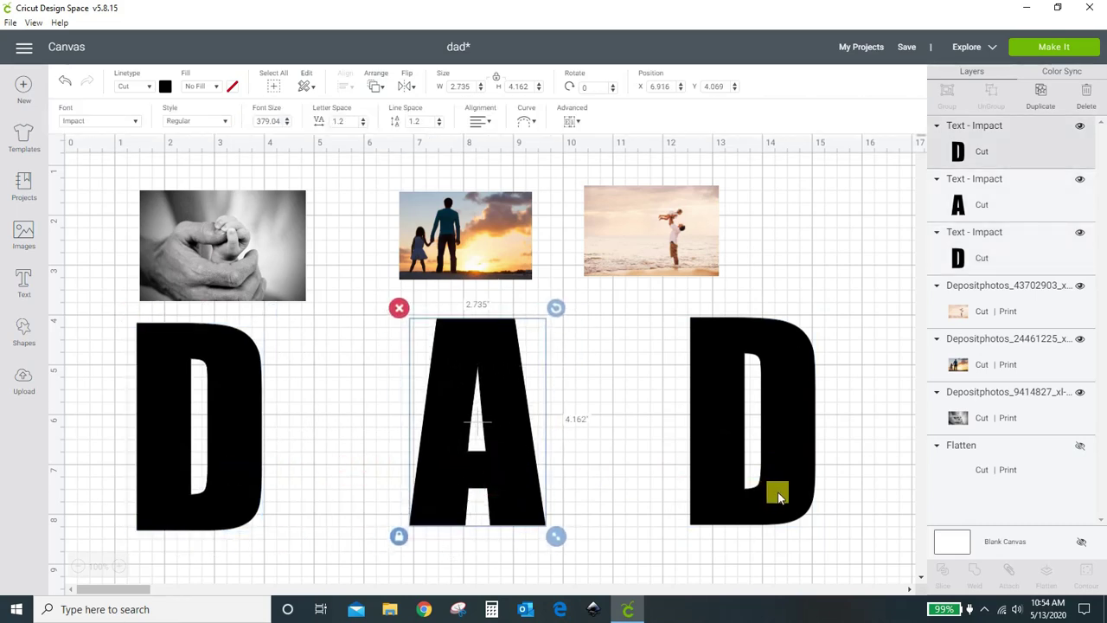
left_click_drag(778, 496, 792, 445)
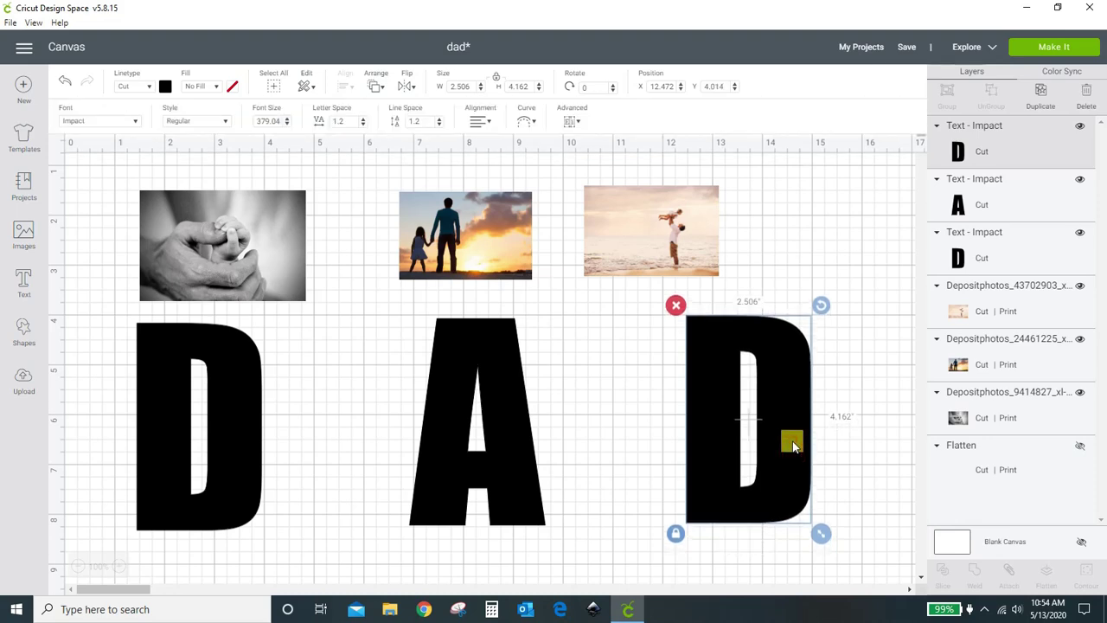
left_click_drag(235, 440, 400, 441)
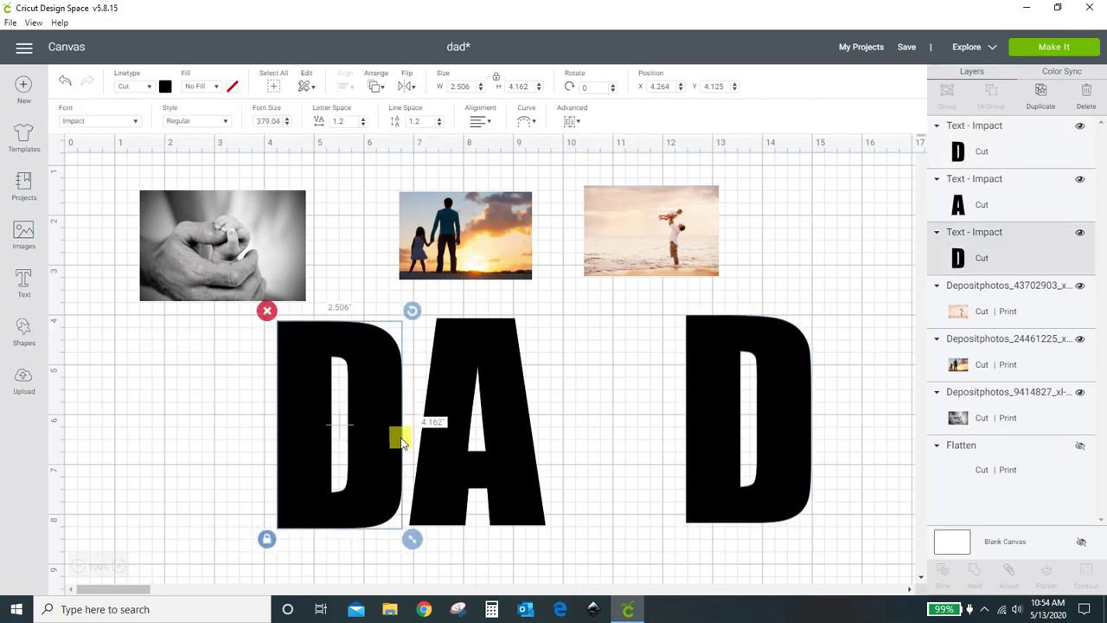
left_click_drag(771, 452, 637, 460)
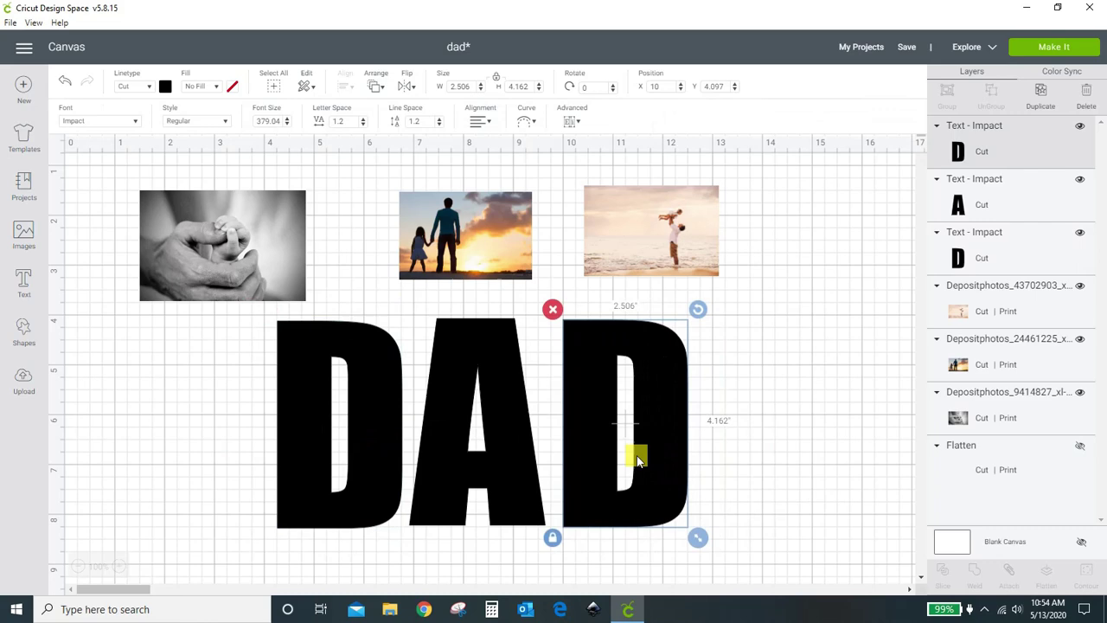
left_click_drag(519, 476, 529, 481)
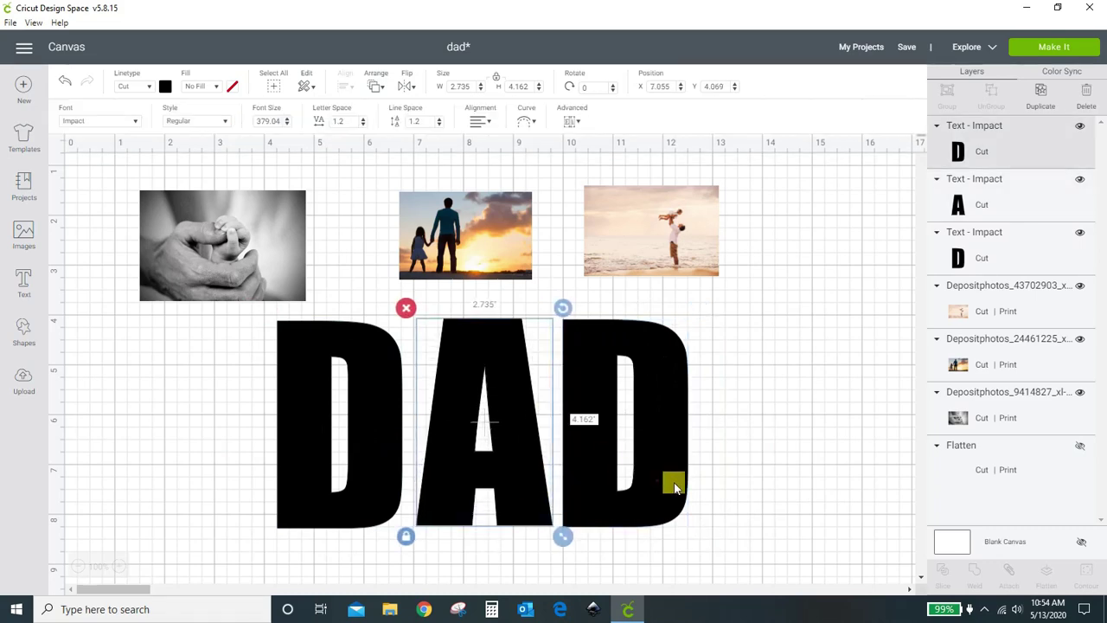
left_click_drag(675, 487, 831, 487)
left_click_drag(507, 494, 739, 489)
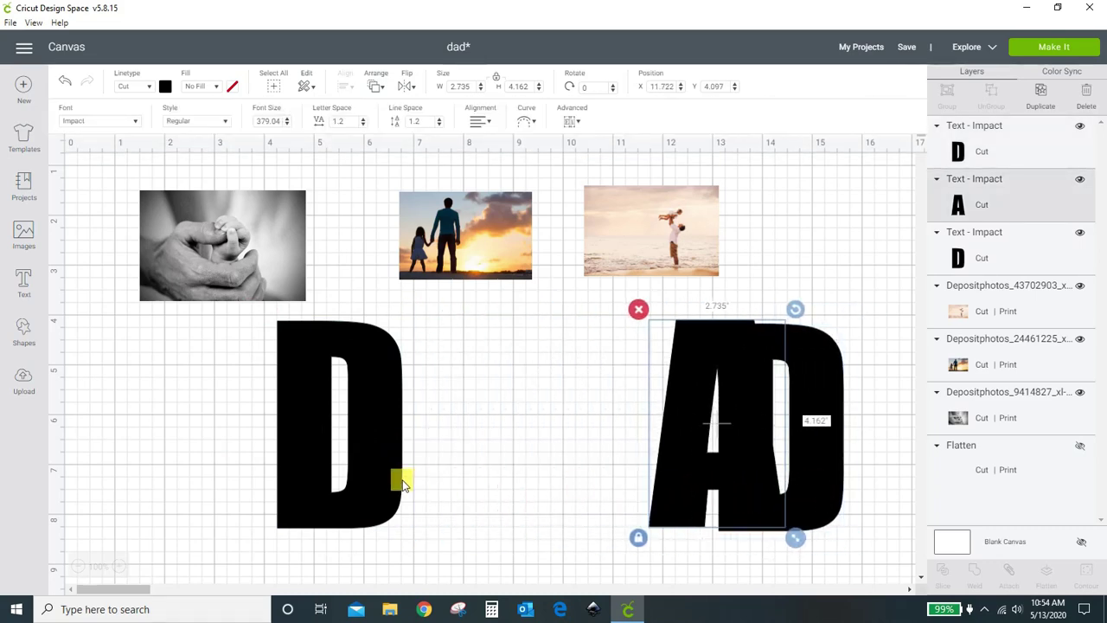
left_click_drag(402, 483, 505, 475)
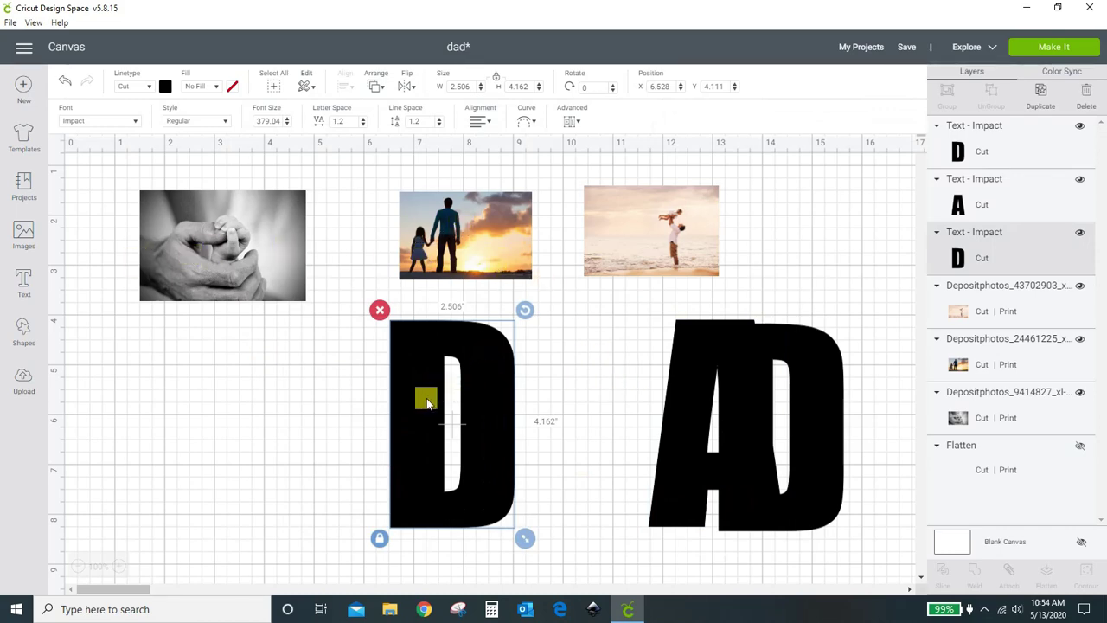
Step: Hide the right D, the A, the beach photo and the hands photo
left_click(1079, 126)
left_click(1081, 181)
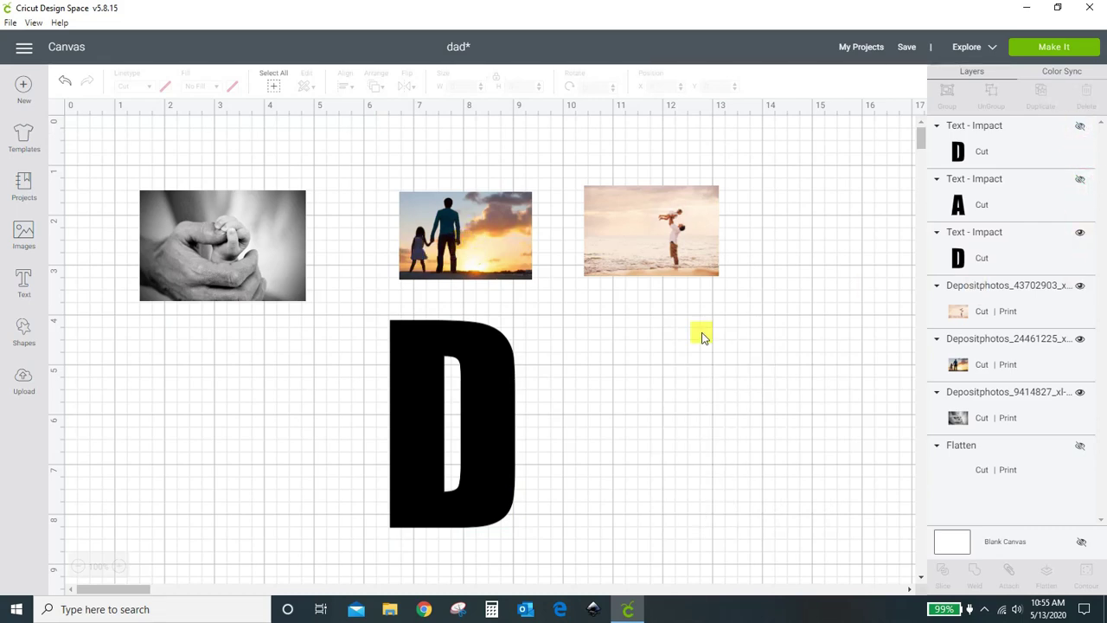
left_click(1081, 288)
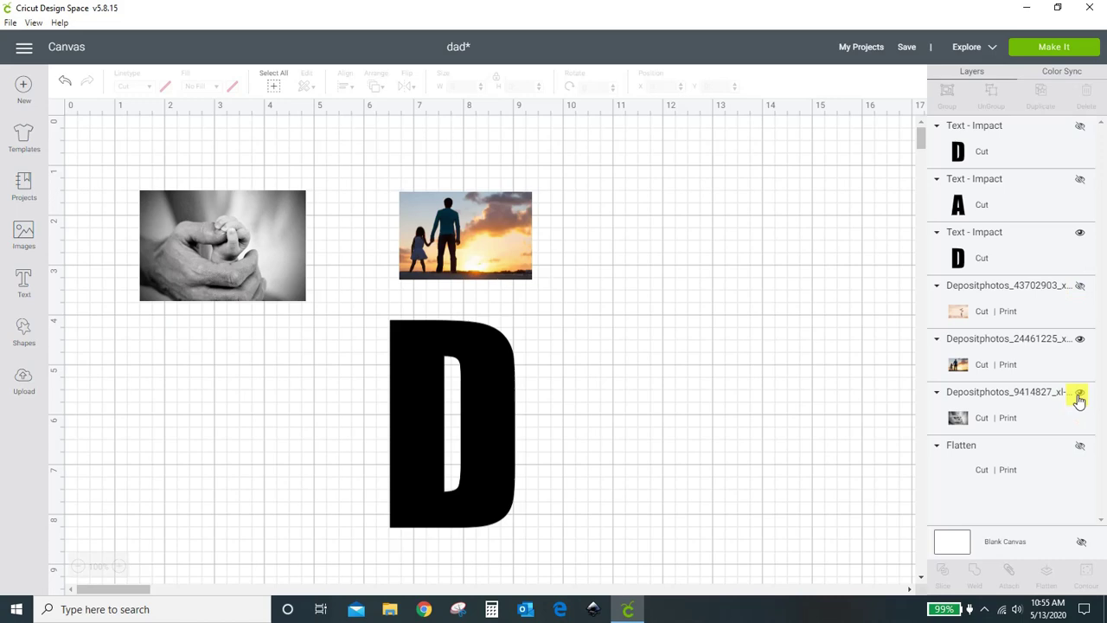
left_click(1080, 393)
Step: Enlarge the sunset photo and place it behind the first D
left_click(530, 256)
left_click_drag(541, 292, 819, 476)
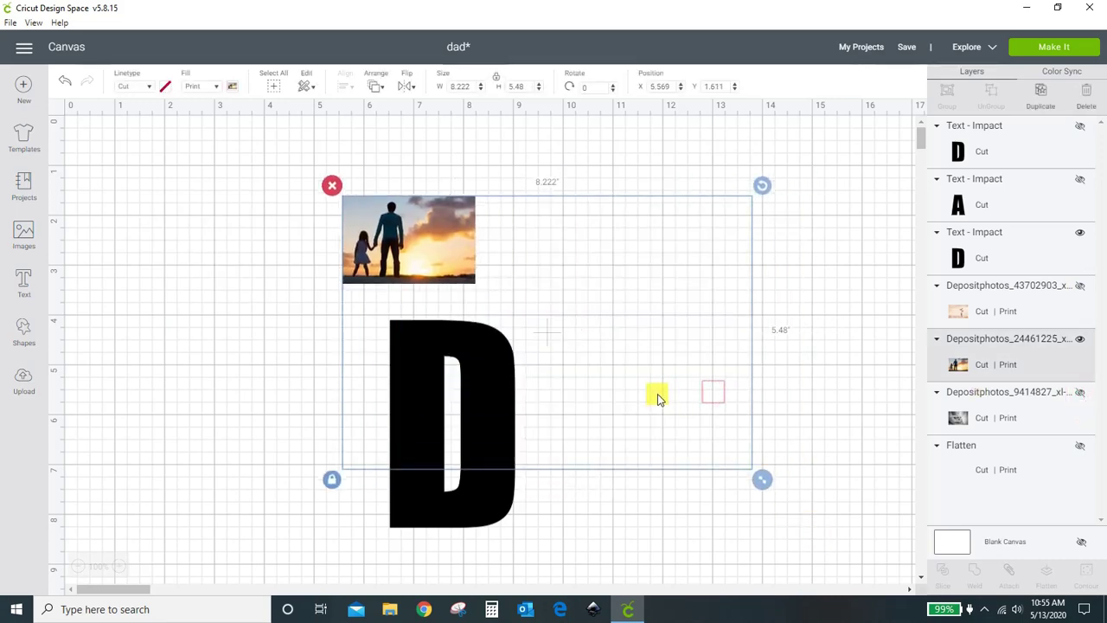
left_click(219, 434)
left_click_drag(486, 512, 491, 398)
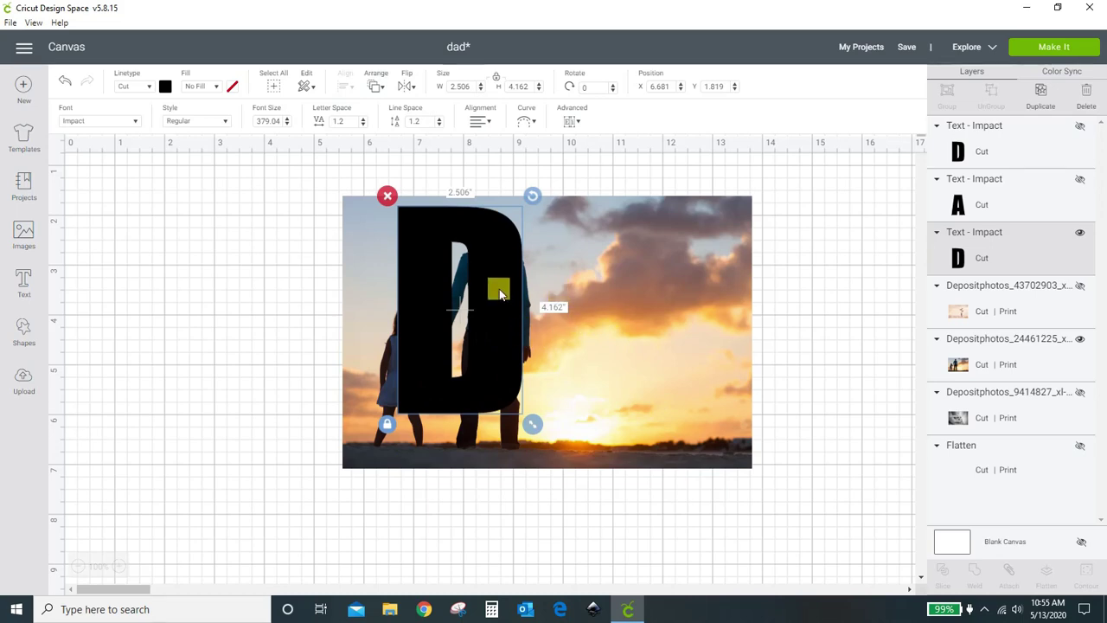
left_click(631, 311)
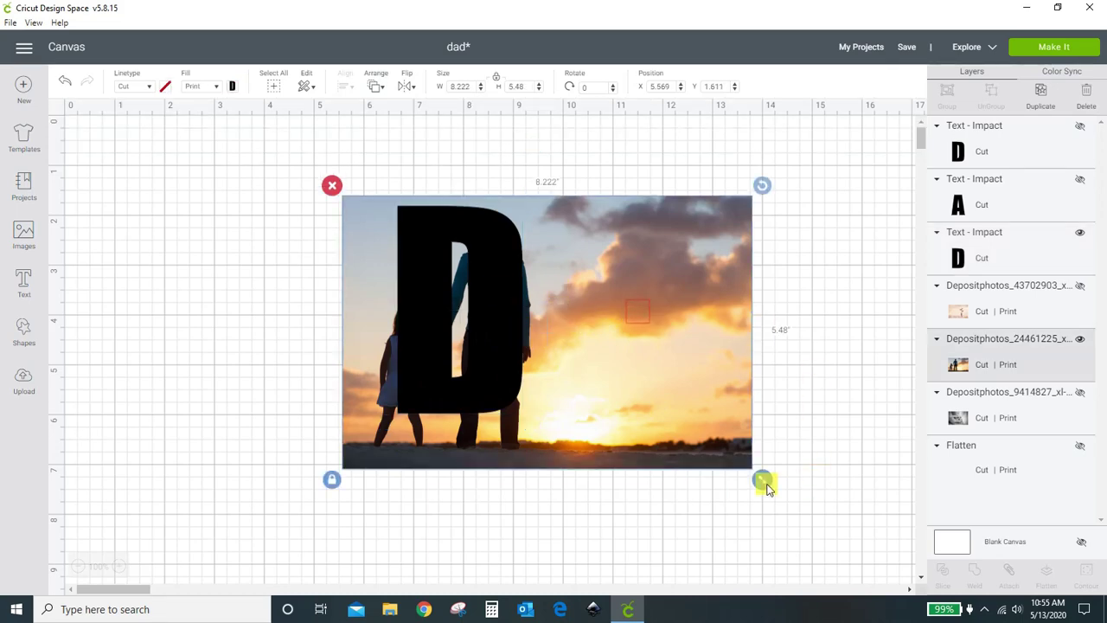
left_click_drag(764, 480, 718, 452)
left_click_drag(659, 370, 617, 360)
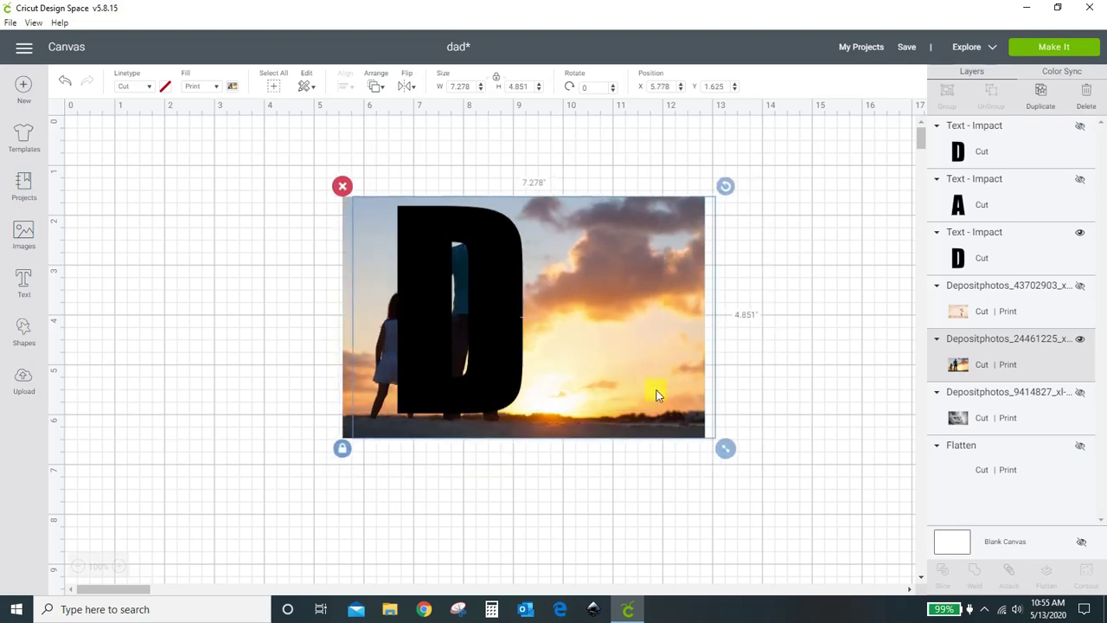
Step: Fine-tune the sunset photo's position behind the D with arrow-key nudges, ending at 7.278 by 4.851 inches
key("Right")
key("Right")
key("Right")
key("Right")
key("Right")
key("Right")
key("Right")
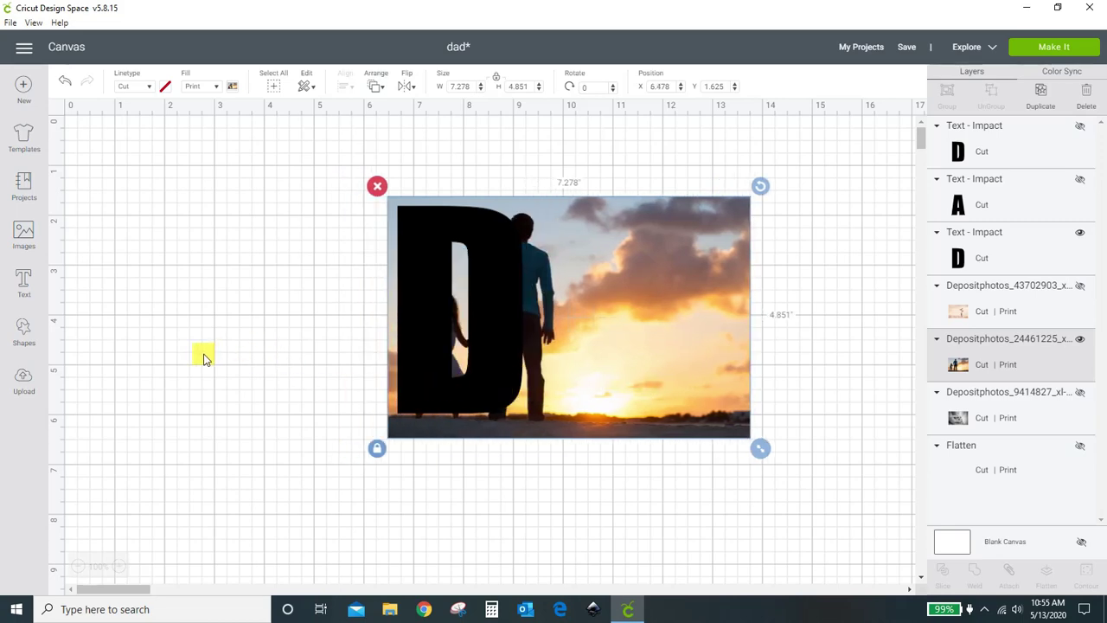
key("Left")
key("Left")
key("Left")
key("Left")
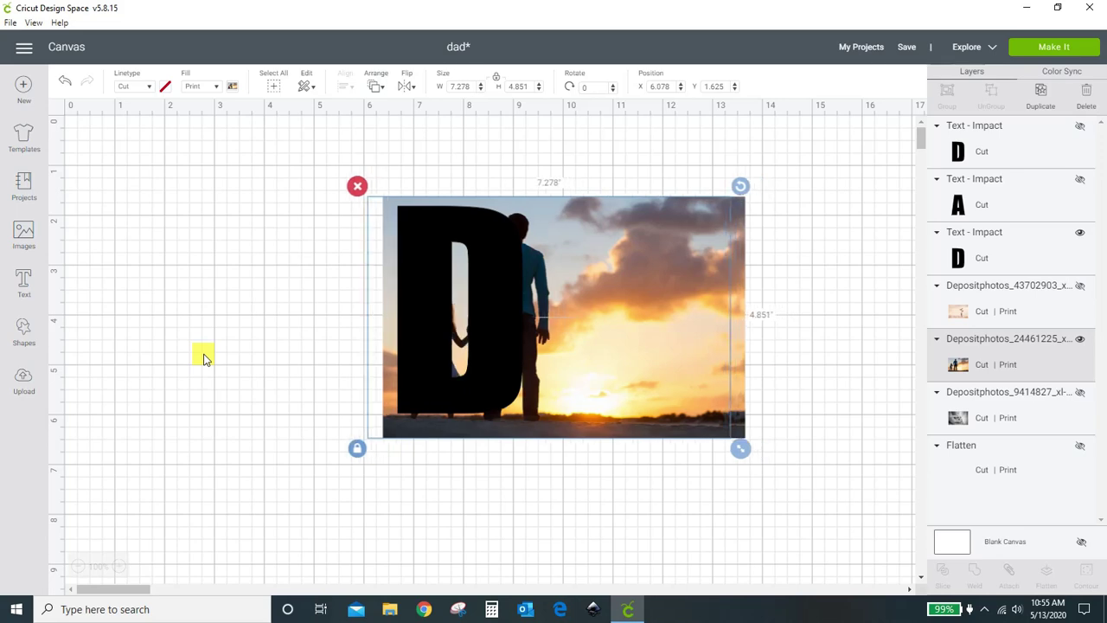
key("Left")
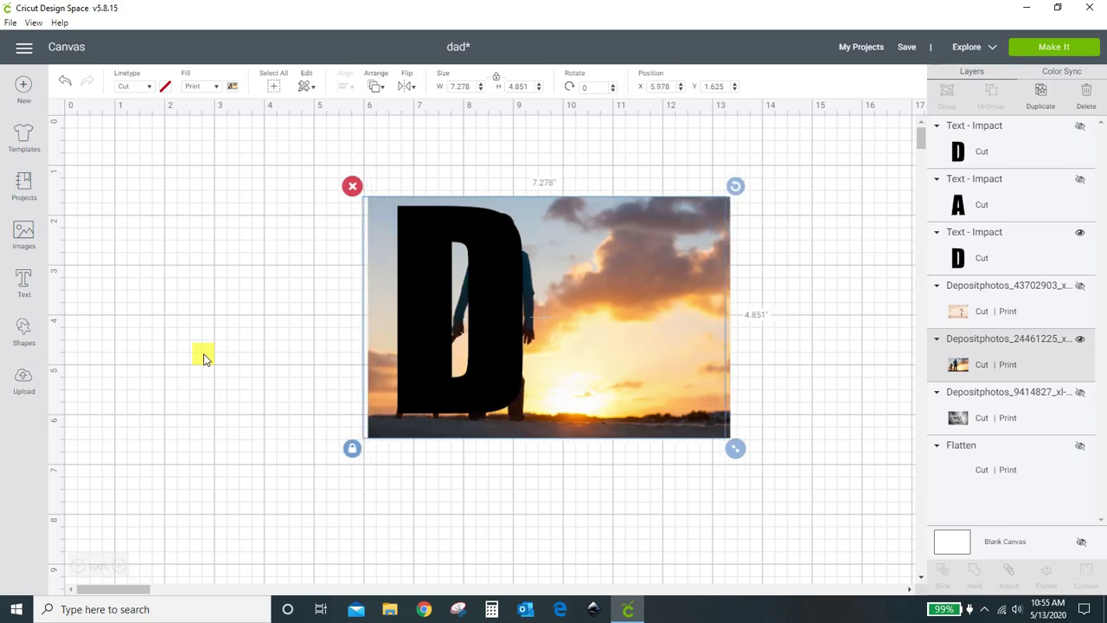
key("Left")
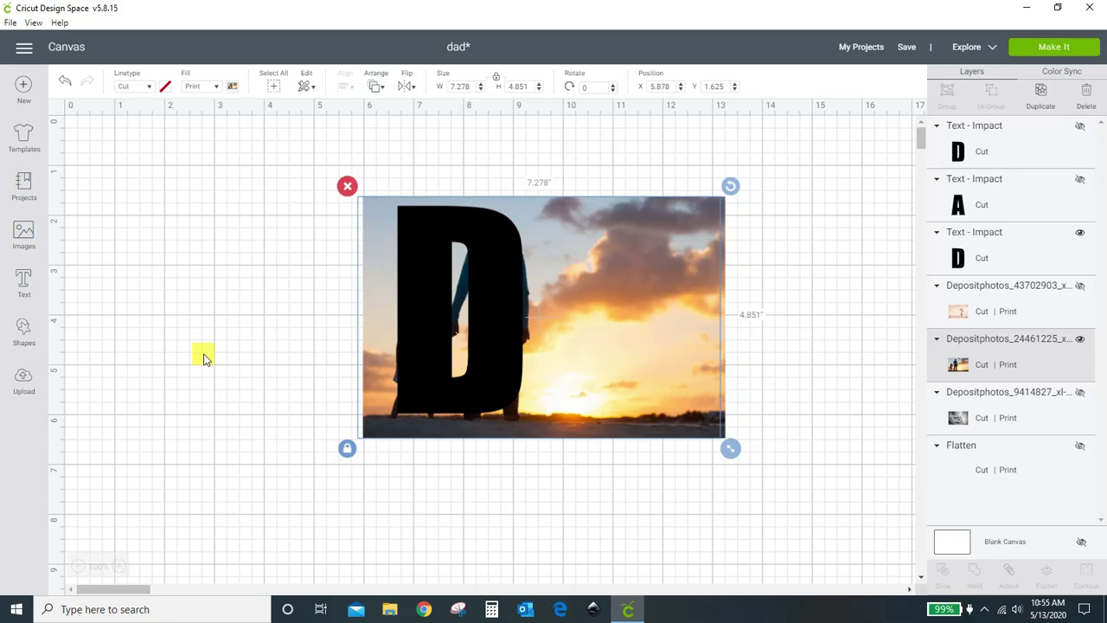
key("Left")
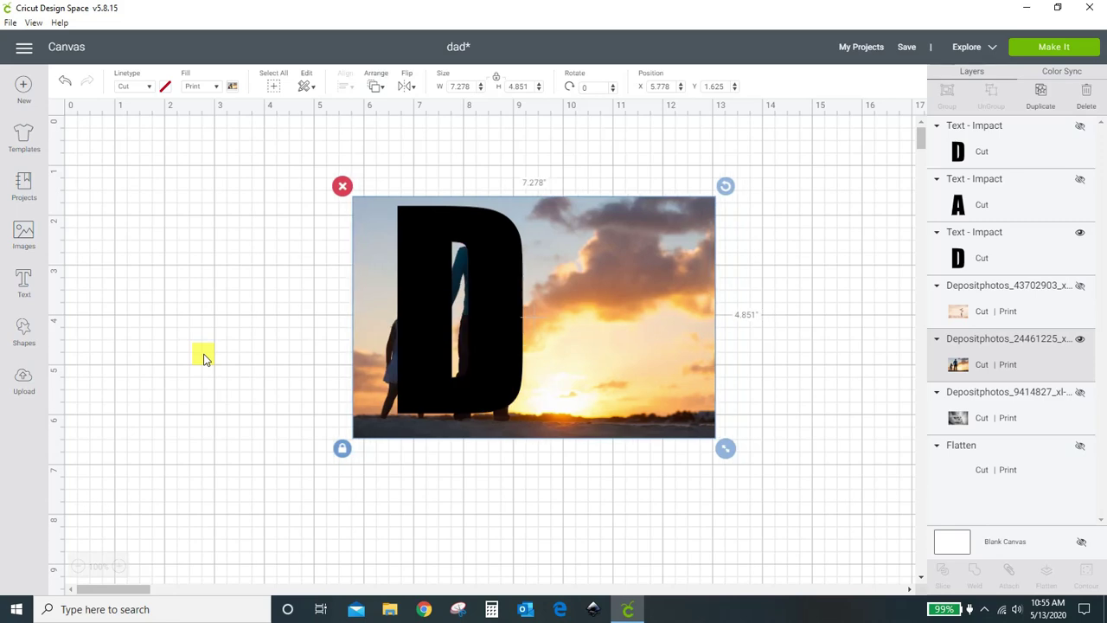
key("Right")
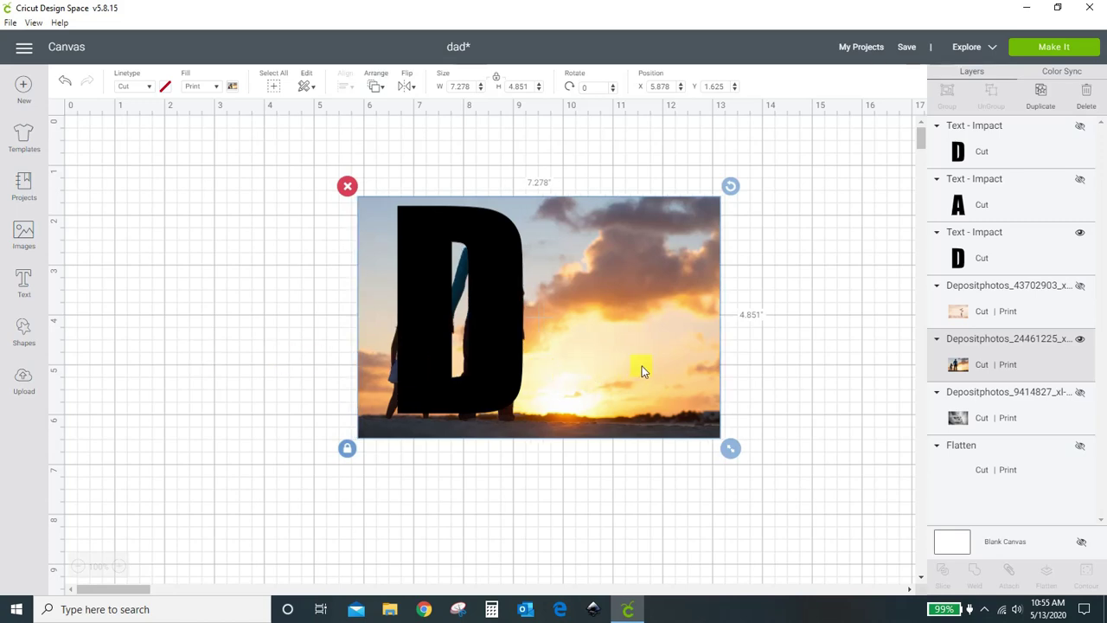
mouse_move(642, 366)
left_mouse_down()
mouse_move(644, 343)
mouse_move(642, 367)
left_mouse_up()
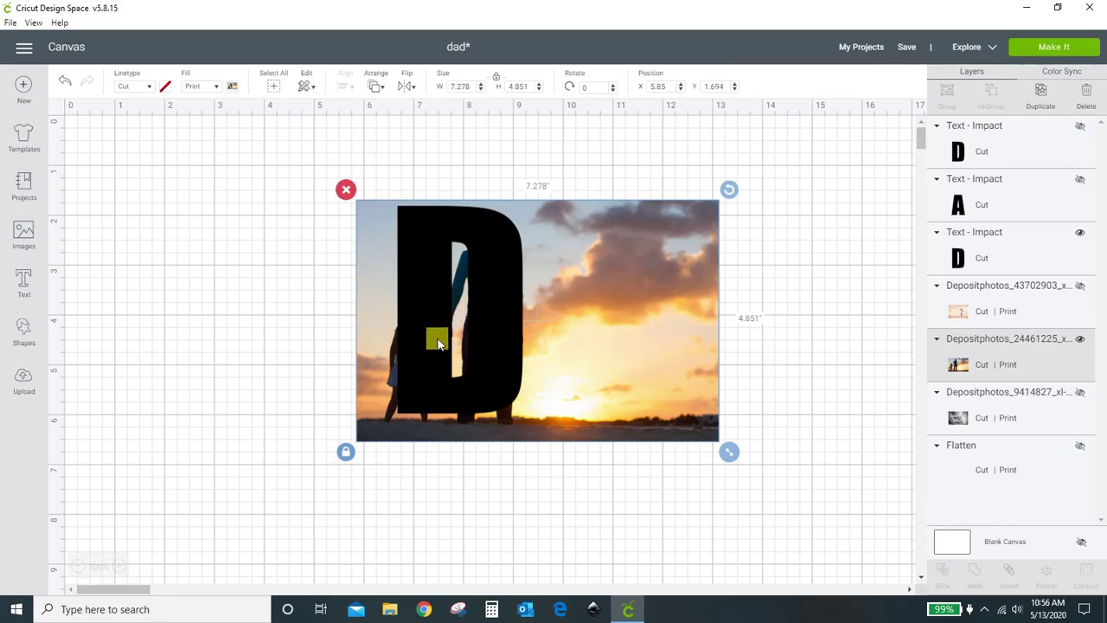
left_click_drag(584, 371, 574, 366)
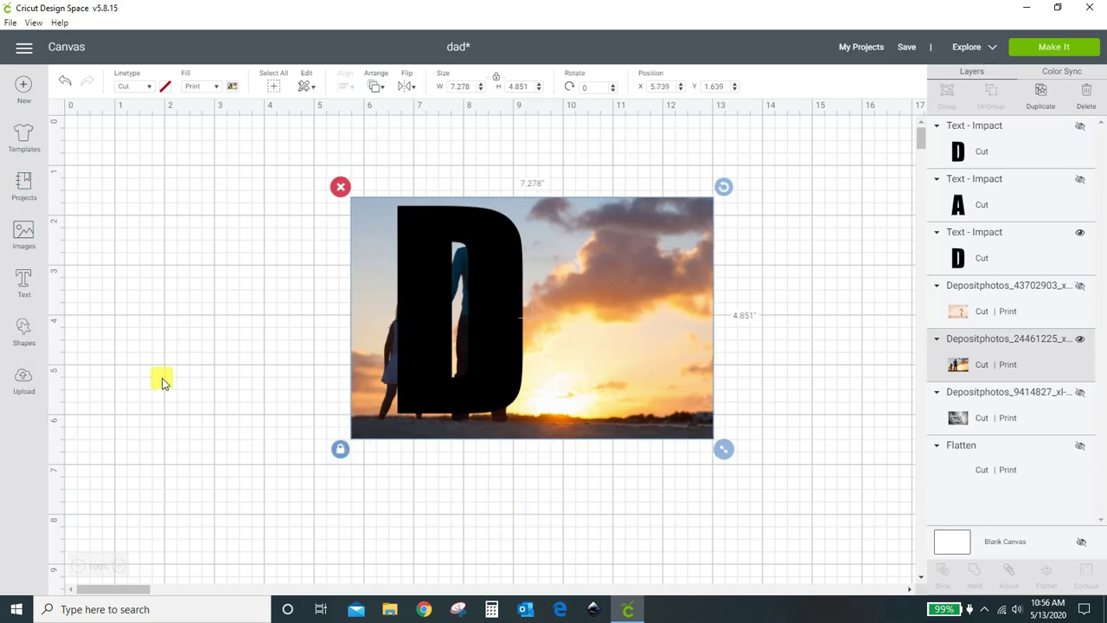
left_click(170, 386)
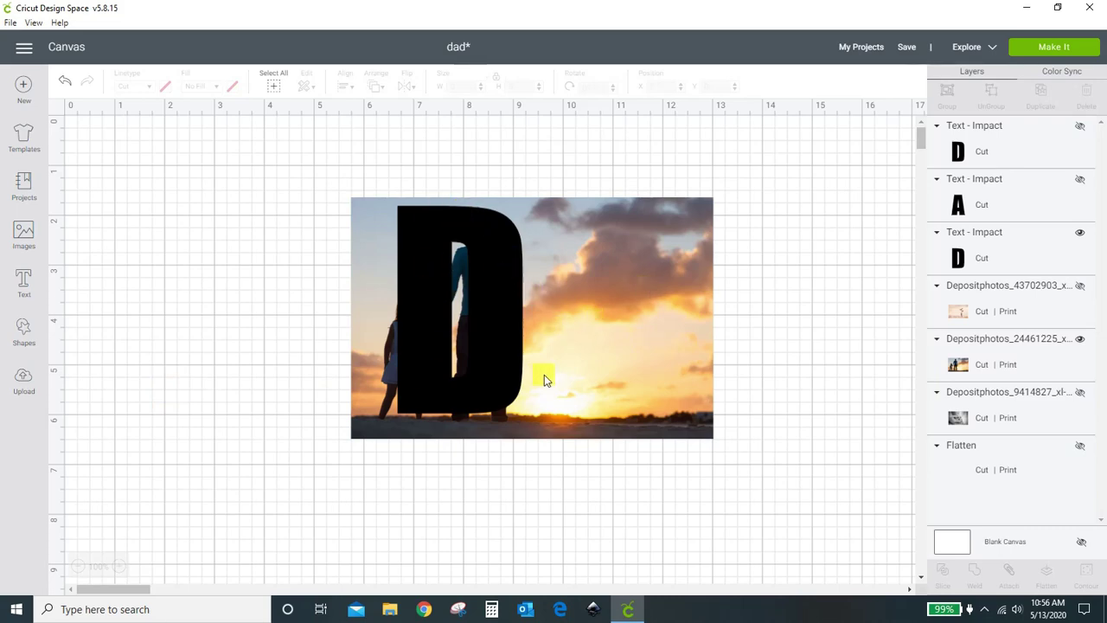
Step: Slice the sunset photo with the D and delete the leftover photo and black D pieces
left_click_drag(293, 149, 773, 495)
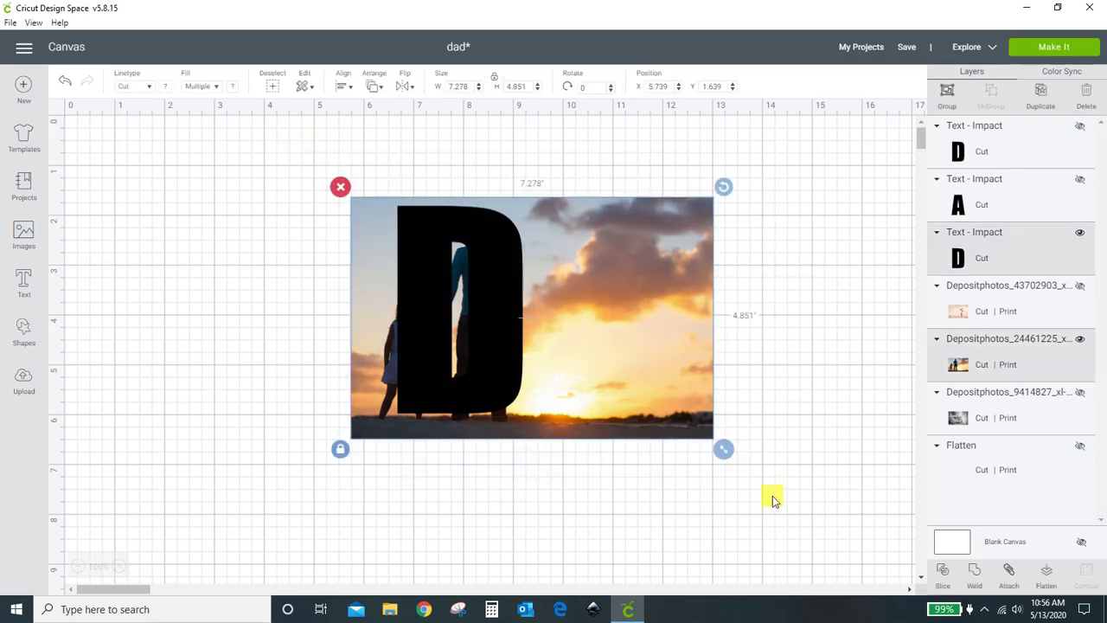
left_click(944, 575)
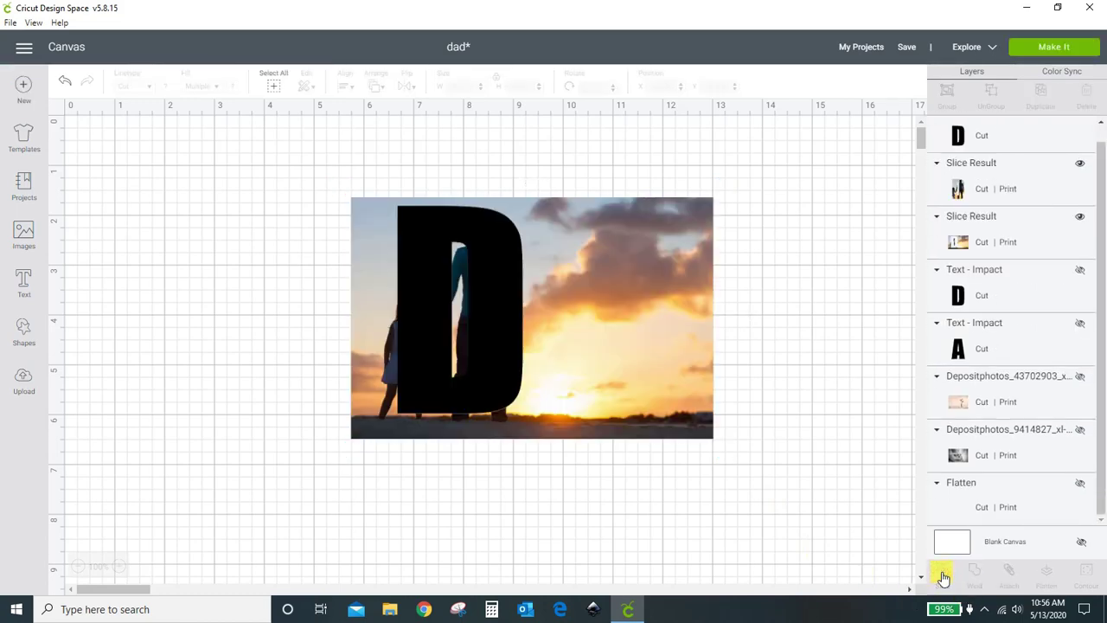
left_click_drag(696, 400, 795, 404)
left_click(513, 223)
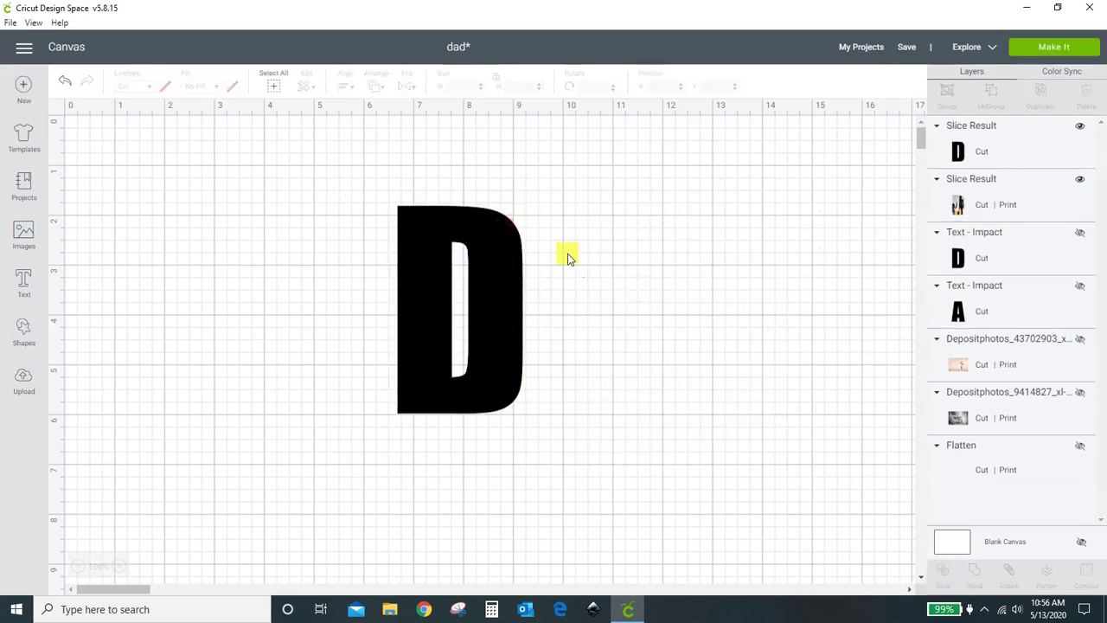
left_click(521, 336)
left_click_drag(521, 335, 764, 333)
left_click(626, 200)
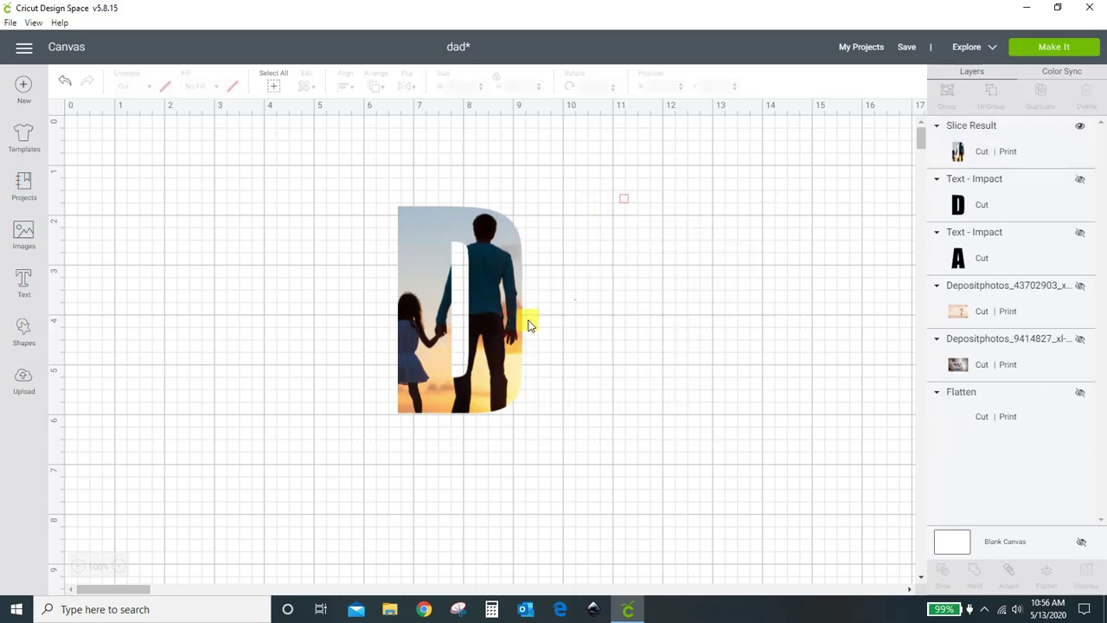
Step: Move the photo-filled D left, hide it, and show the letter A
left_click_drag(527, 321, 338, 340)
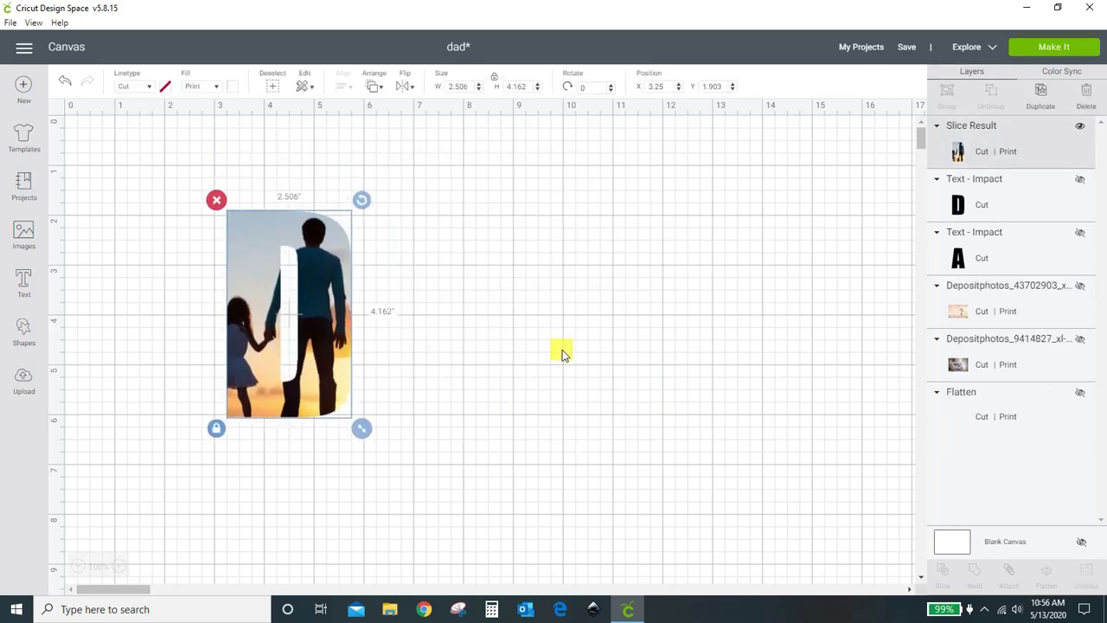
left_click(1080, 130)
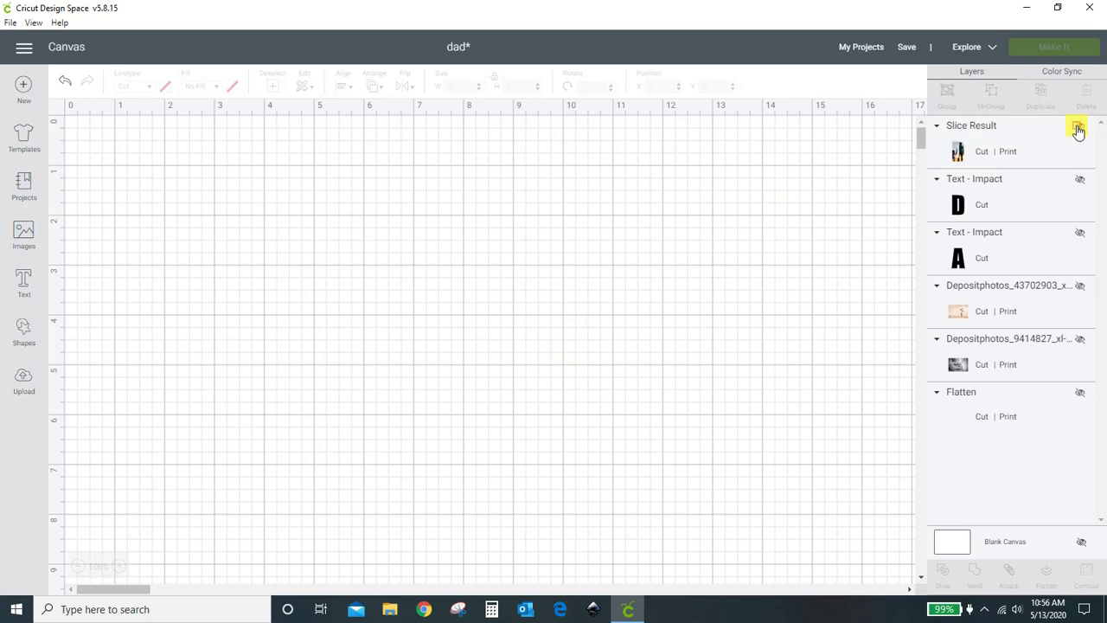
left_click(1081, 234)
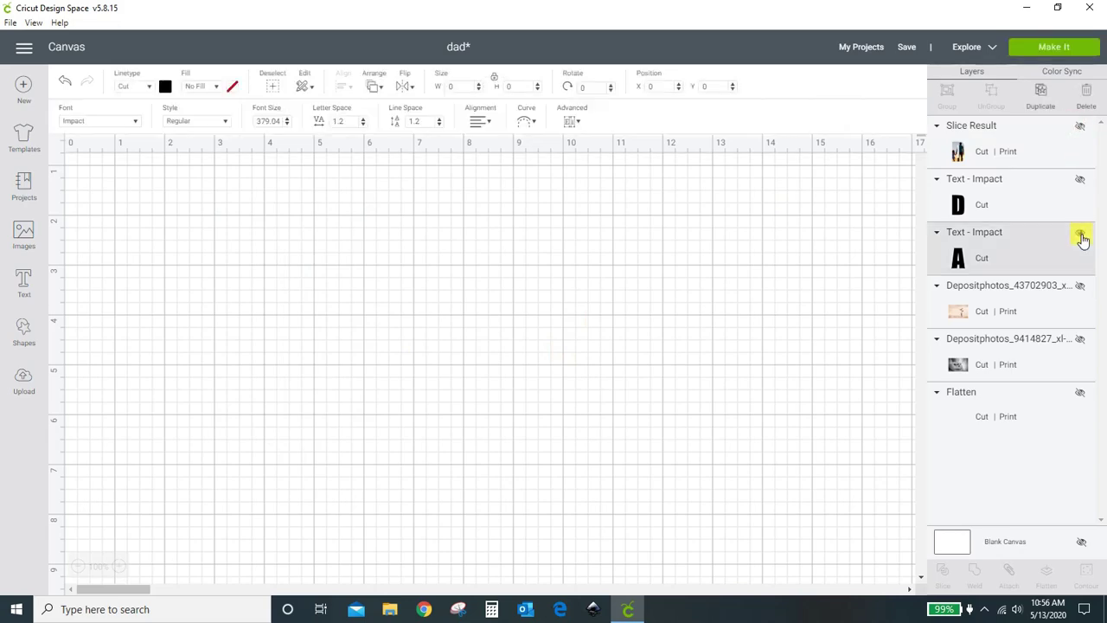
Step: Show the hands photo, enlarge it to about 7.3 by 4.9, and move the A over it
left_click(1083, 342)
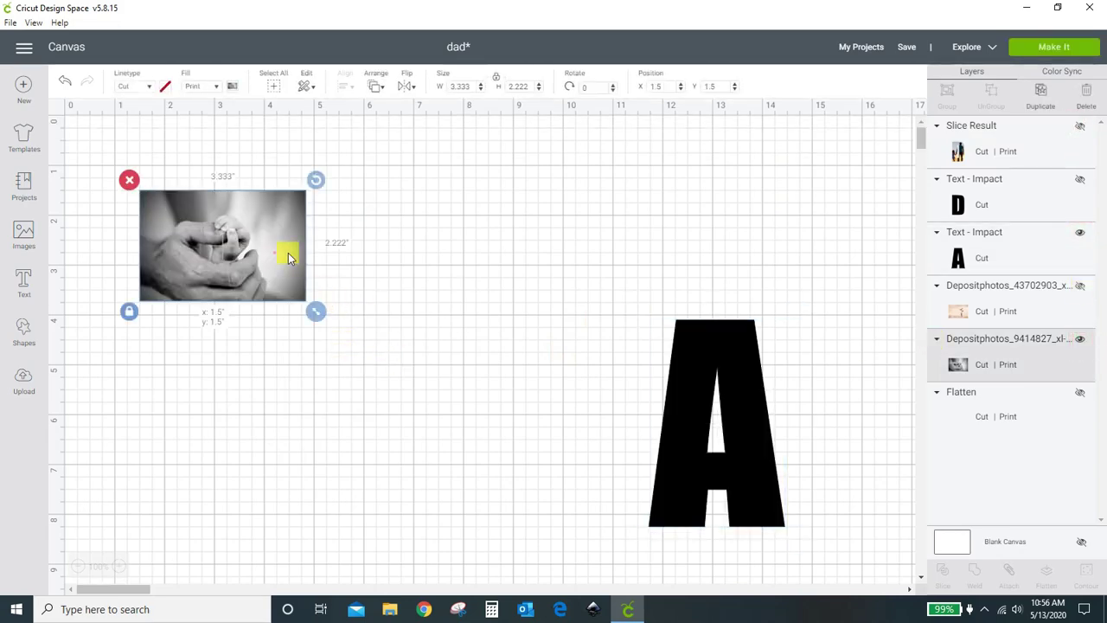
left_click_drag(290, 258, 485, 266)
left_click_drag(515, 316, 720, 591)
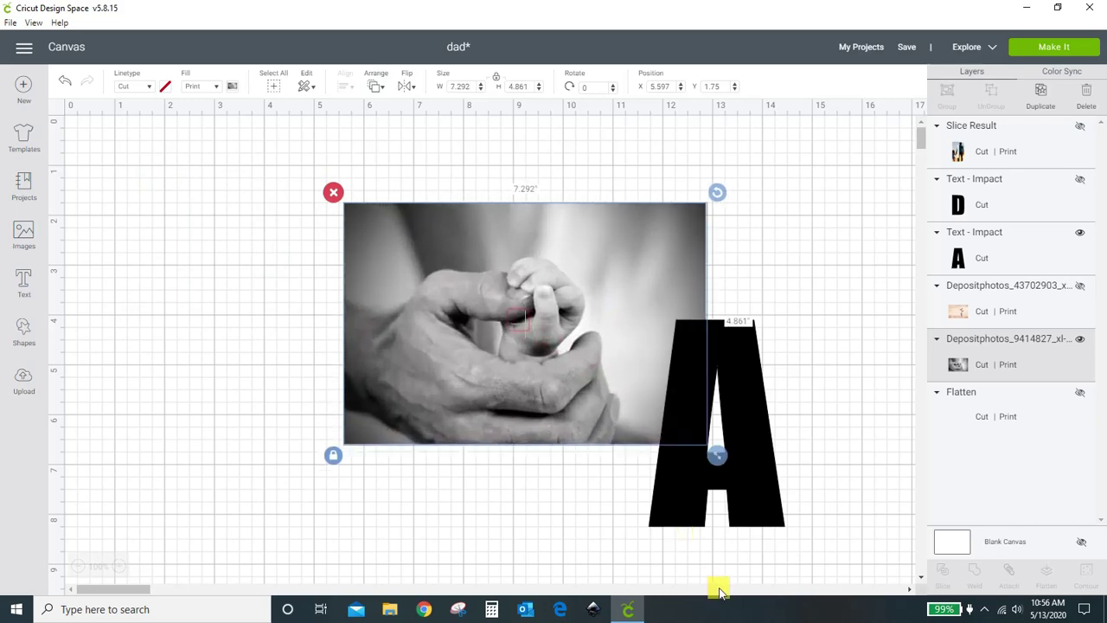
left_click(834, 468)
left_click_drag(759, 500, 558, 402)
Step: Resize the hands photo to 6.333 by 4.222 behind the A and select both together
left_click(660, 358)
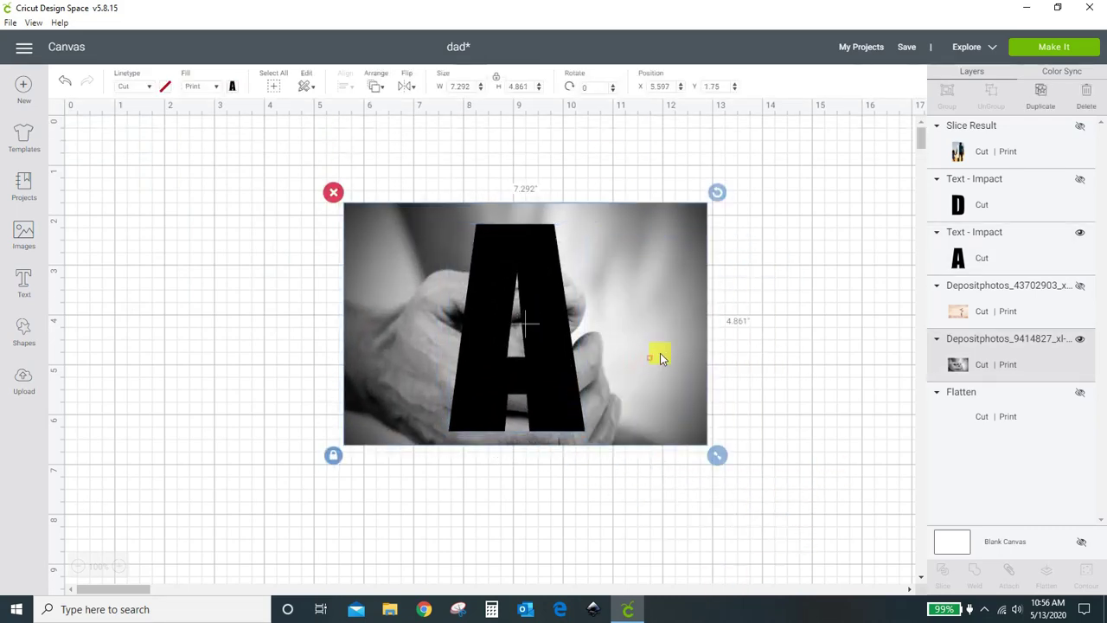
left_click_drag(722, 461, 669, 428)
mouse_move(608, 321)
left_mouse_down()
mouse_move(616, 306)
mouse_move(599, 322)
mouse_move(611, 330)
mouse_move(622, 317)
left_mouse_up()
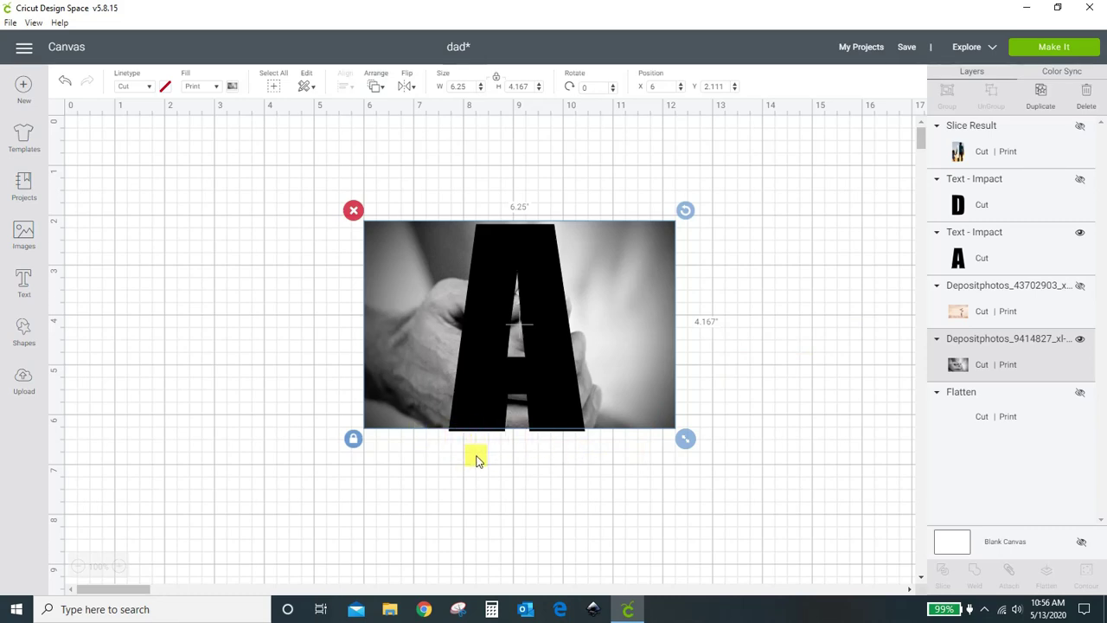
left_click_drag(689, 447, 694, 452)
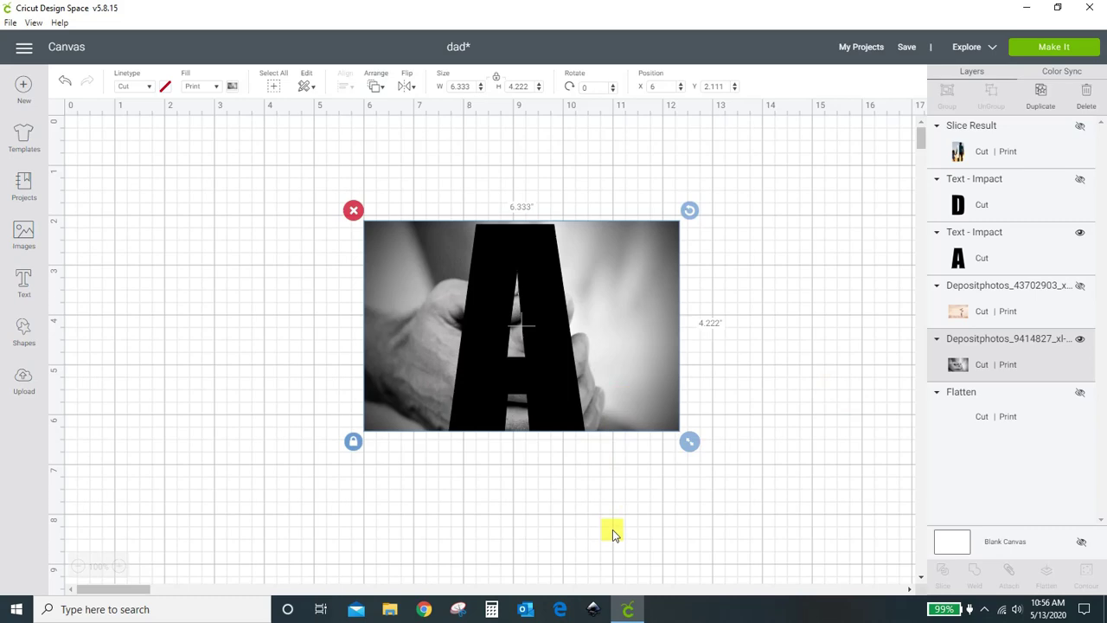
left_click_drag(665, 311, 665, 313)
left_click(823, 309)
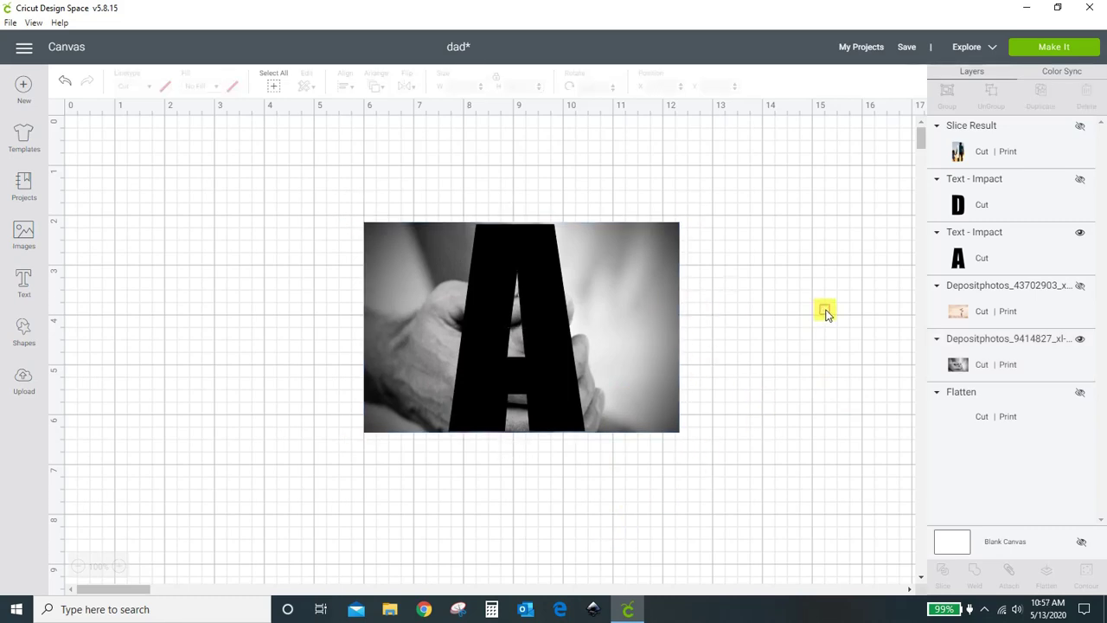
left_click_drag(313, 185, 737, 504)
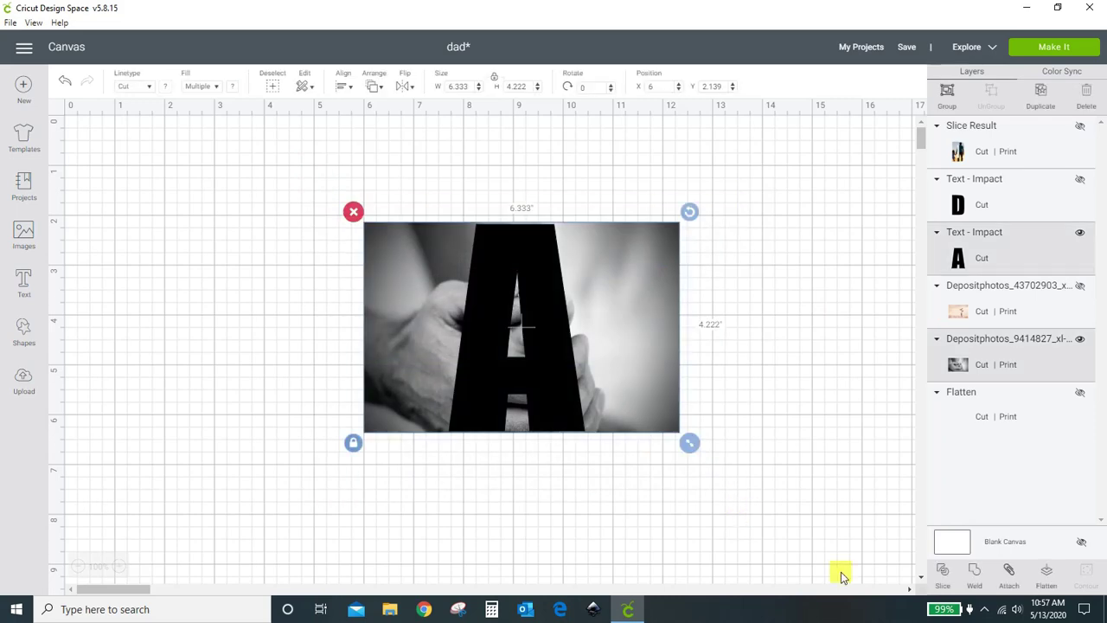
Step: Slice the hands photo with the letter A, then delete the leftover black A and holed photo
left_click(944, 571)
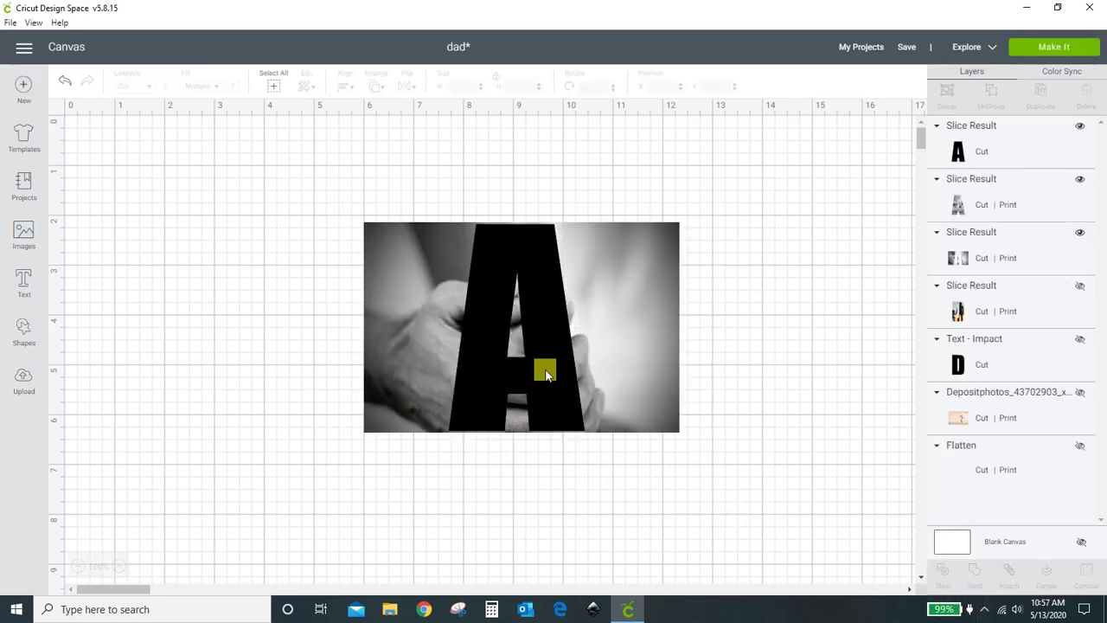
left_click_drag(544, 371, 761, 376)
left_click(749, 212)
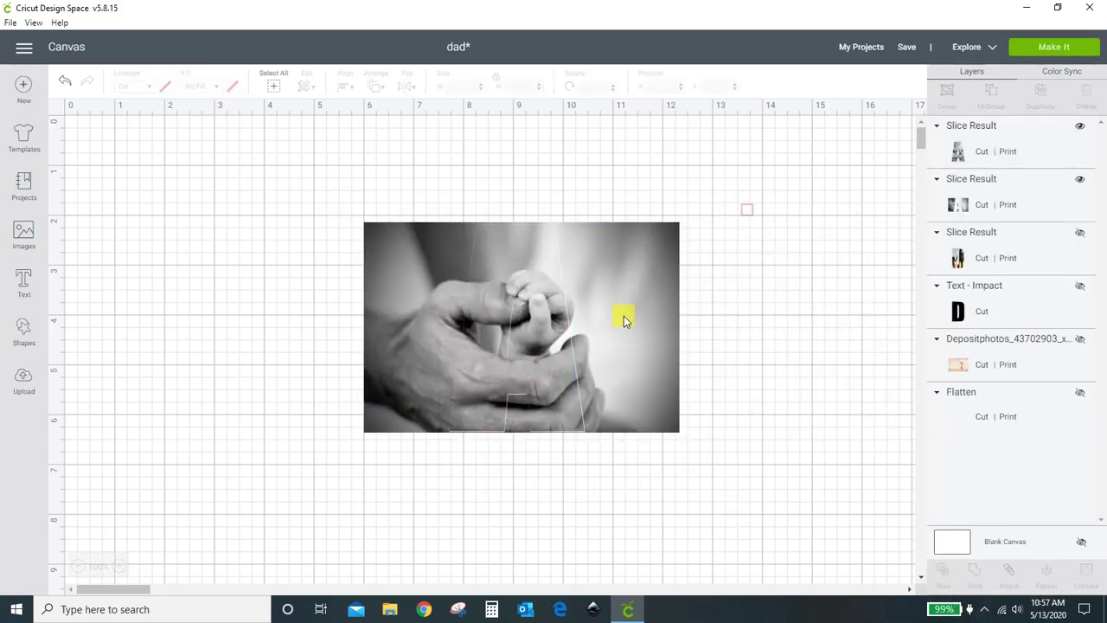
left_click_drag(625, 317, 868, 382)
left_click(582, 287)
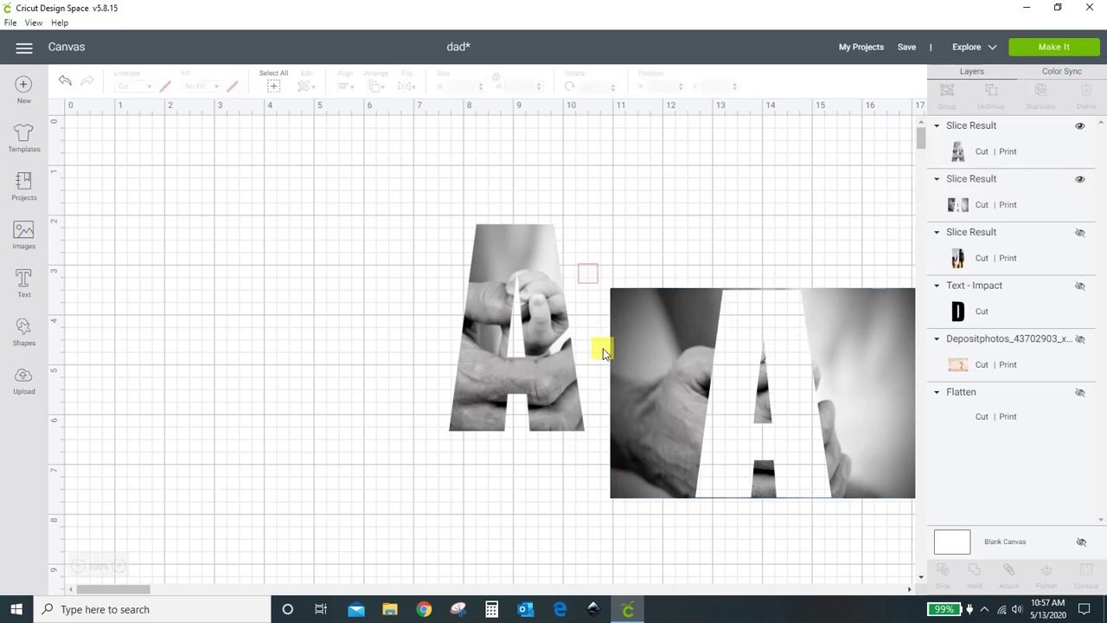
left_click(614, 299)
left_click(600, 277)
Step: Show the sunset-filled D again and place the photo-filled A beside it
left_click_drag(562, 321, 655, 309)
left_click(1080, 179)
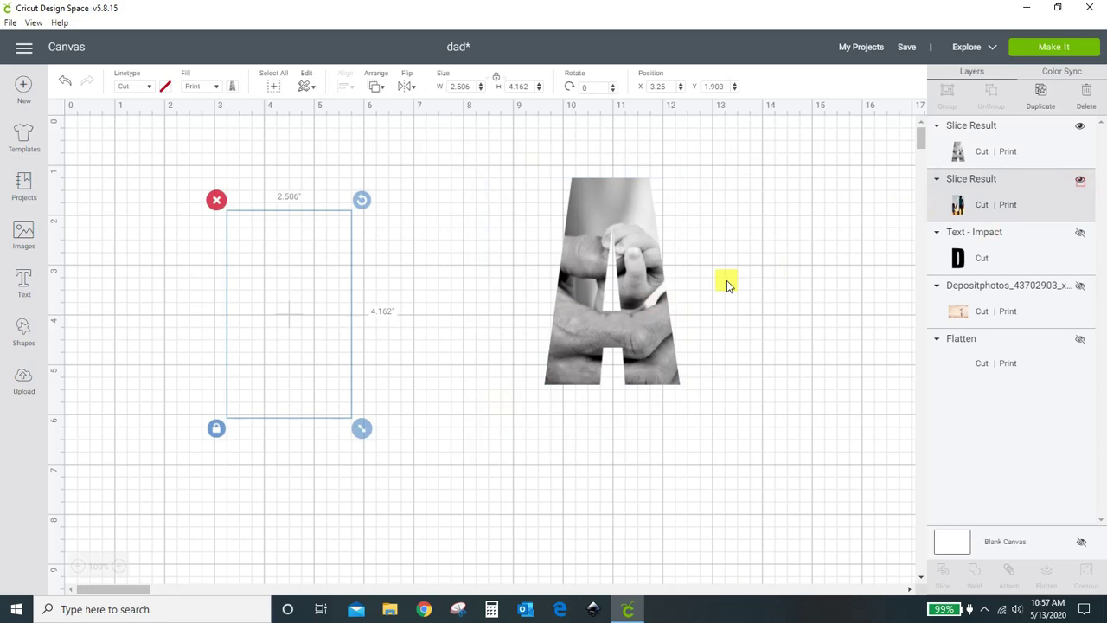
left_click_drag(654, 354, 472, 391)
Step: Hide the photo-filled A and D, and show the black Impact D and beach photo
left_click(1079, 126)
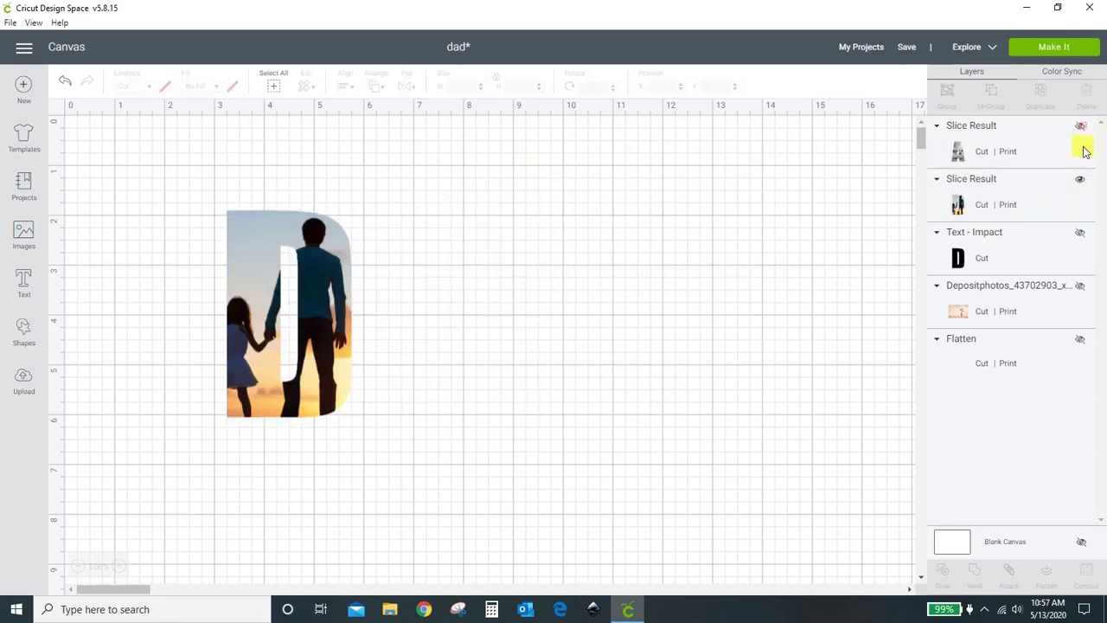
left_click(1080, 179)
left_click(1080, 232)
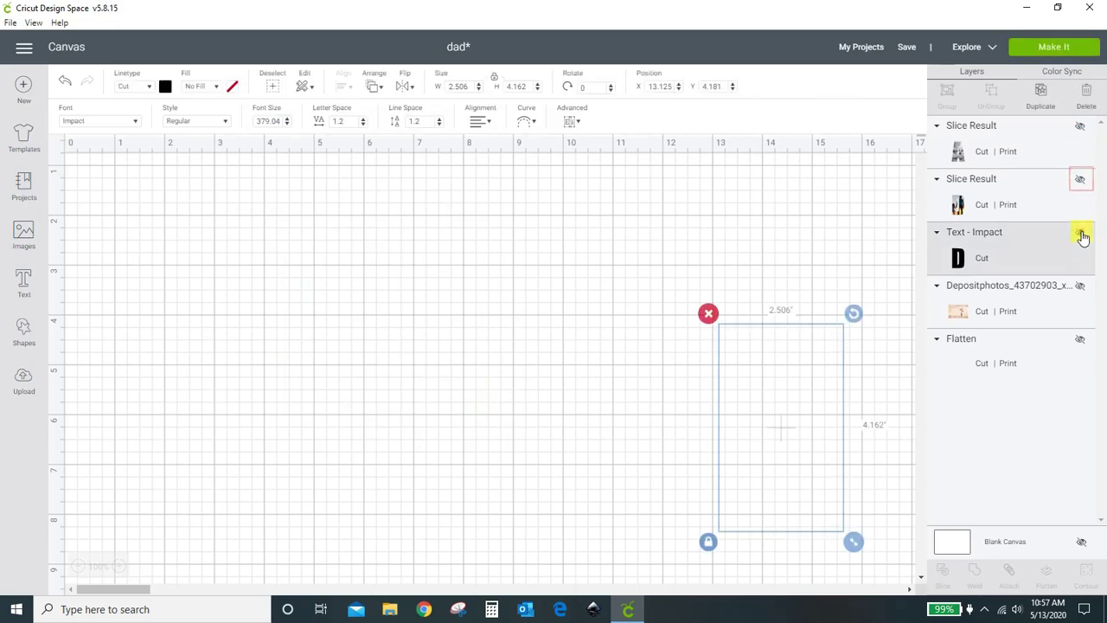
left_click(1081, 287)
Step: Enlarge the beach photo to 8.5 x 5.71 and position it behind the black D
left_click_drag(655, 230, 336, 270)
left_click_drag(386, 322, 606, 471)
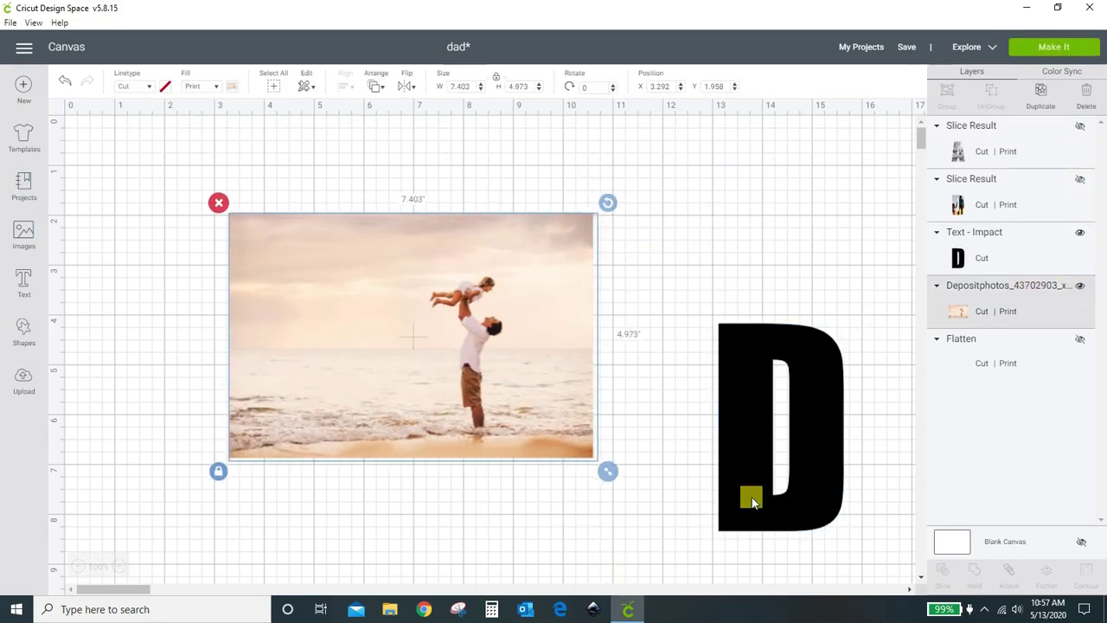
left_click_drag(821, 485, 489, 403)
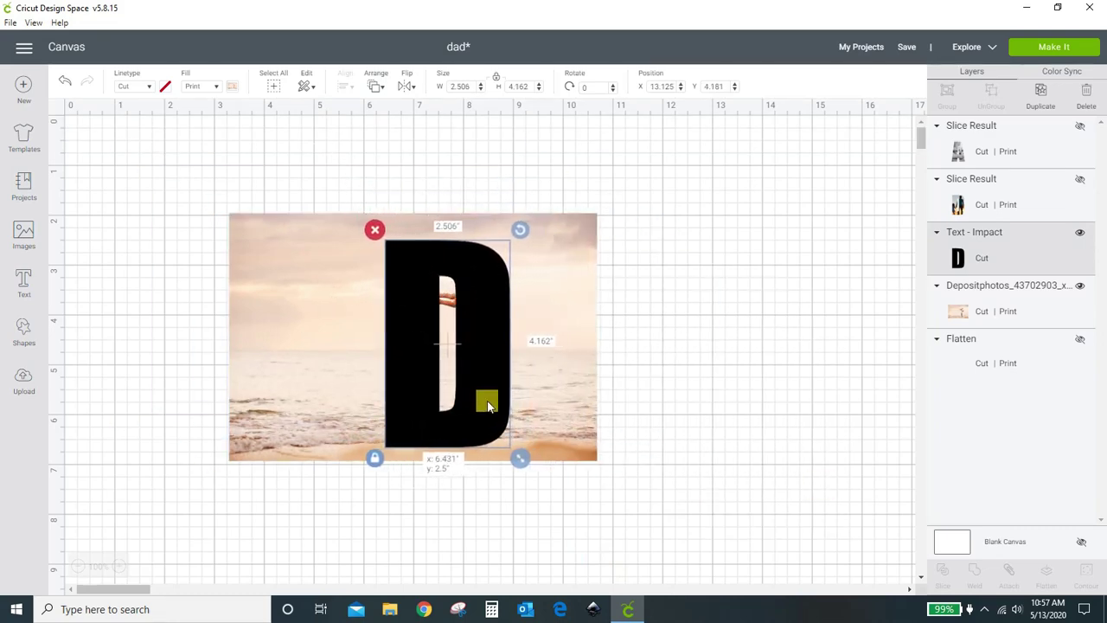
left_click(591, 448)
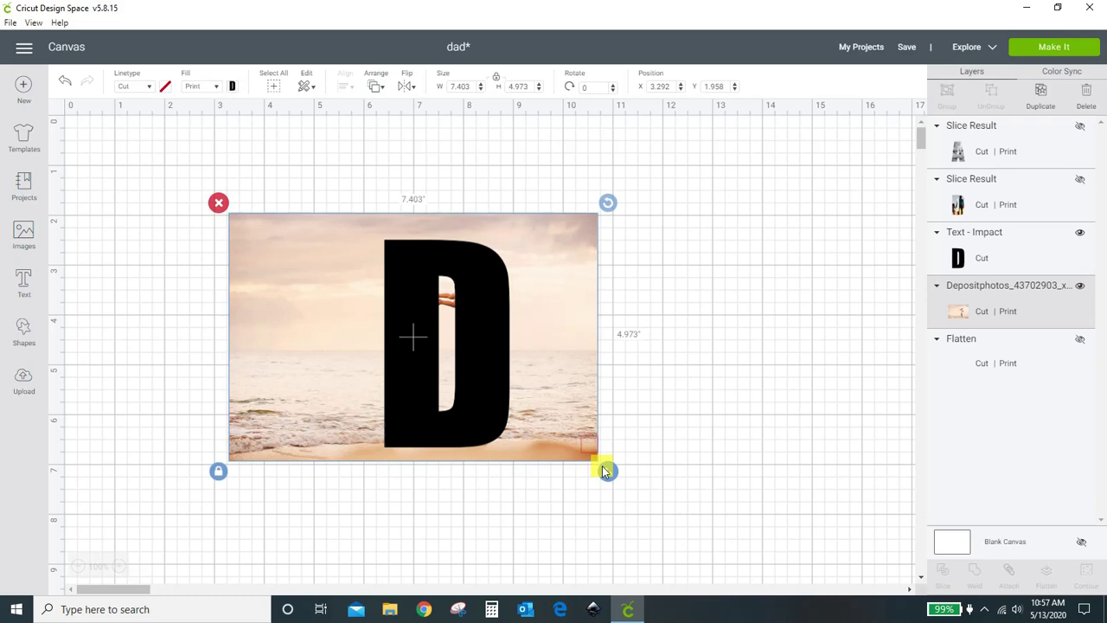
left_click_drag(602, 466, 588, 452)
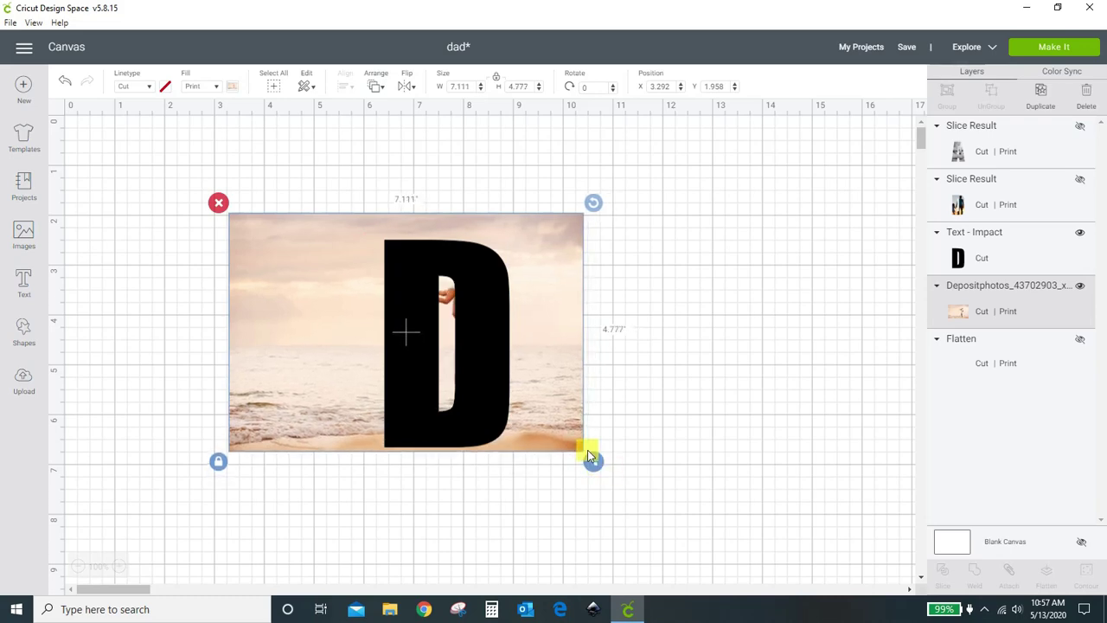
mouse_move(555, 392)
left_mouse_down()
mouse_move(588, 401)
mouse_move(564, 371)
mouse_move(558, 387)
left_mouse_up()
left_click_drag(595, 458, 664, 505)
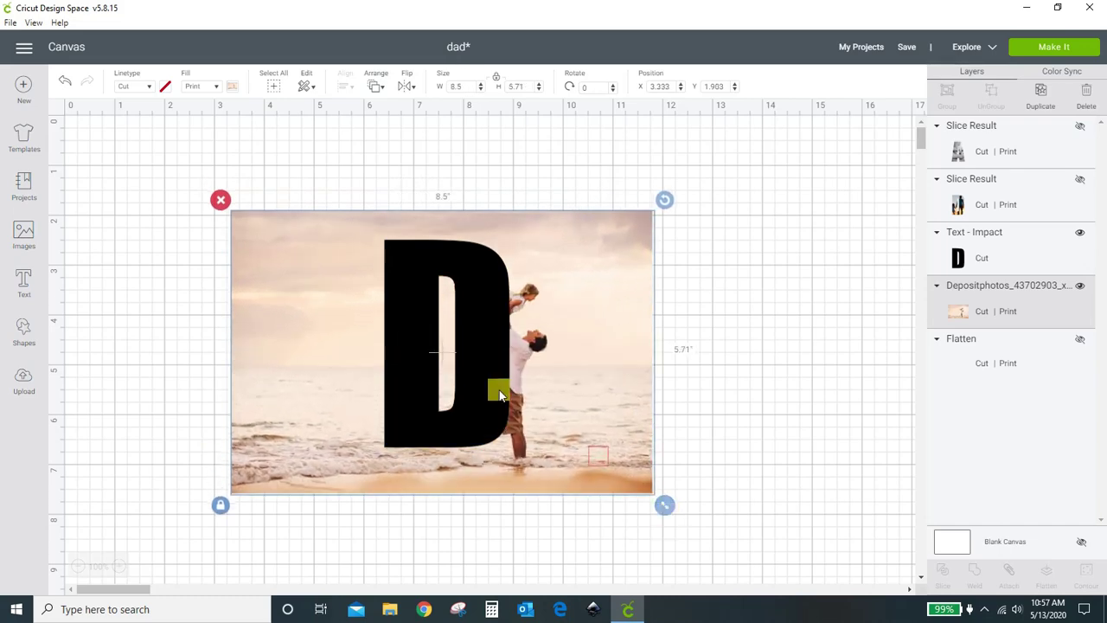
left_click_drag(627, 425, 592, 419)
Step: Select the black D and beach photo together and slice them
left_click(724, 415)
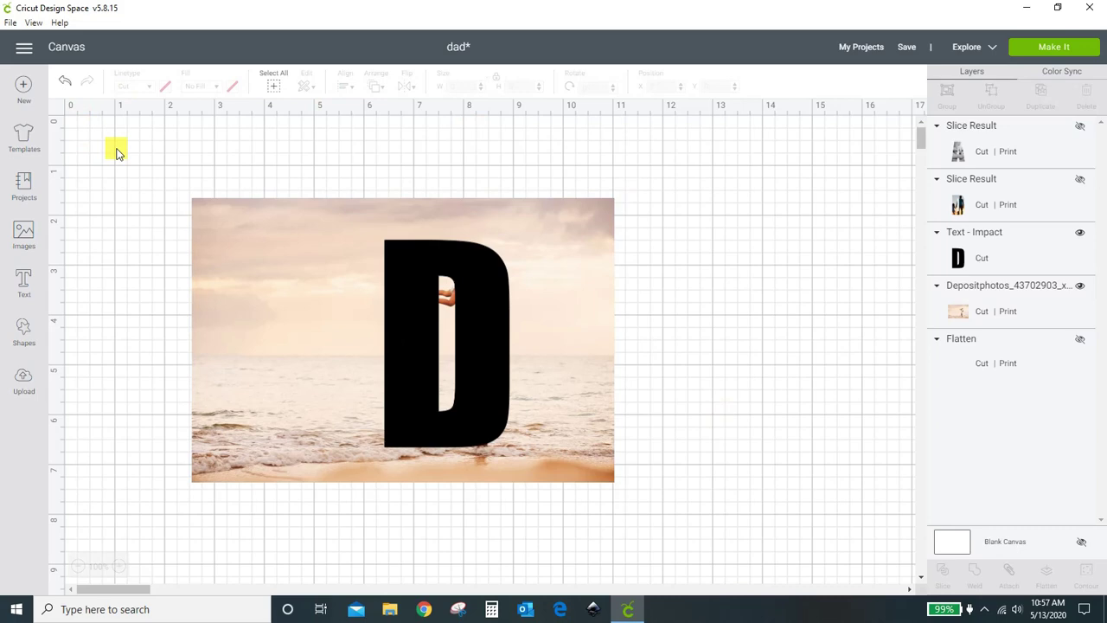
left_click_drag(134, 154, 708, 517)
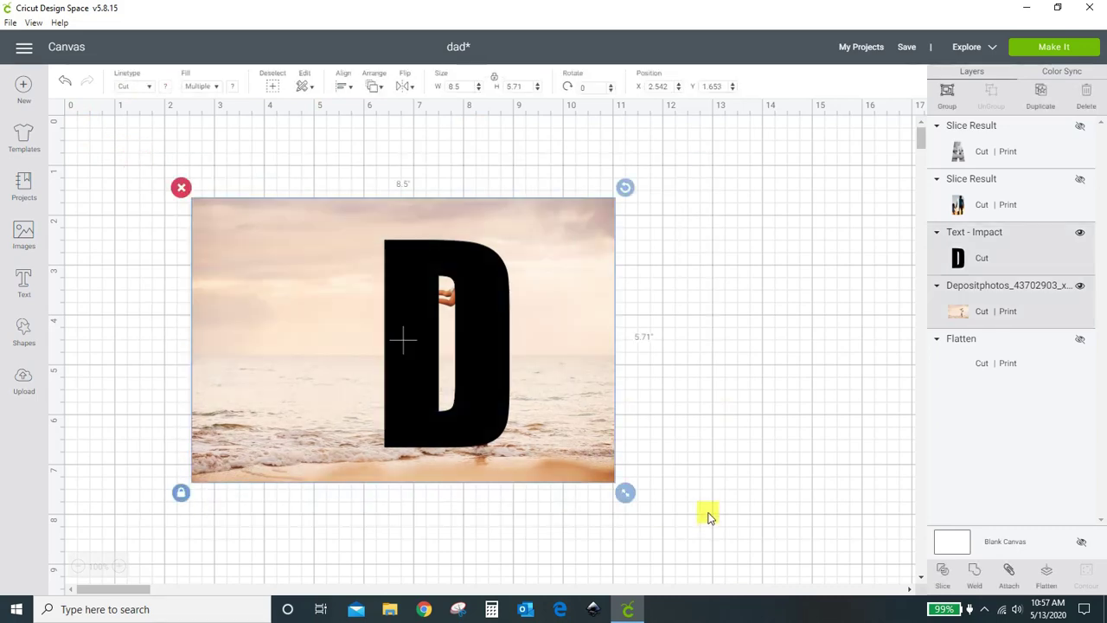
left_click(943, 573)
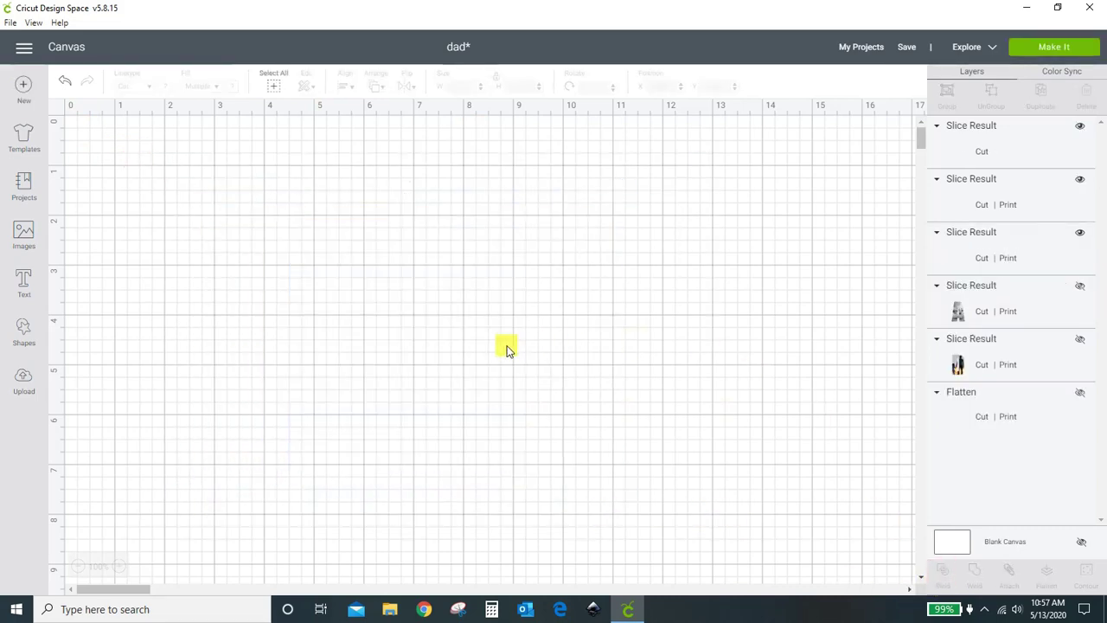
Step: Delete the leftover holed beach photo and black D, keeping the beach-photo D
left_click_drag(512, 354, 776, 383)
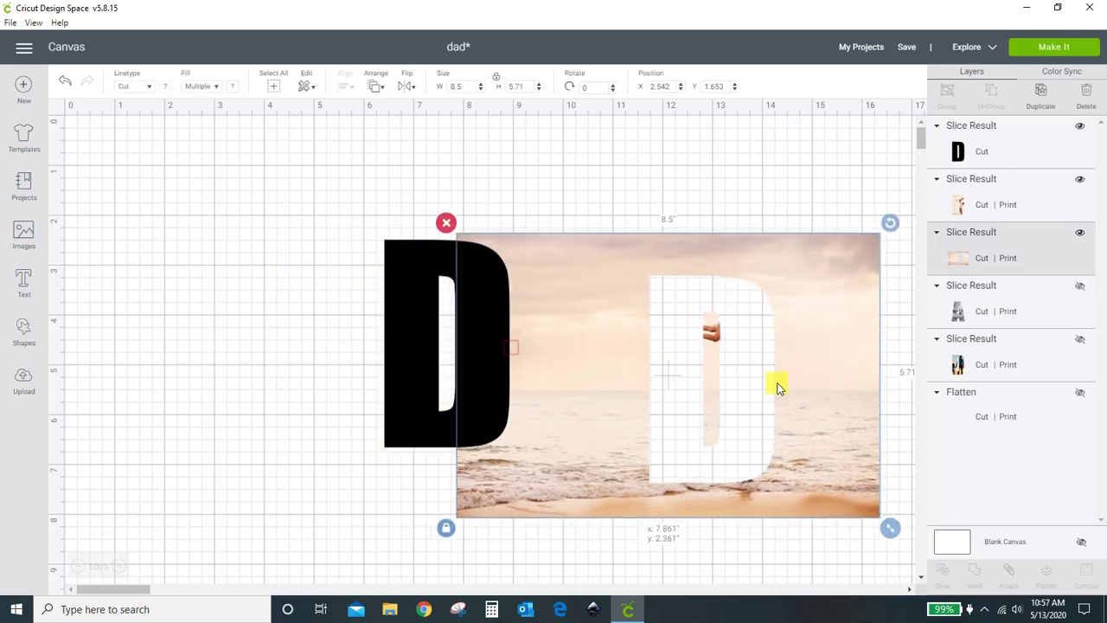
left_click_drag(564, 265, 647, 274)
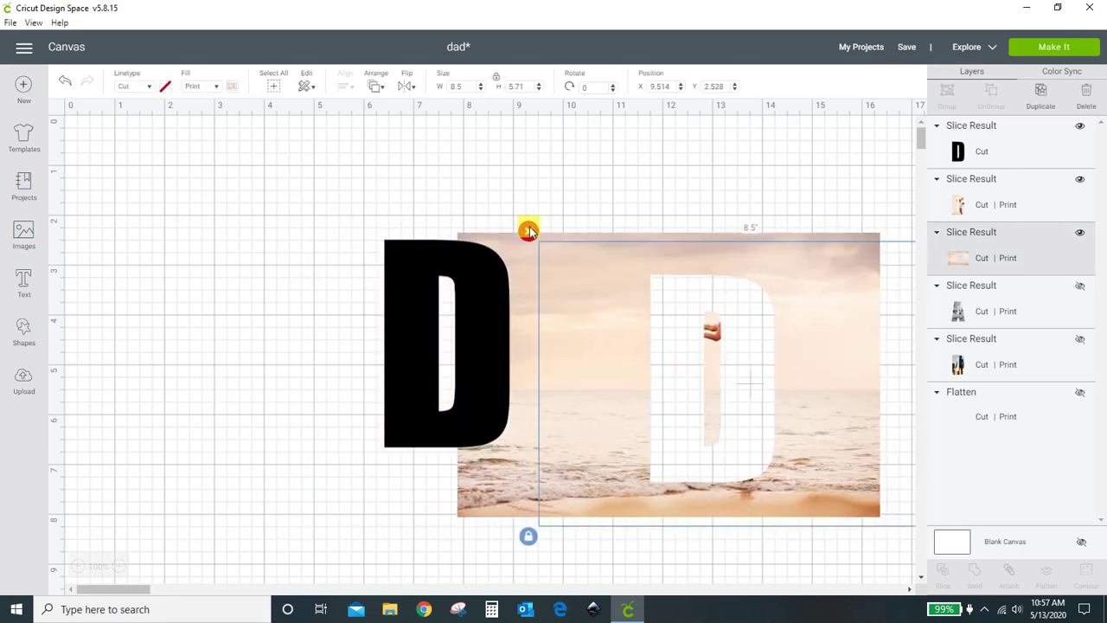
left_click(527, 231)
left_click_drag(494, 327, 307, 344)
left_click_drag(487, 377, 576, 358)
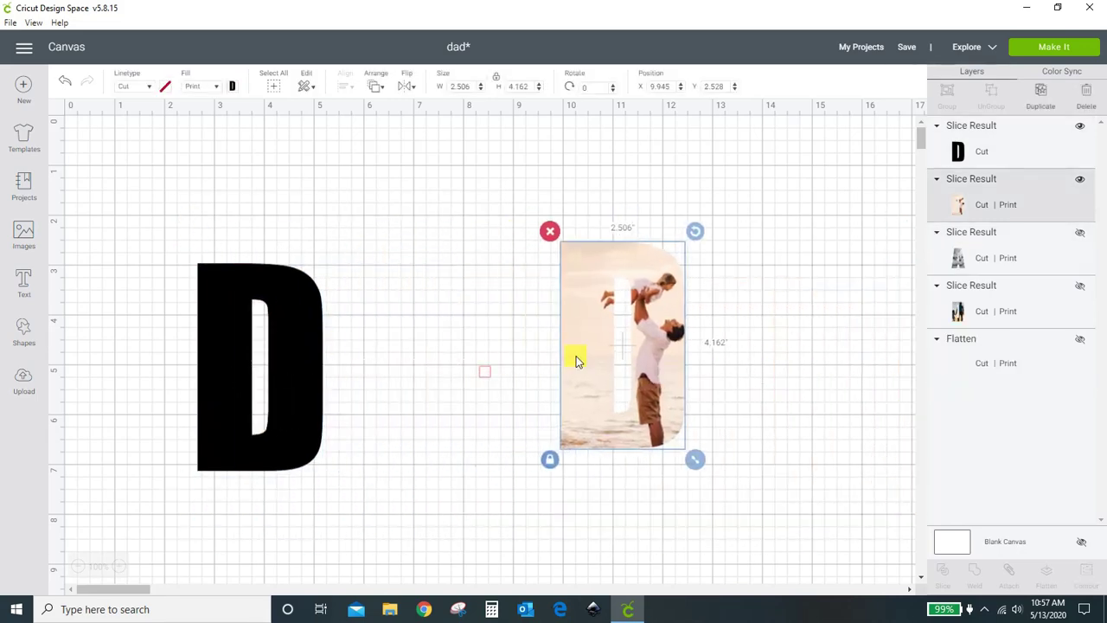
left_click(280, 341)
left_click(187, 253)
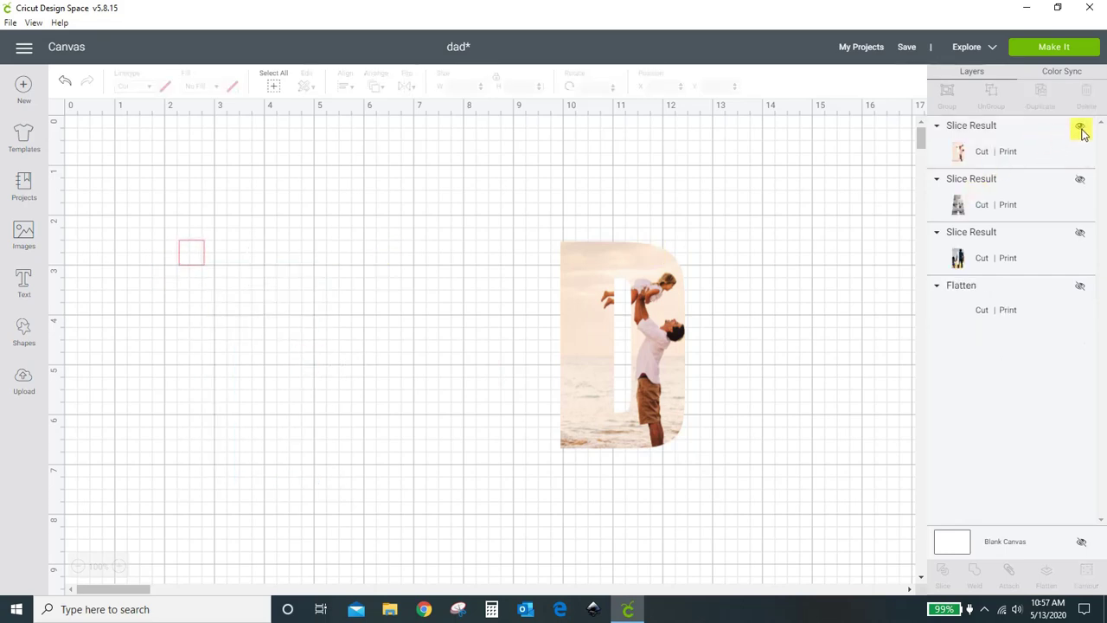
Step: Show the photo-filled A and family-photo D again and set the beach D beside the A
left_click(1080, 179)
left_click(1081, 233)
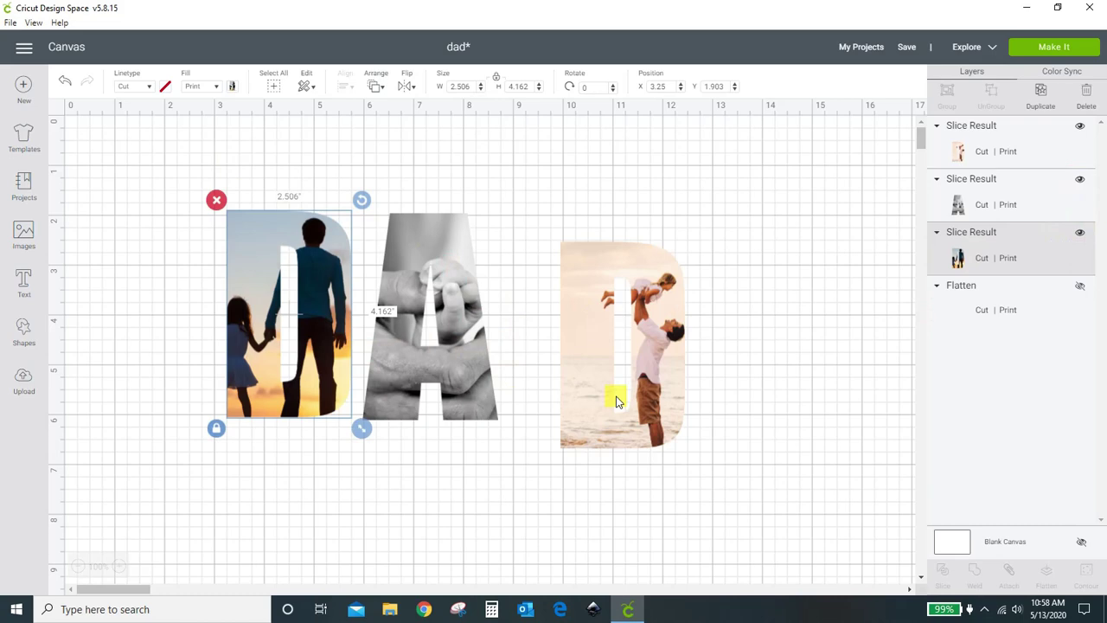
left_click_drag(597, 395, 559, 372)
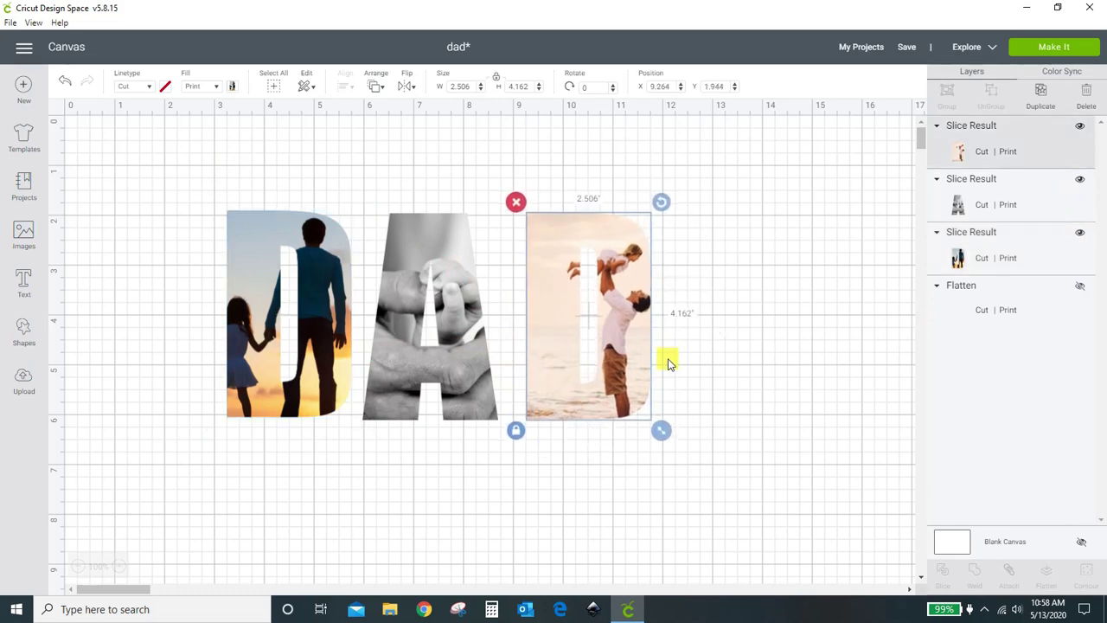
left_click(667, 363)
Step: Align the three letters along the bottom, distribute them horizontally, and group them
left_click_drag(131, 163, 772, 517)
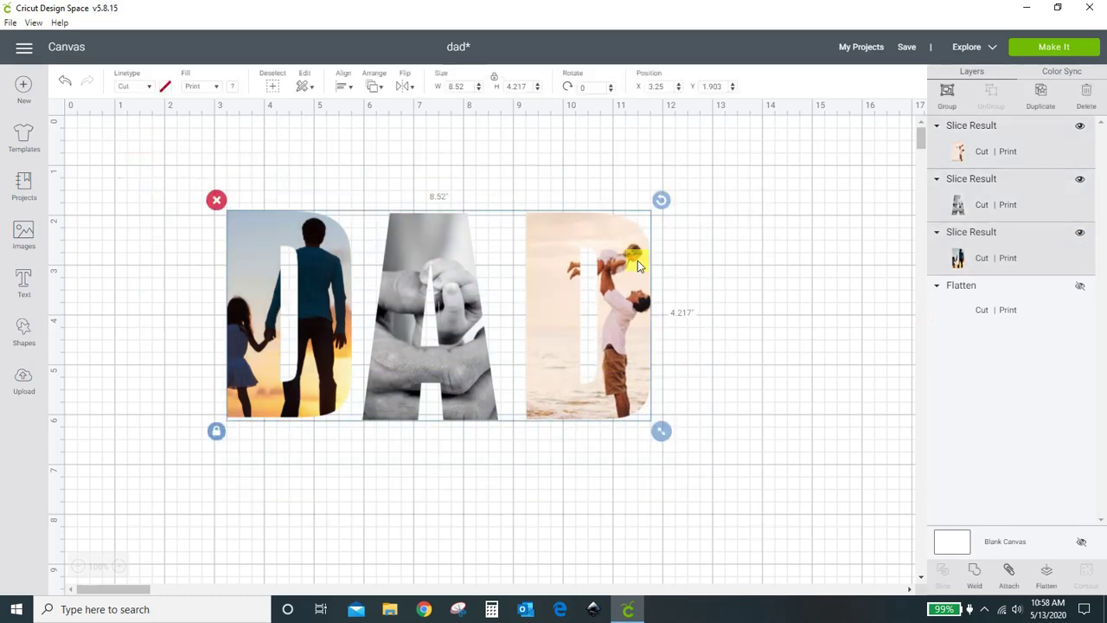
left_click(342, 88)
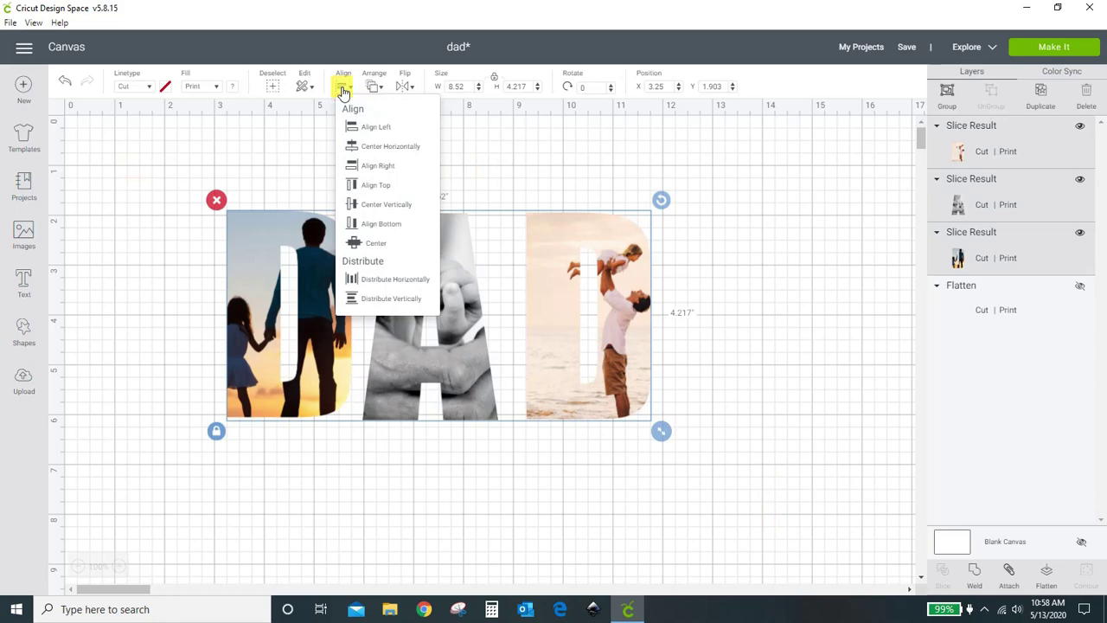
left_click(374, 225)
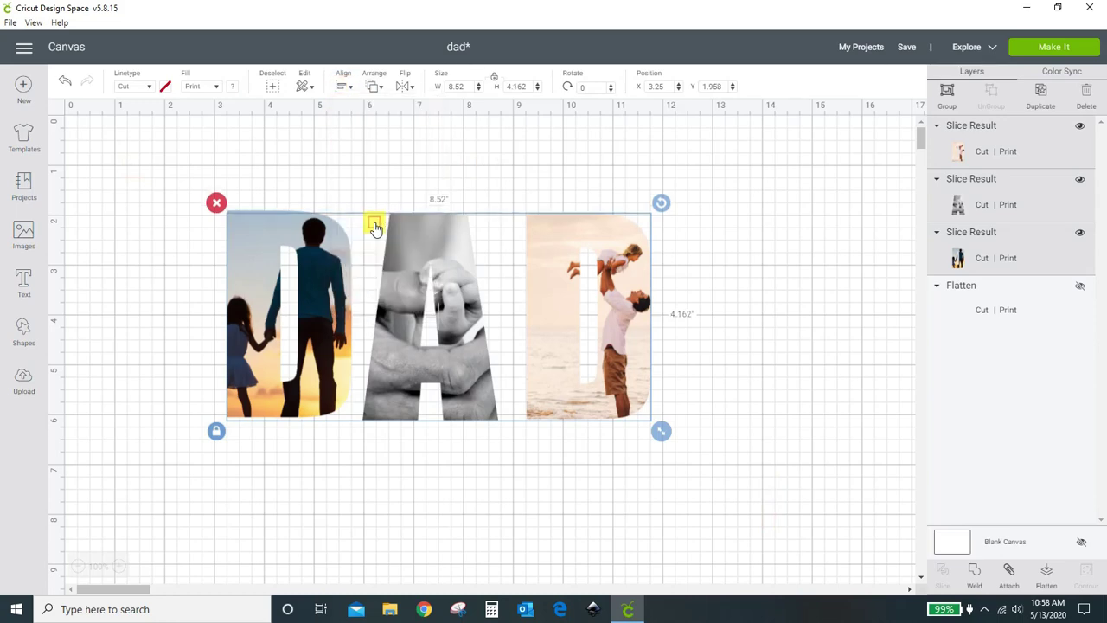
left_click(342, 88)
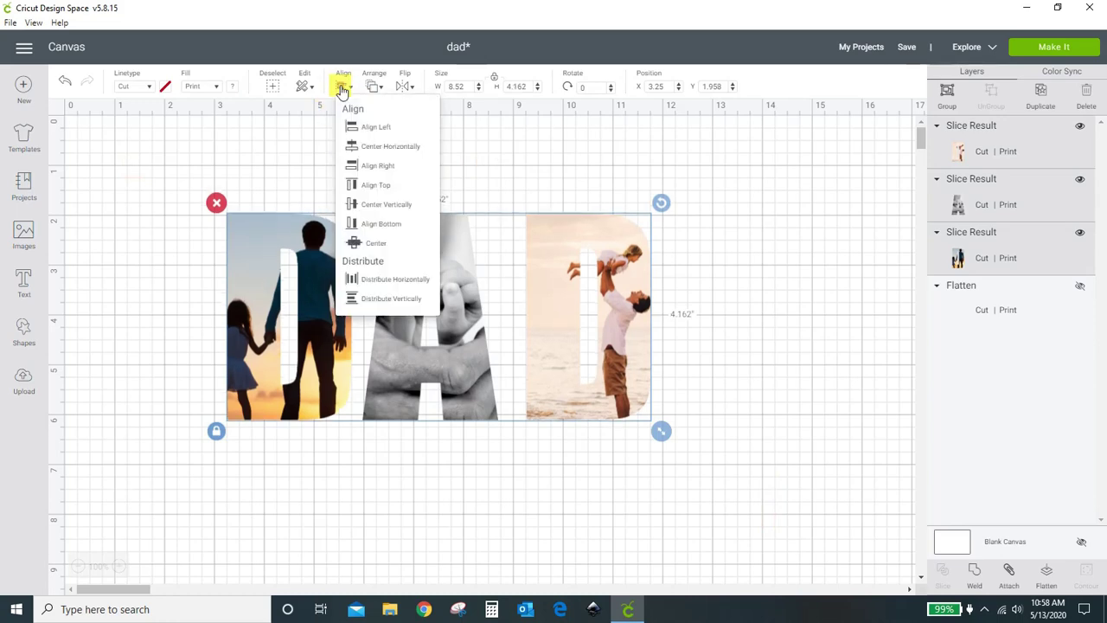
left_click(372, 280)
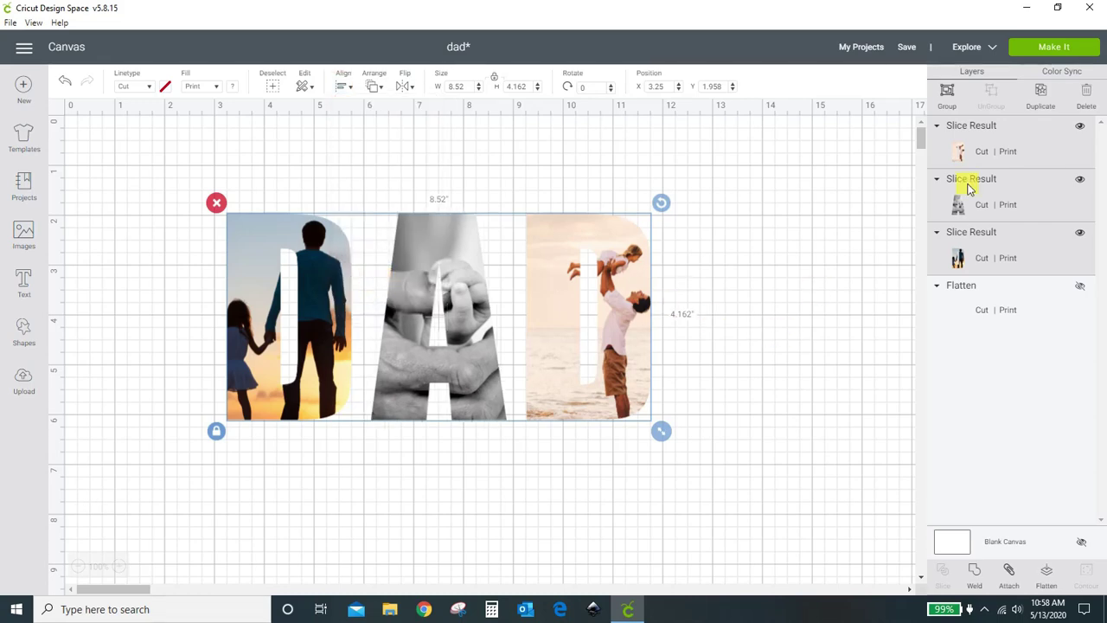
left_click(957, 92)
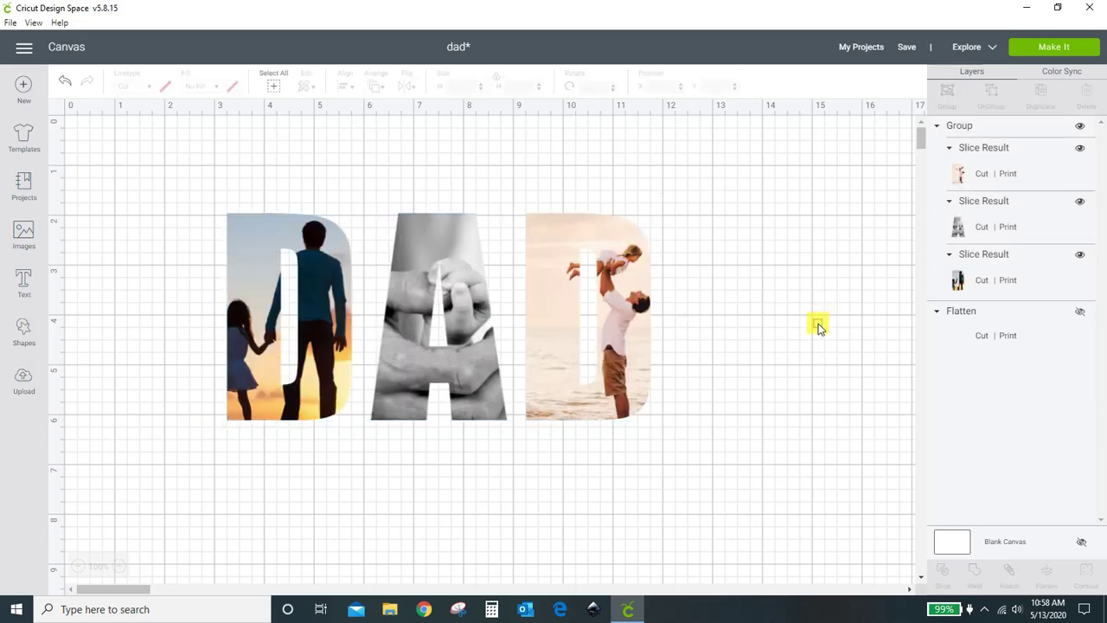
Step: Shift the grouped DAD letters slightly to the right and deselect them
left_click_drag(595, 405, 623, 409)
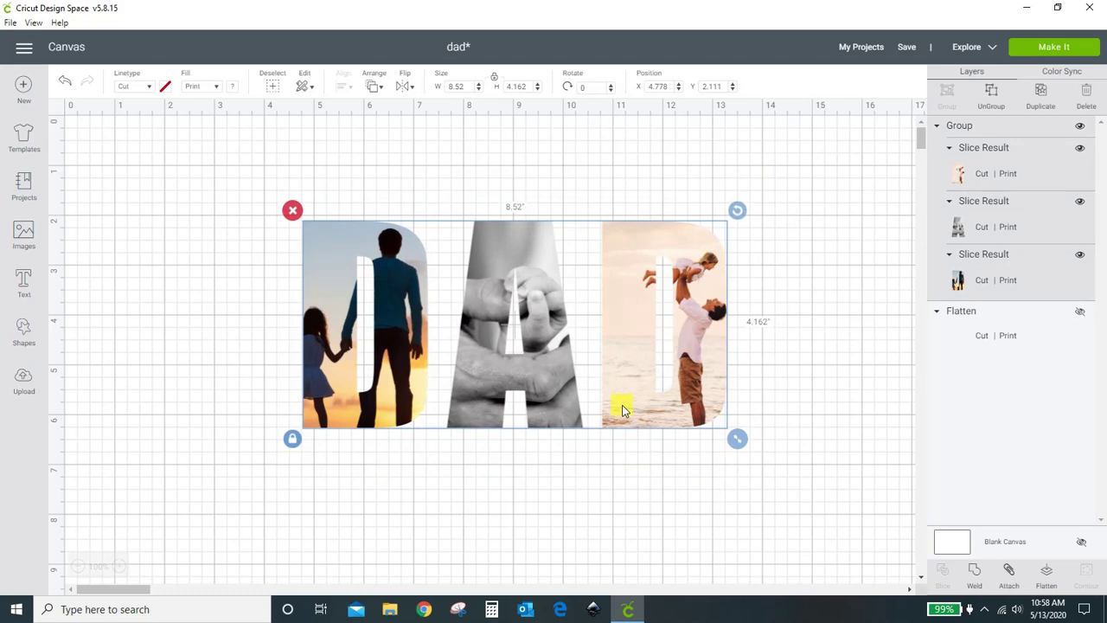
left_click(830, 373)
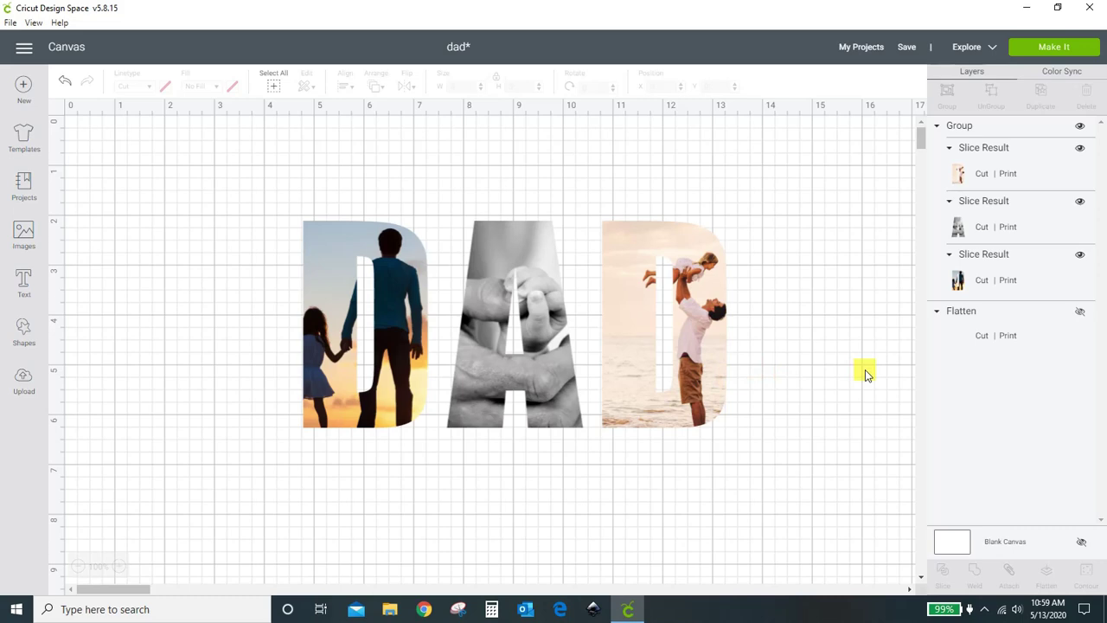
Step: Insert a square from Shapes and enlarge it near the DAD letters
left_click(24, 322)
left_click(80, 237)
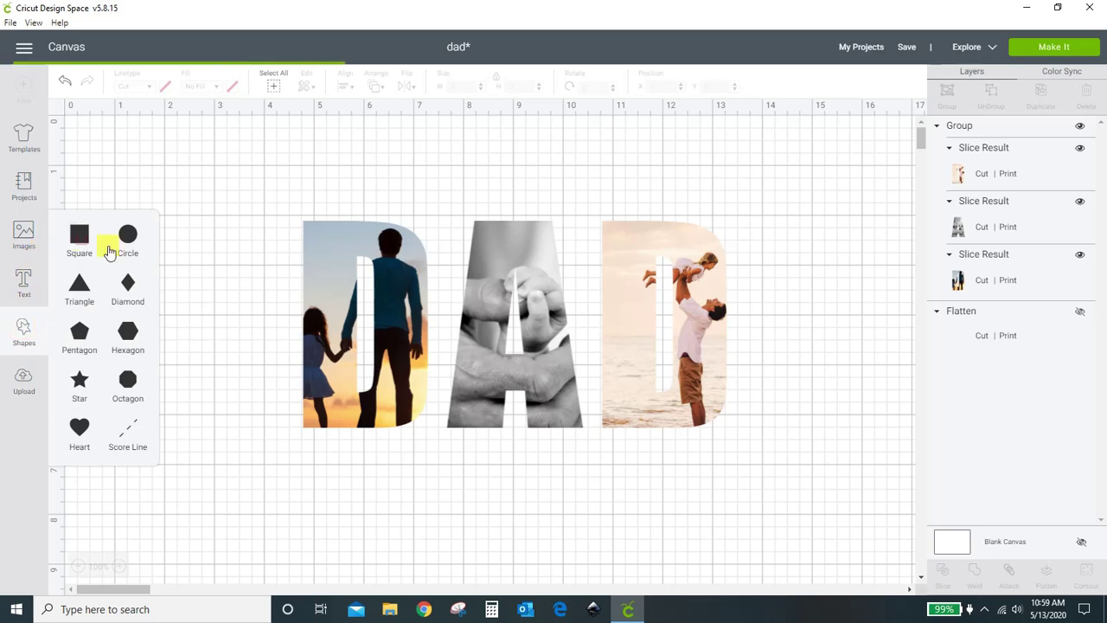
left_click_drag(269, 343, 308, 259)
left_click_drag(417, 346, 656, 413)
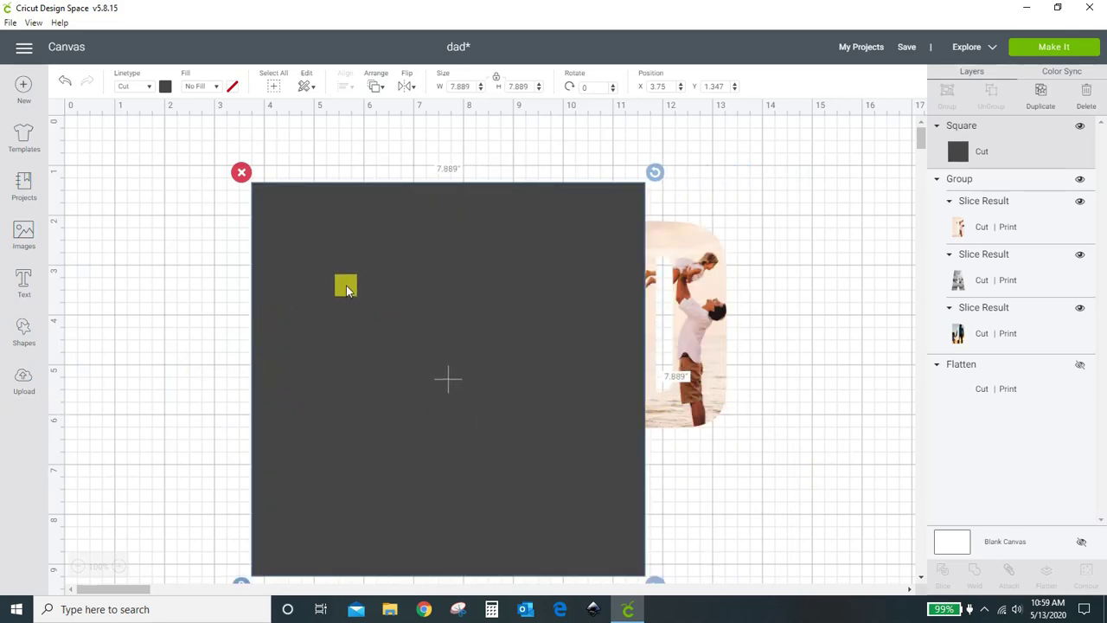
scroll(313, 404, "down", 1)
scroll(384, 413, "up", 1)
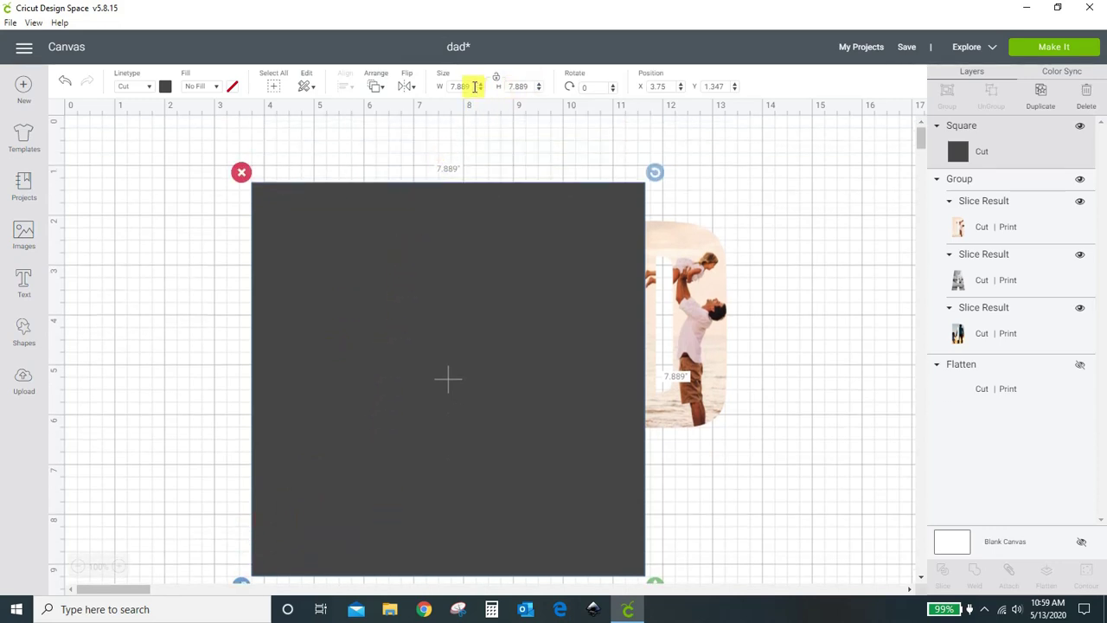
Step: Set the square's size to width 5 and height 7 inches
left_click(474, 86)
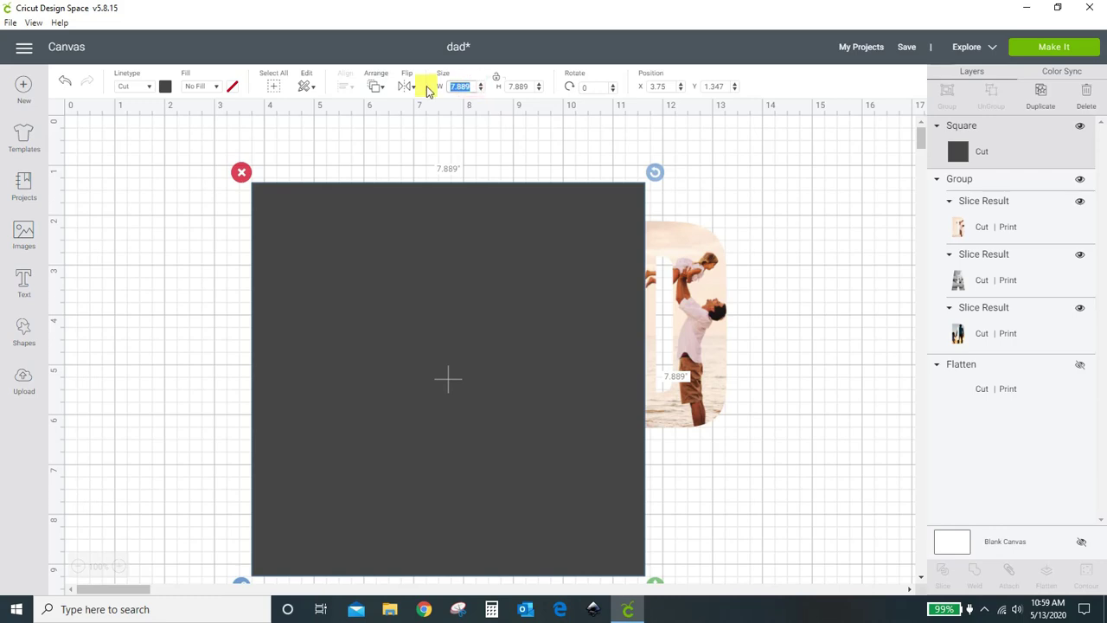
type("5")
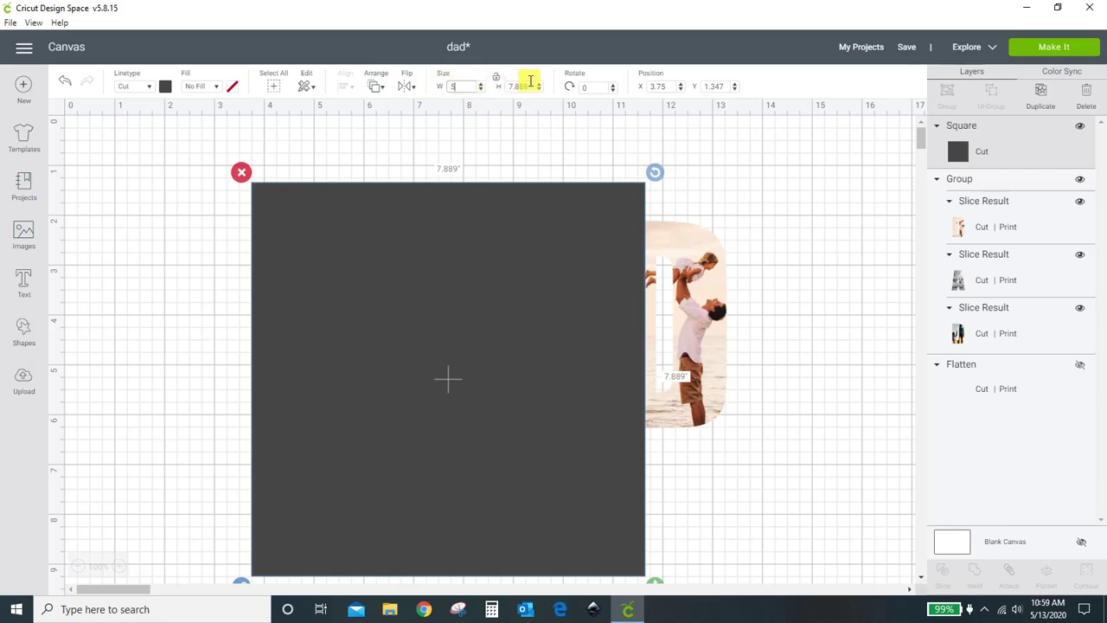
key("Return")
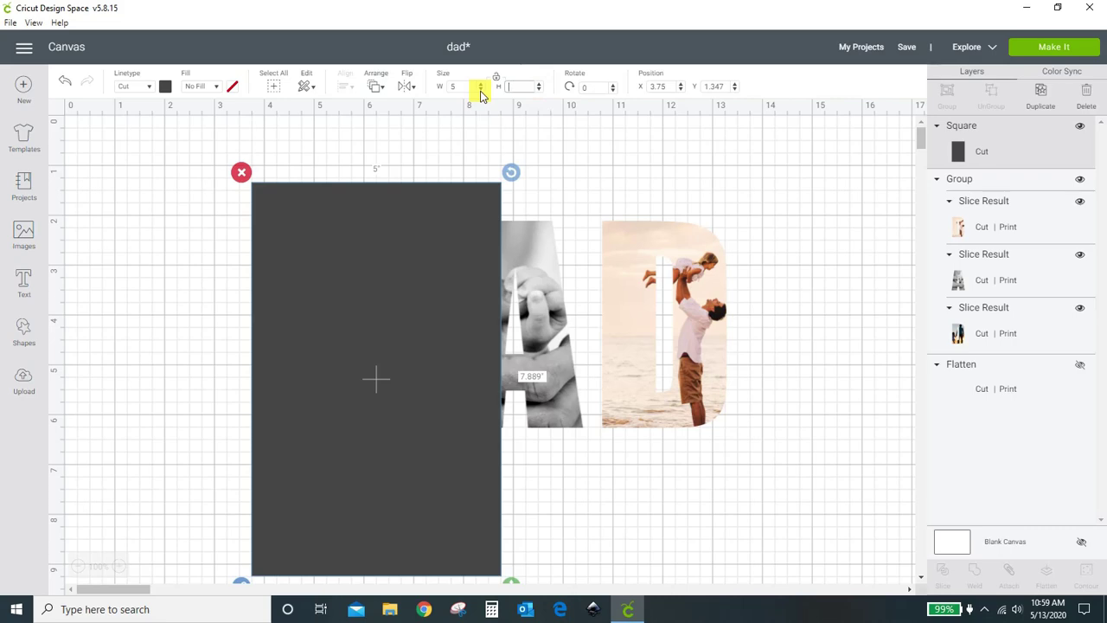
type("7")
key("Return")
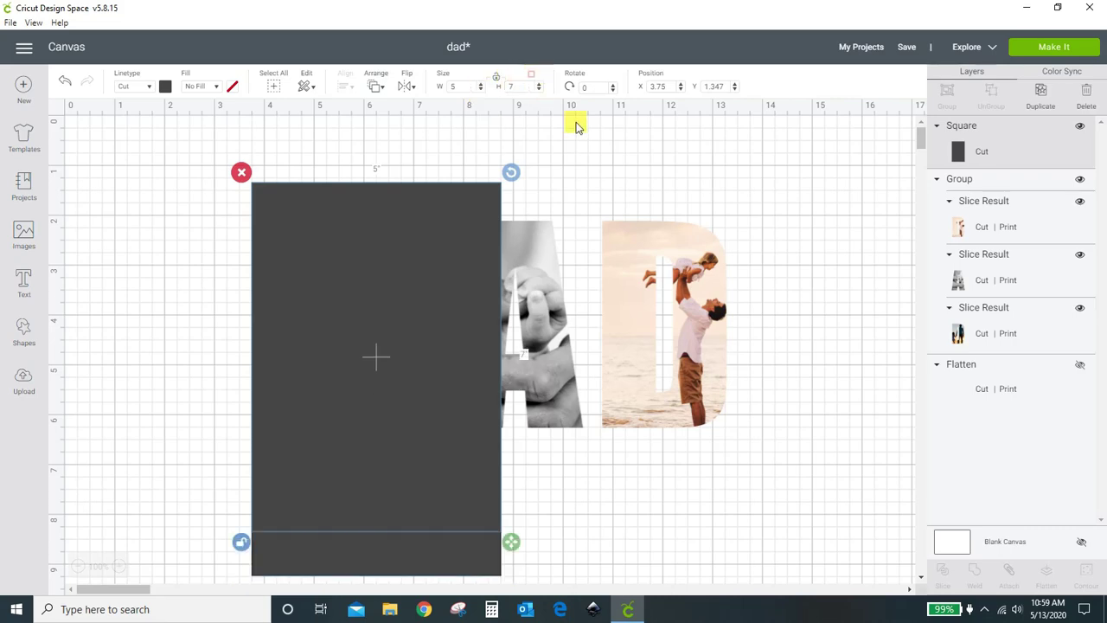
Step: Rotate the rectangle 90° to a 7 x 5 landscape and drag it over the letters
left_click(811, 305)
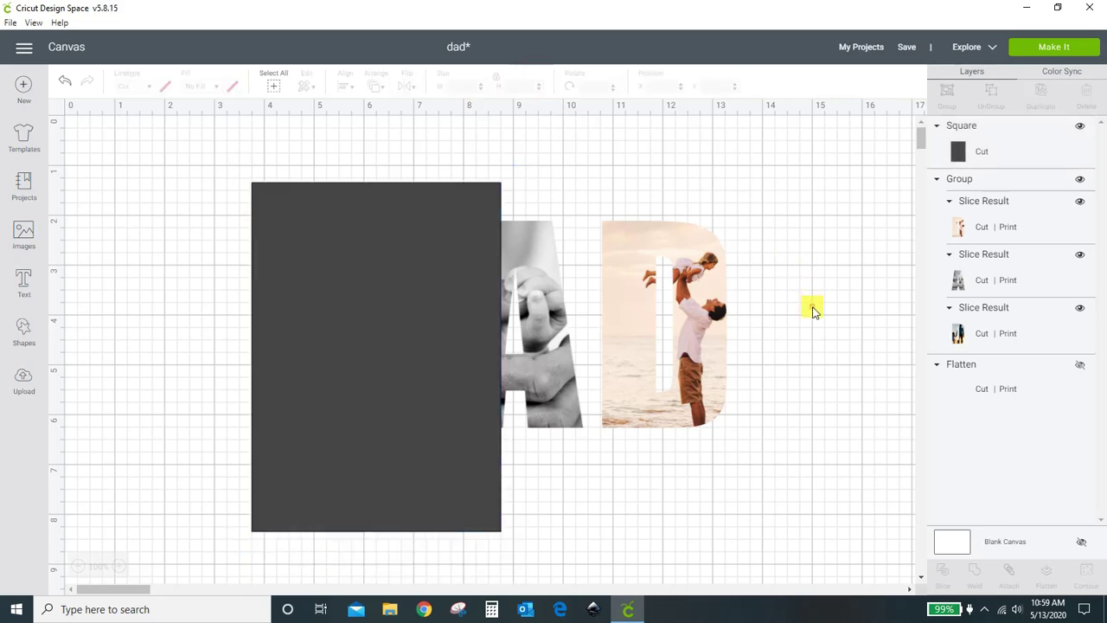
left_click(445, 468)
left_click_drag(513, 171, 625, 537)
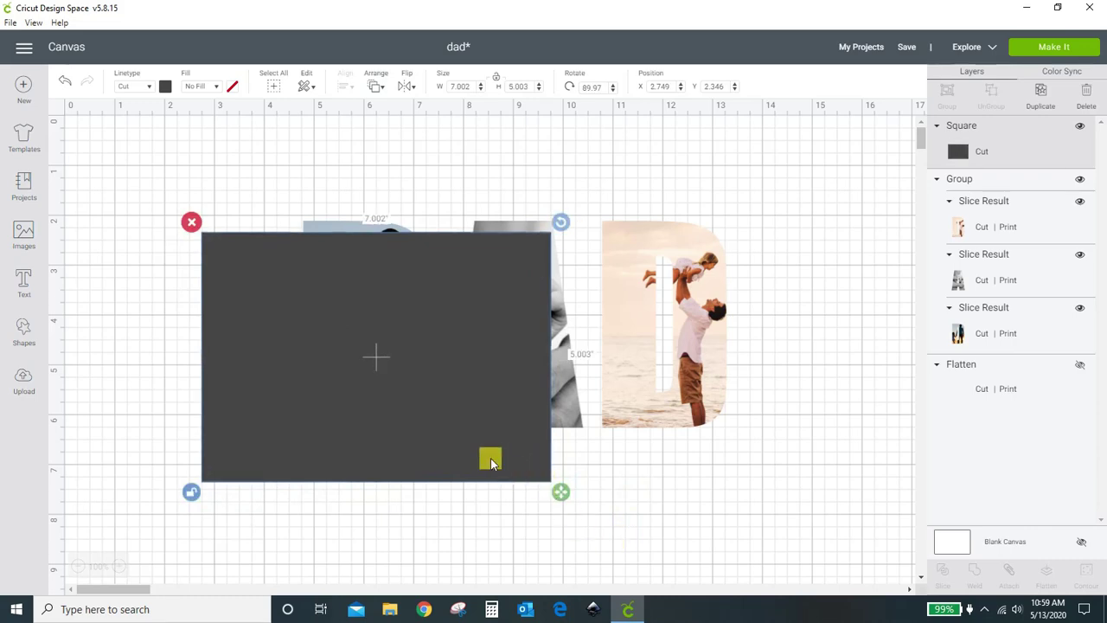
left_click_drag(490, 457, 580, 497)
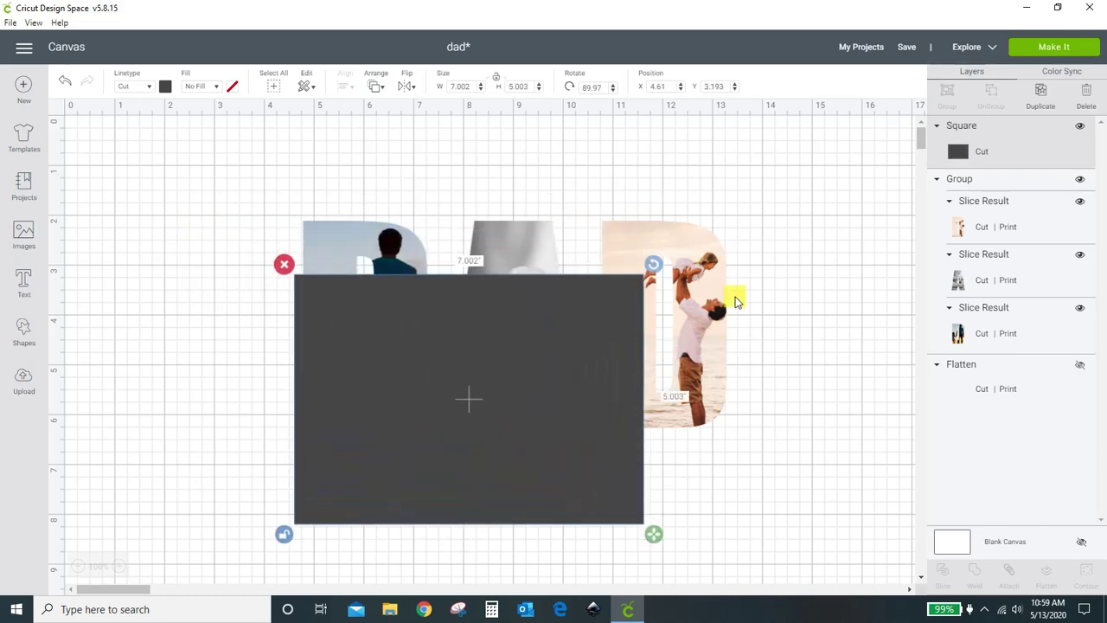
Step: Shrink the DAD letters, move them onto the rectangle, and bring them in front
left_click(722, 294)
left_click_drag(736, 439, 632, 413)
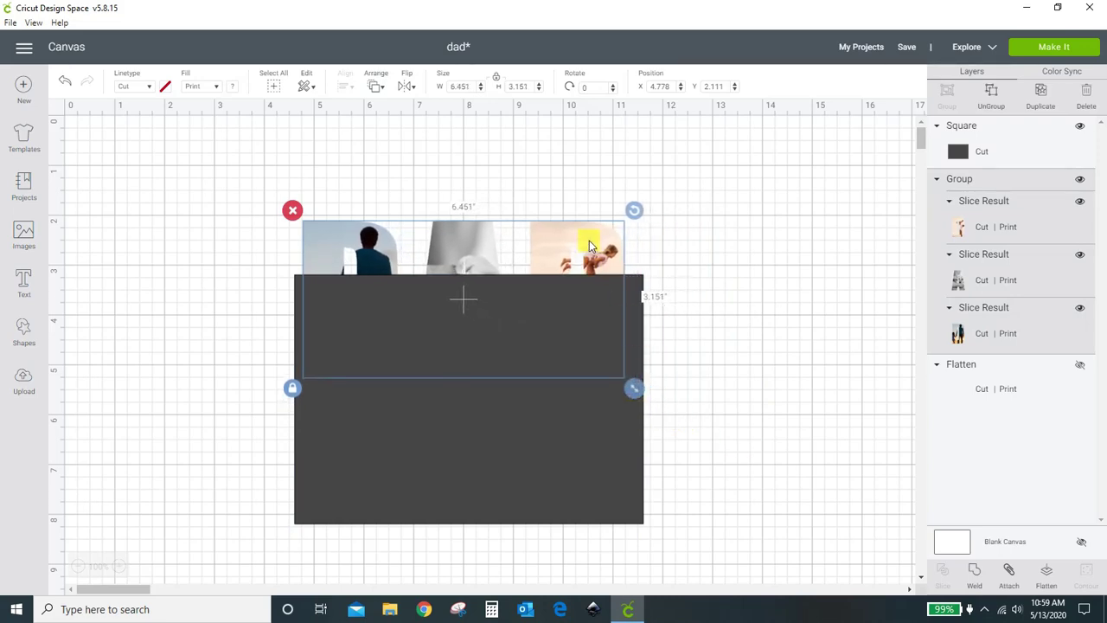
left_click_drag(588, 239, 593, 334)
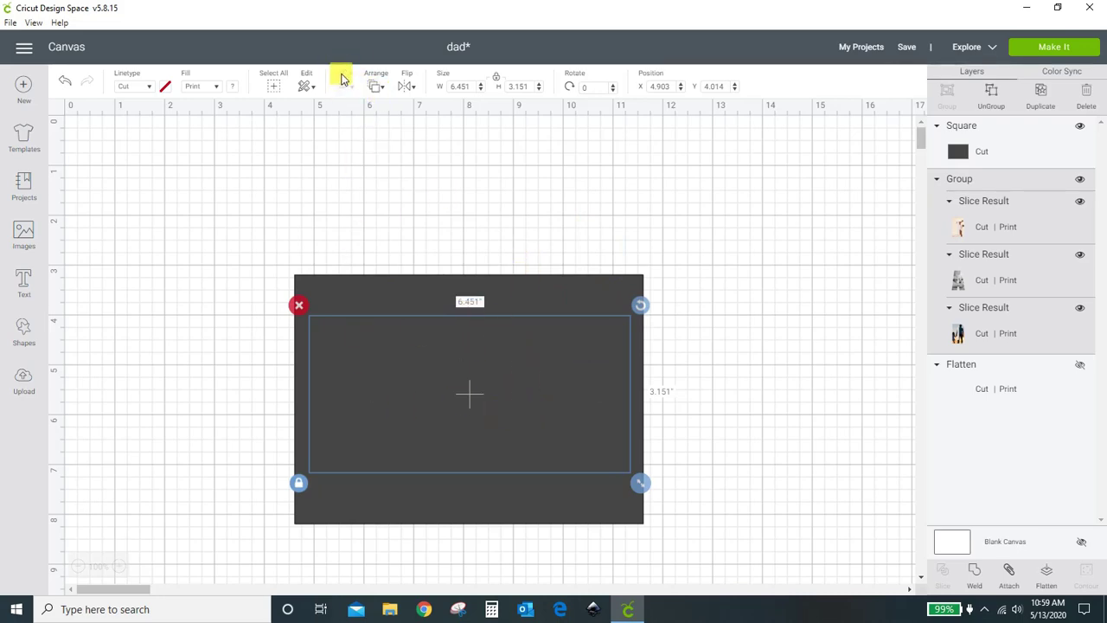
left_click(379, 87)
left_click(394, 131)
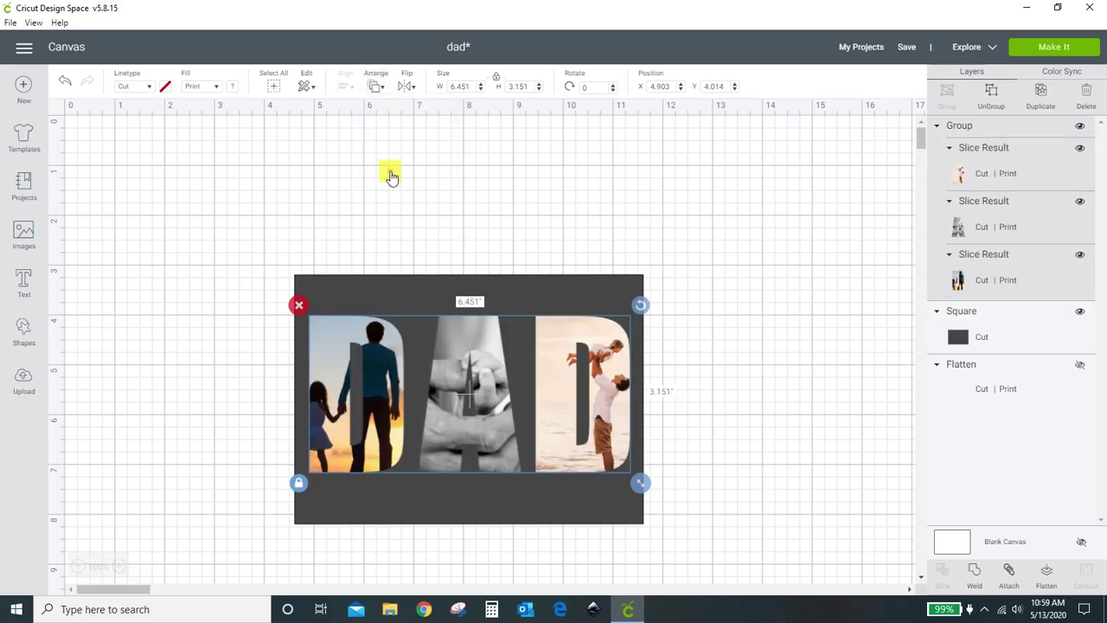
Step: Centre the letters on the rectangle using the Align options
left_click(725, 264)
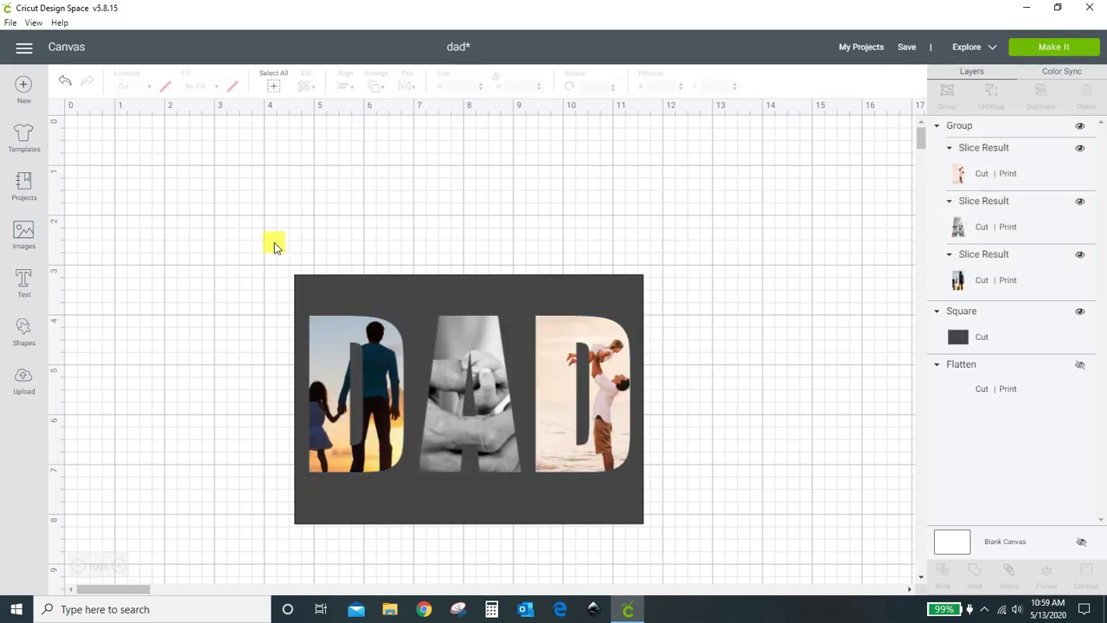
left_click_drag(258, 246, 704, 554)
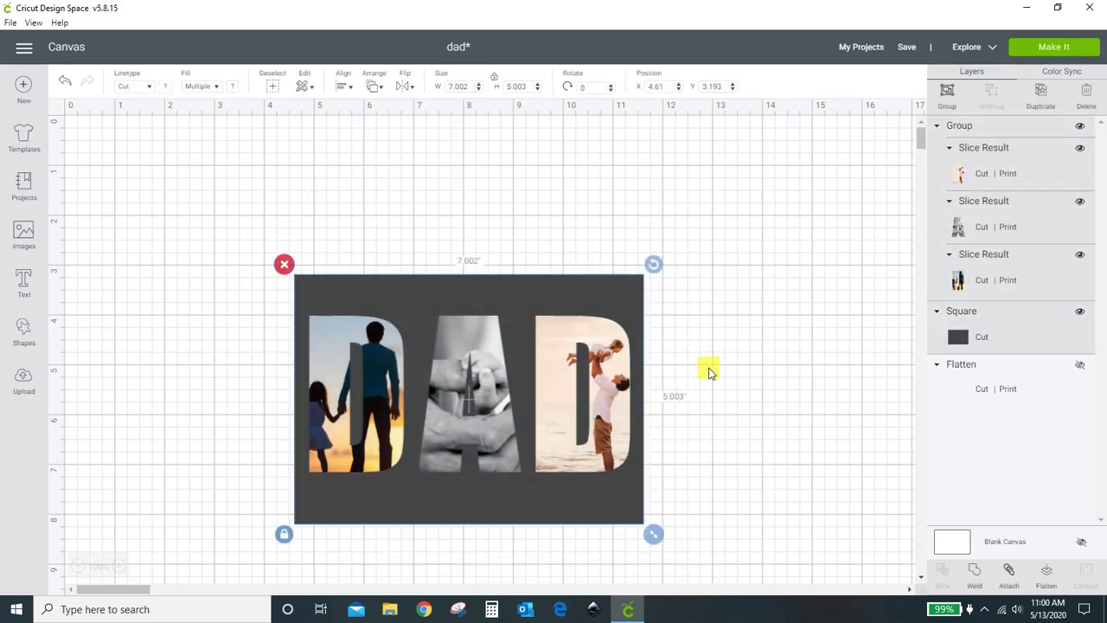
left_click(342, 90)
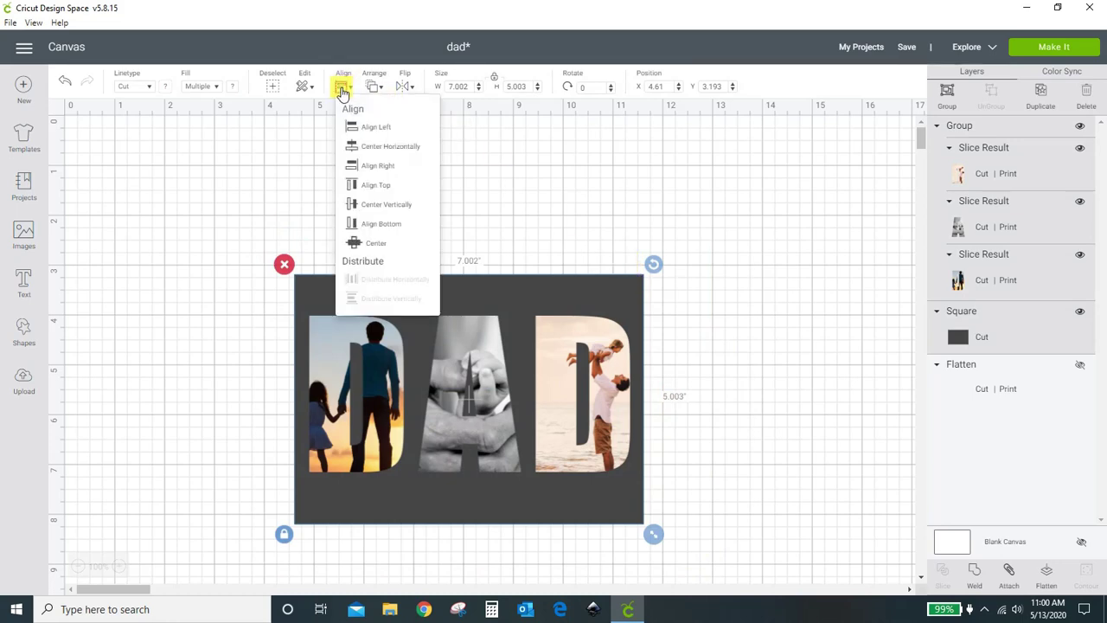
left_click(349, 147)
left_click(342, 87)
left_click(362, 245)
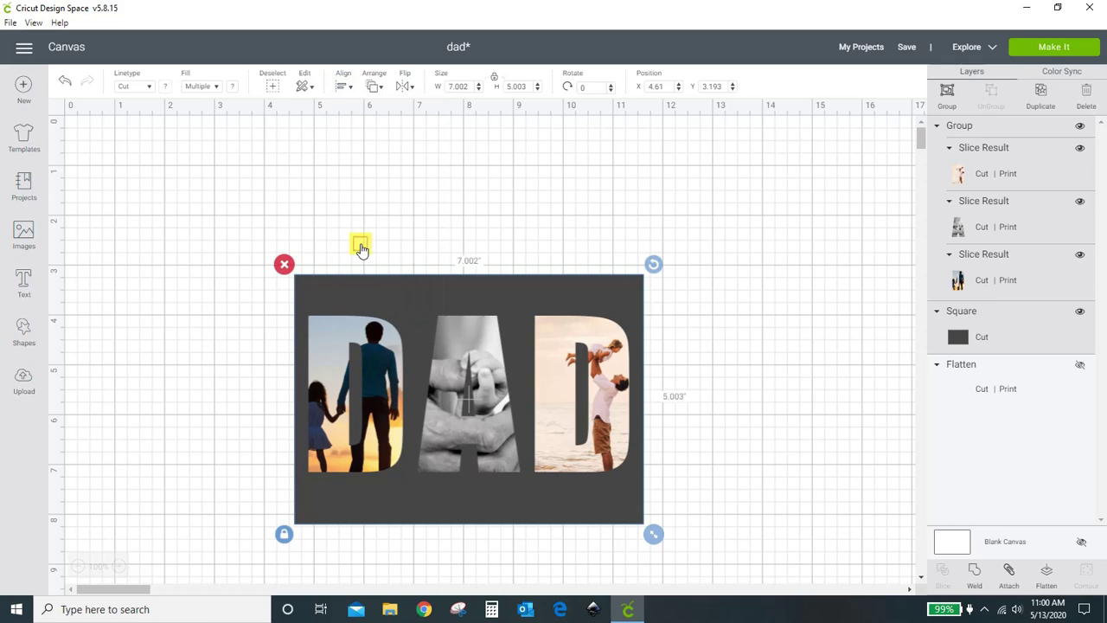
left_click(786, 281)
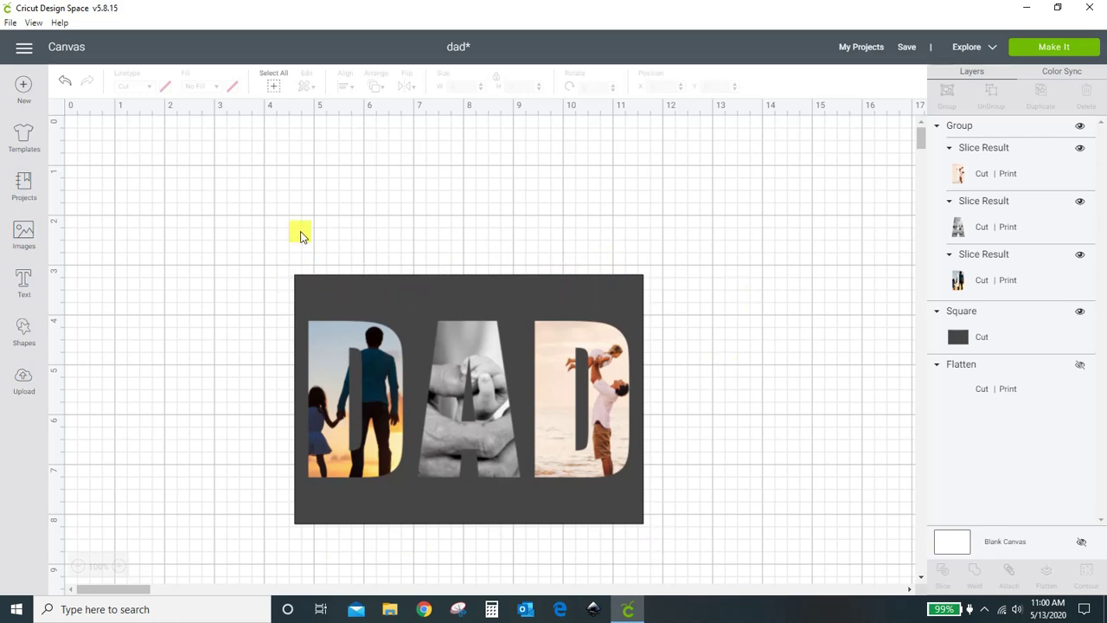
Step: Change the dark rectangle behind the DAD letters to white
left_click(302, 507)
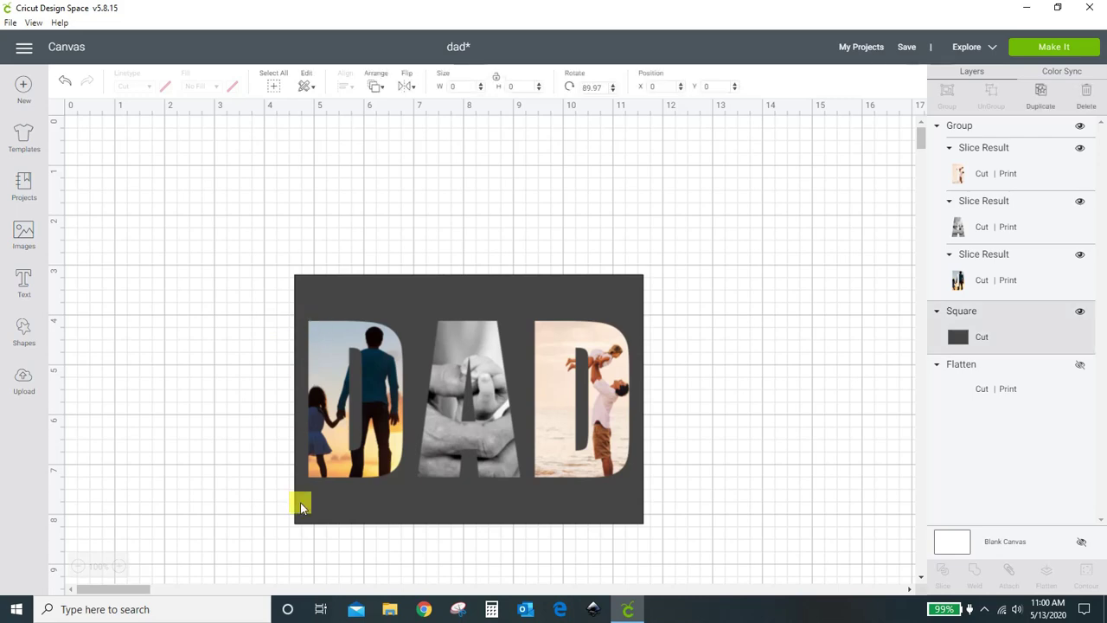
left_click_drag(302, 507, 302, 586)
left_click(65, 83)
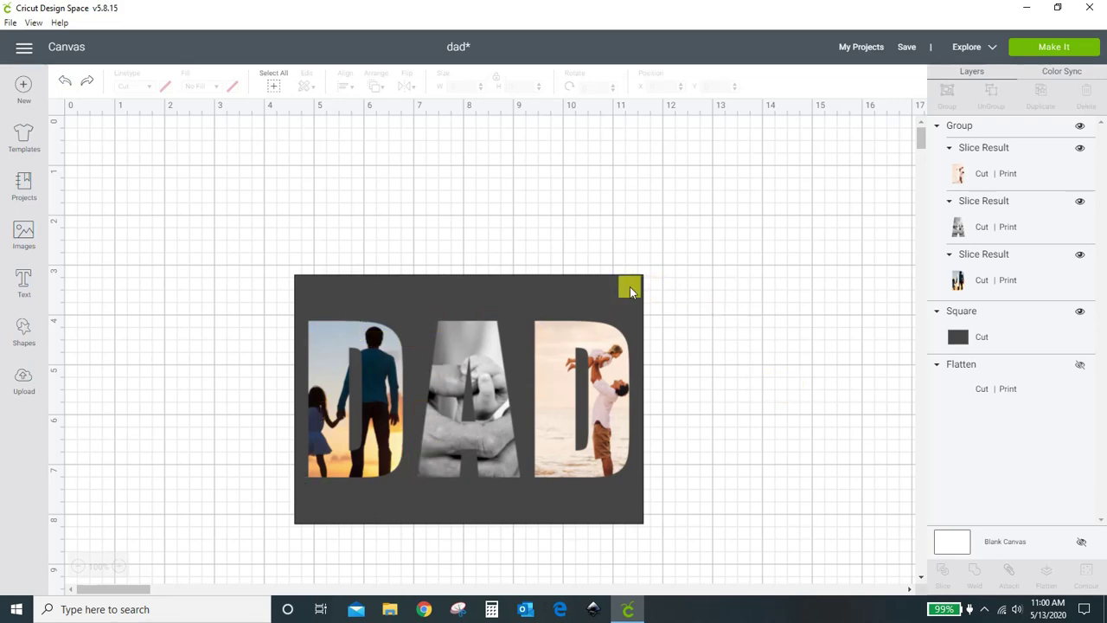
left_click(627, 289)
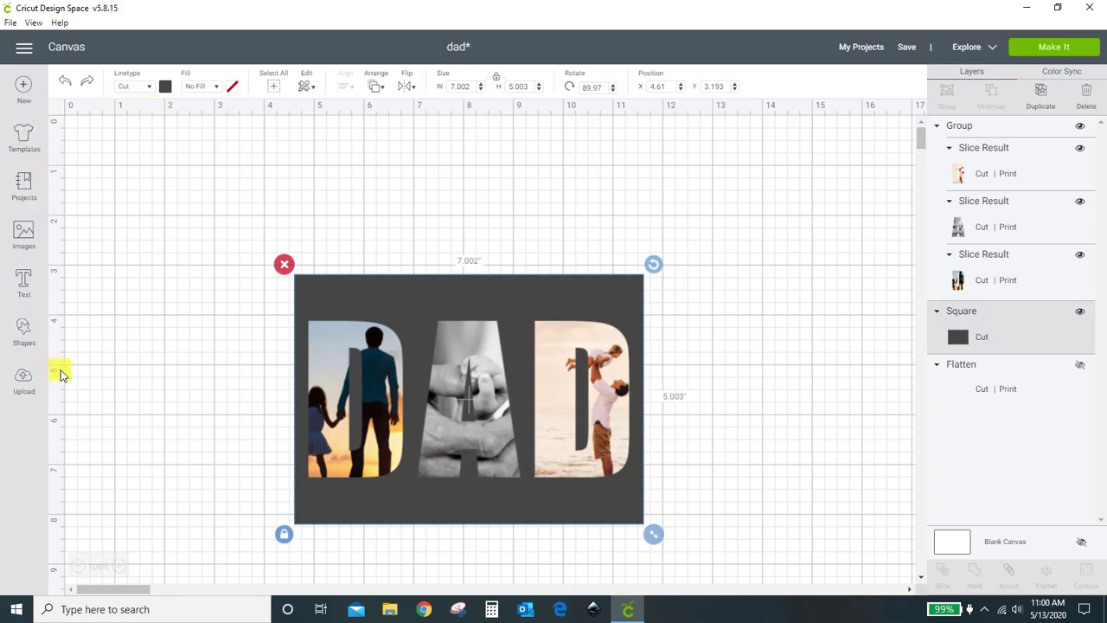
left_click(164, 88)
left_click(178, 214)
left_click(120, 359)
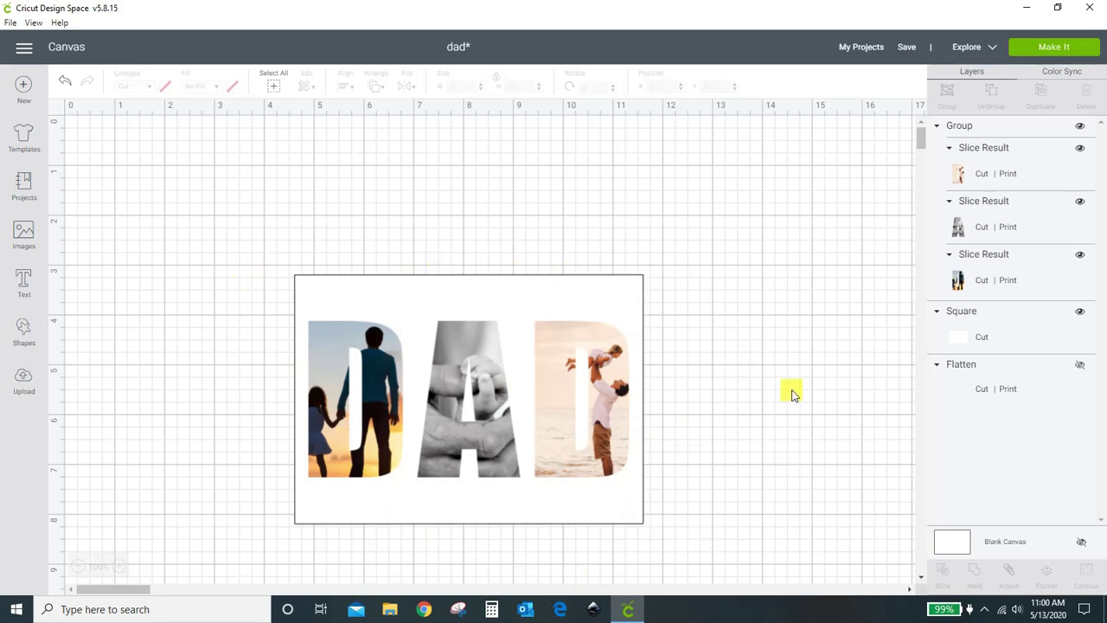
Step: Flatten the DAD letters and white rectangle into one print image, then nudge it up-right
left_click_drag(235, 249, 748, 555)
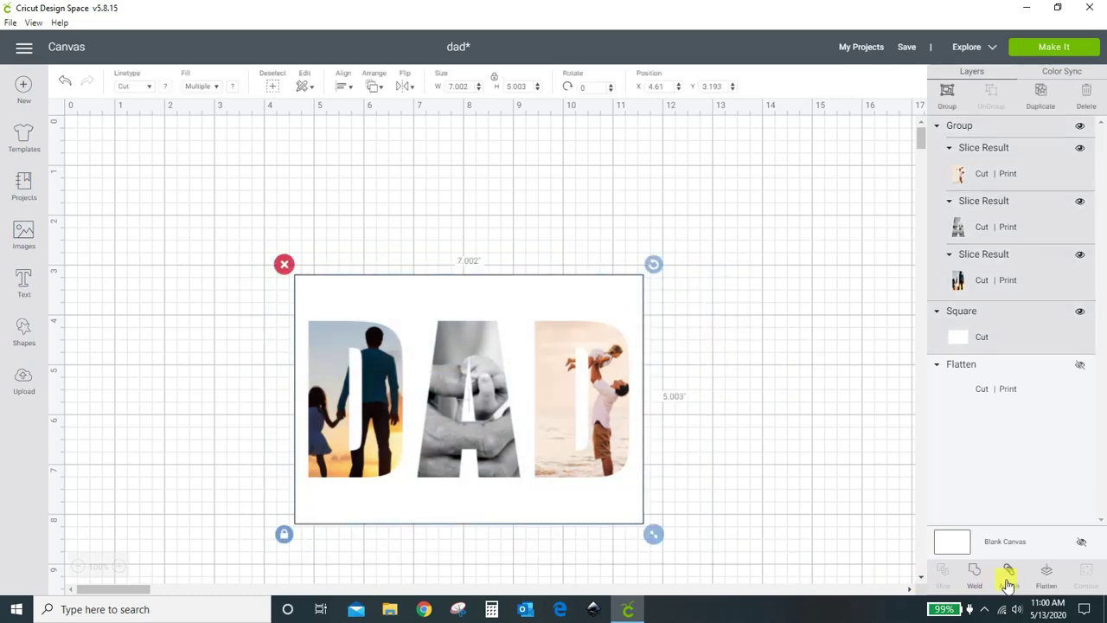
left_click(1047, 575)
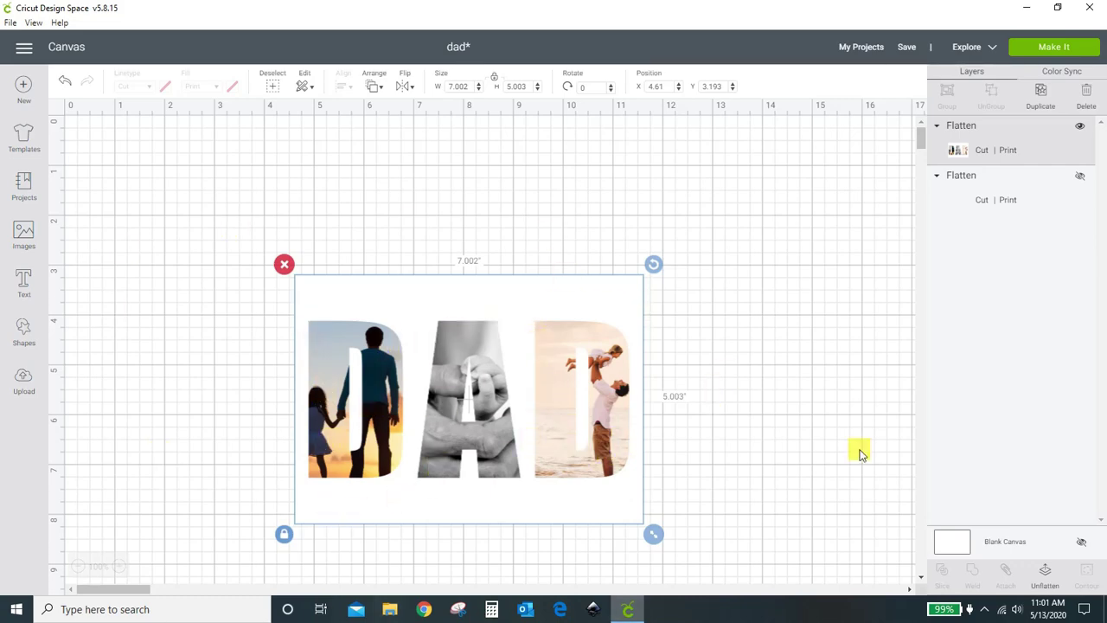
left_click(780, 310)
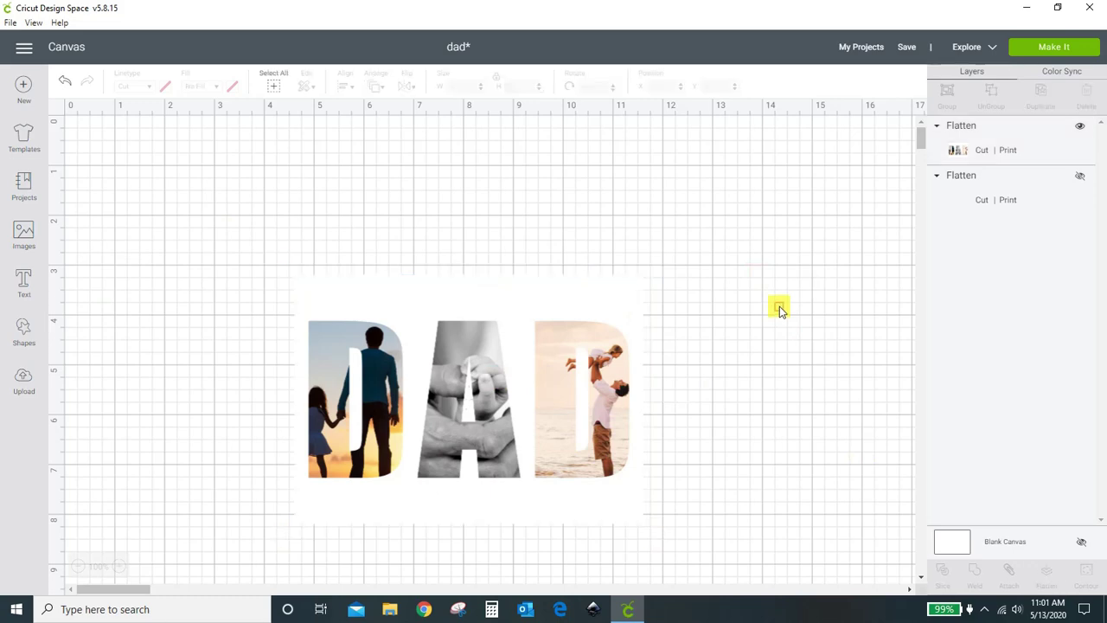
left_click_drag(586, 299, 625, 234)
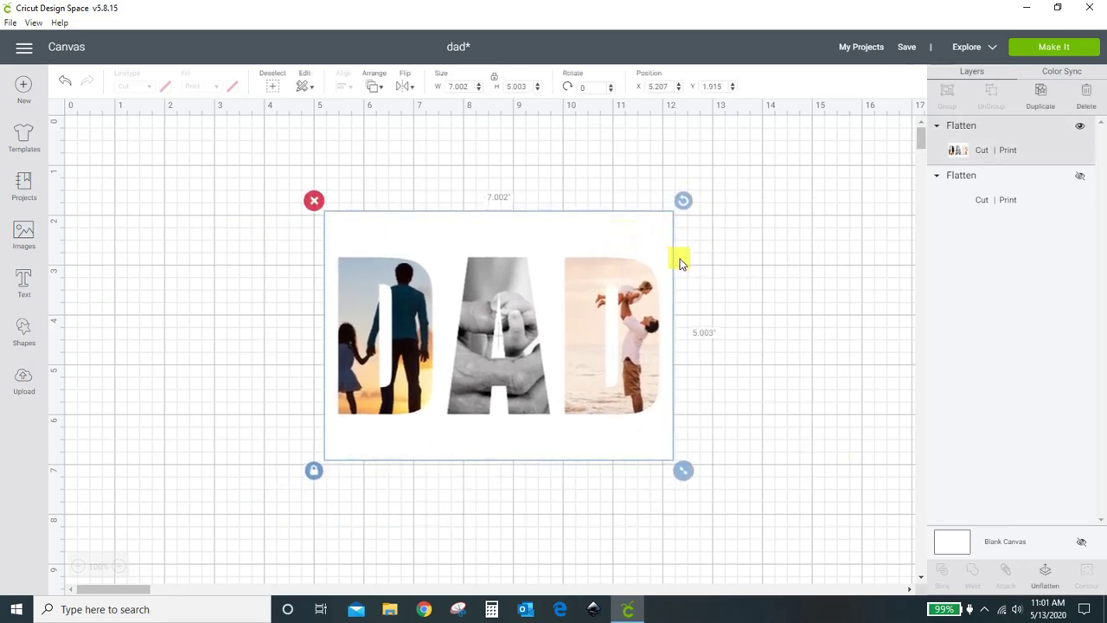